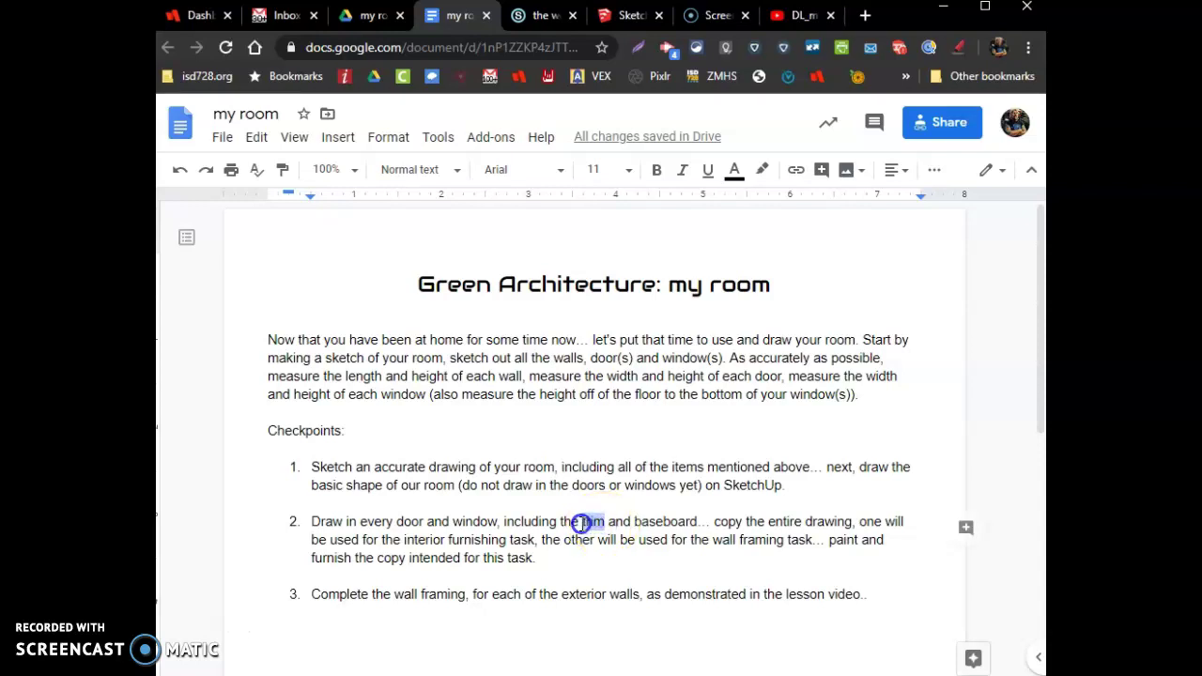
Unhighlight 'trim' and 'baseboard', then highlight the interior furnishing and wall framing phrases
click(700, 522)
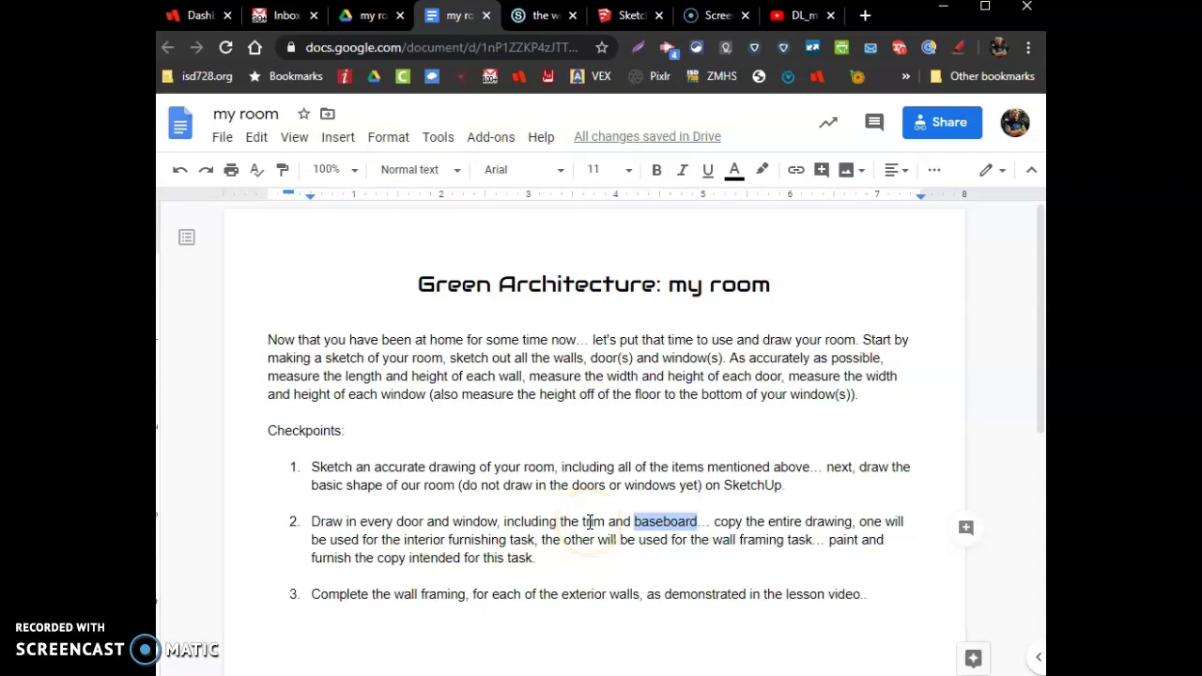
click(589, 523)
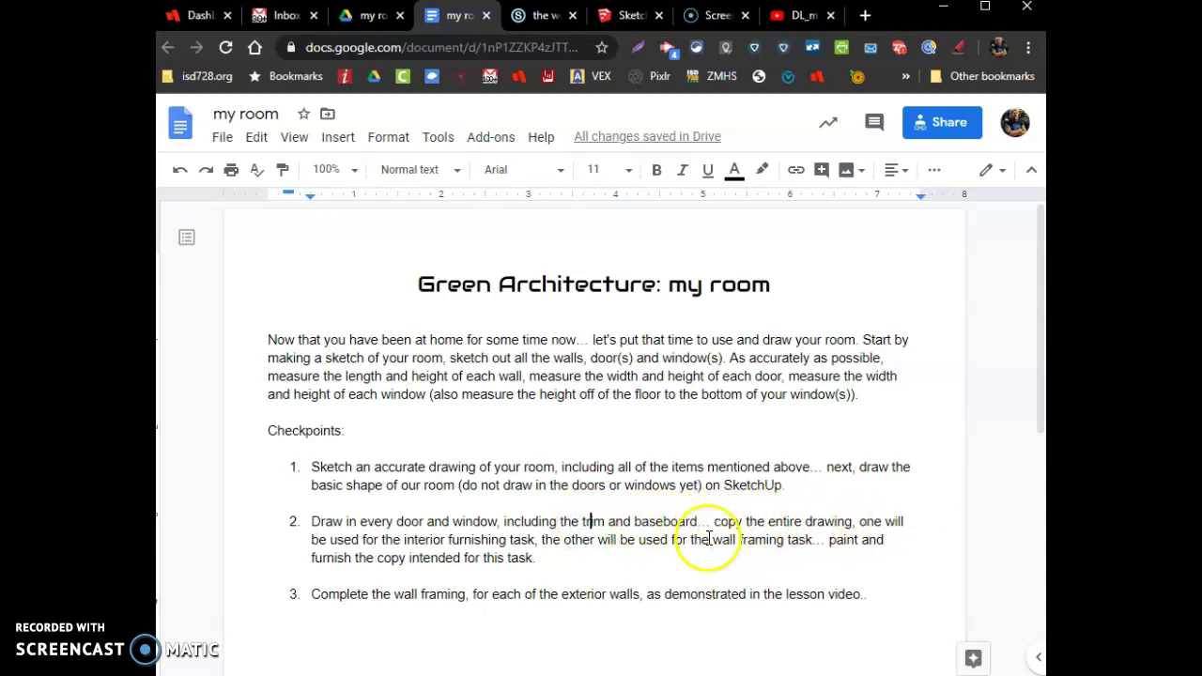
drag(432, 542, 523, 538)
drag(693, 540, 724, 544)
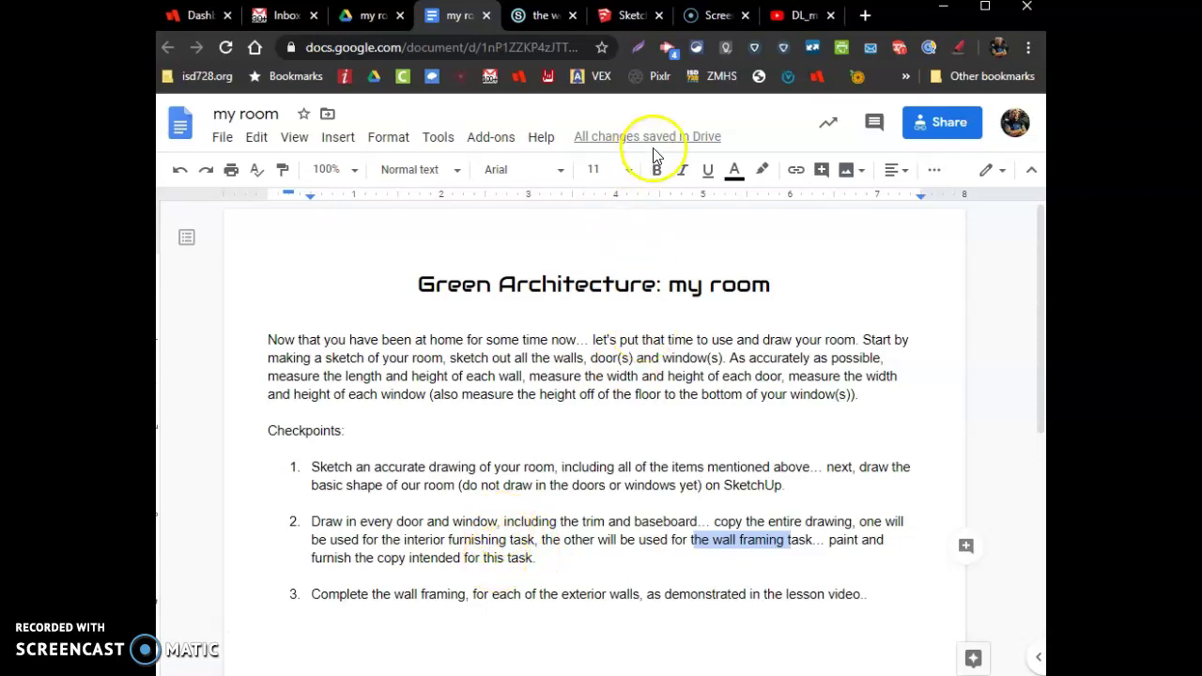
In SketchUp, zoom into the back corner and place a vertical guide 12 inches from it
click(618, 15)
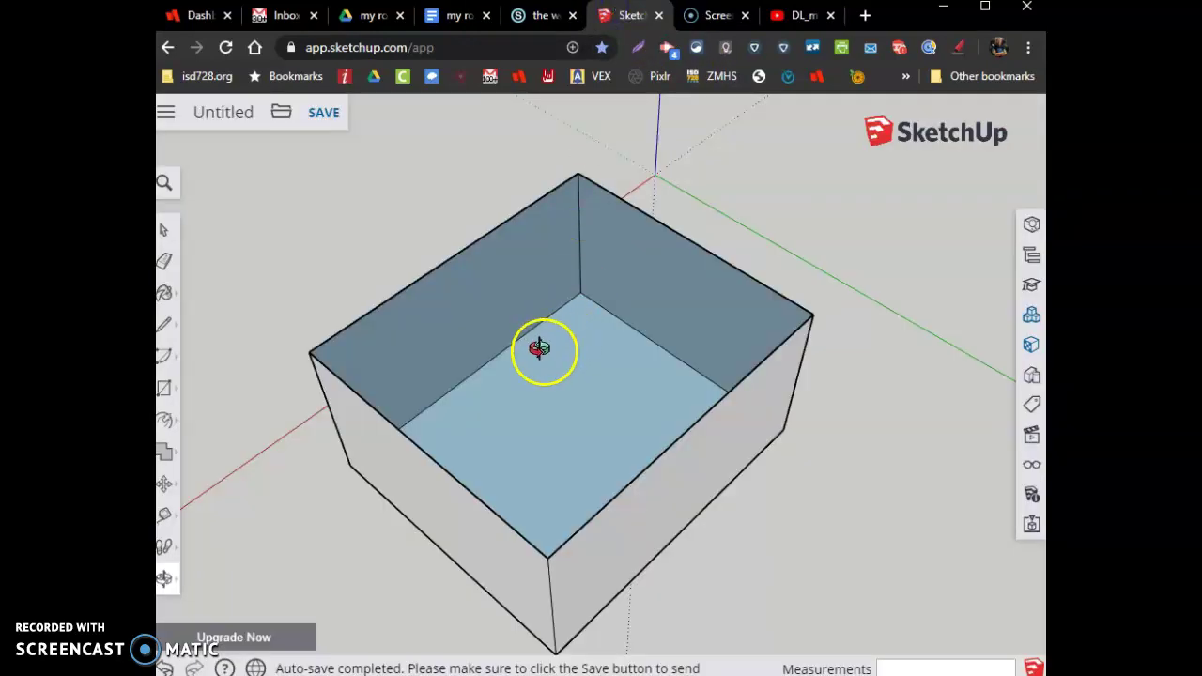
mouse_move(526, 456)
mouse_down()
mouse_move(584, 422)
mouse_move(566, 432)
mouse_move(609, 460)
mouse_move(584, 468)
mouse_move(555, 400)
mouse_move(438, 362)
mouse_move(498, 376)
mouse_move(223, 329)
mouse_up()
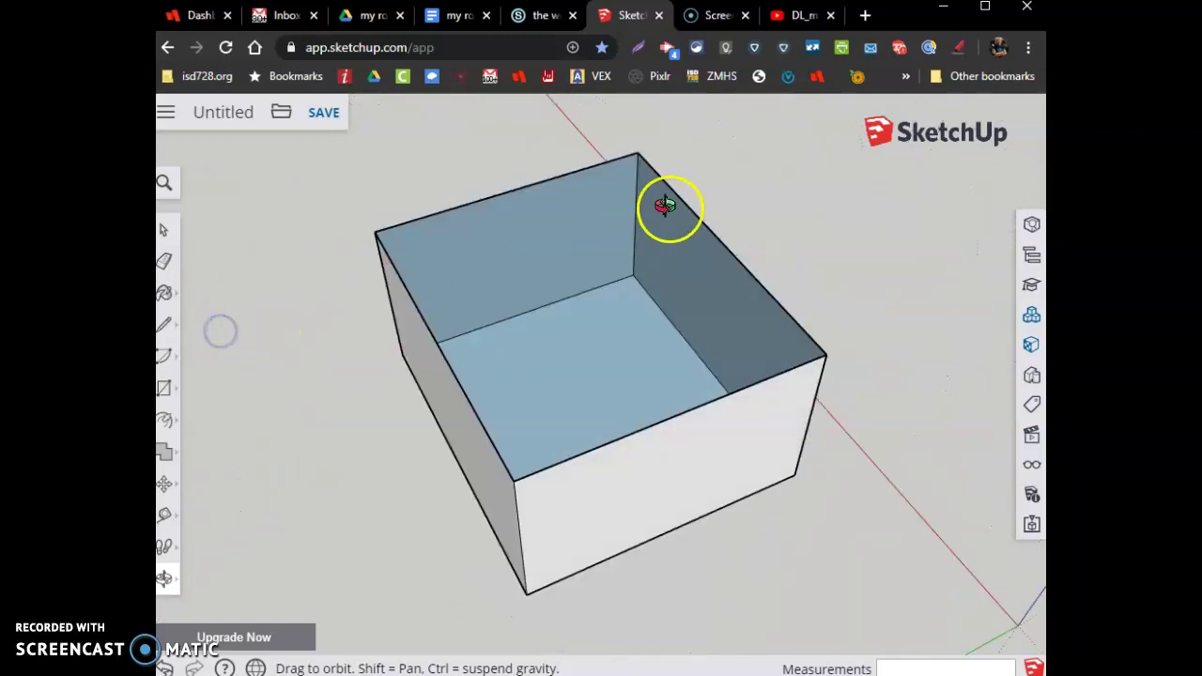
scroll(667, 204, up, 5)
mouse_move(664, 205)
mouse_down()
mouse_move(629, 268)
mouse_move(429, 276)
mouse_up()
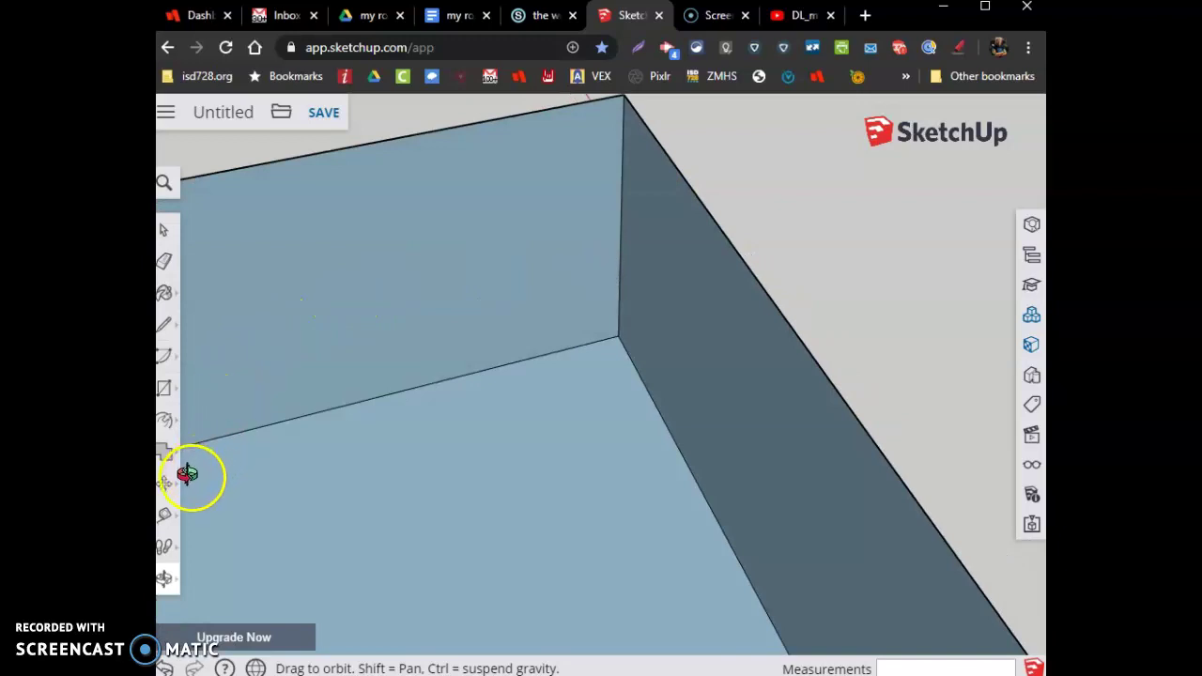
click(164, 515)
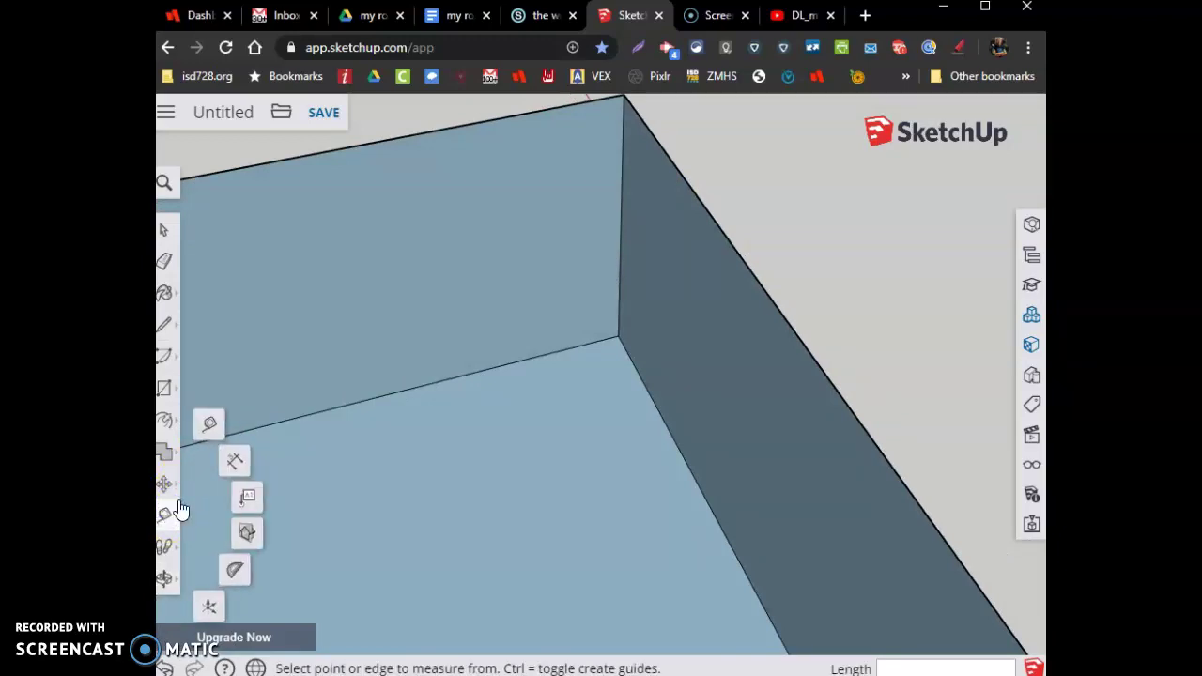
click(615, 246)
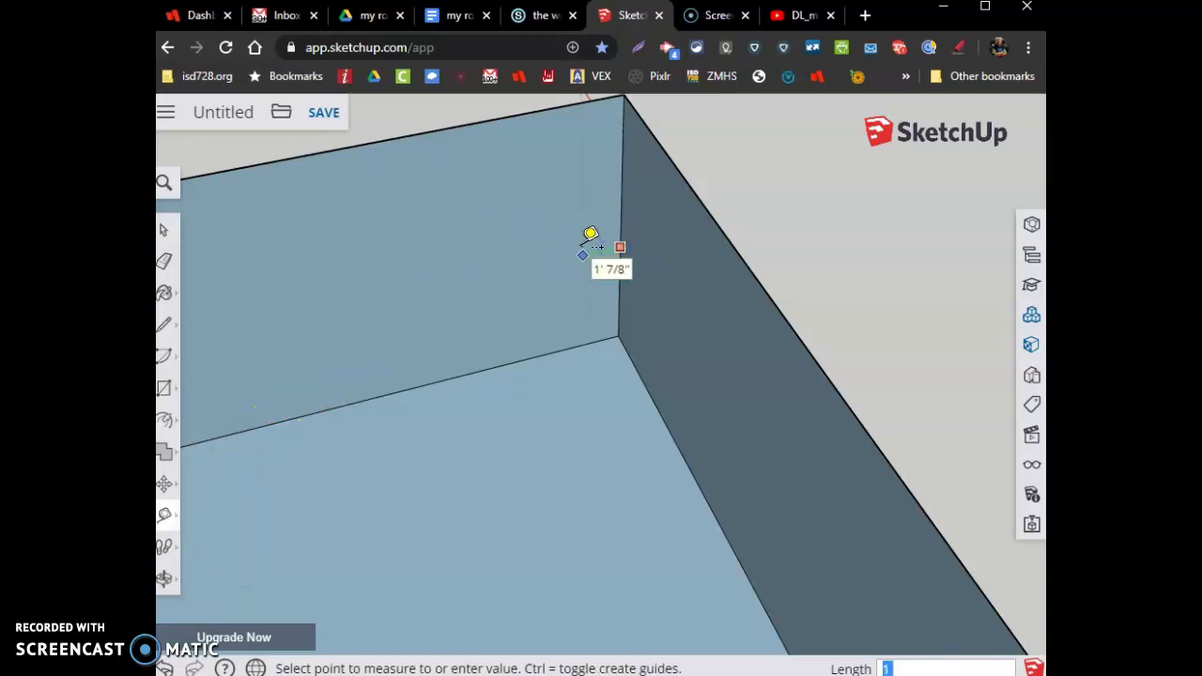
click(588, 241)
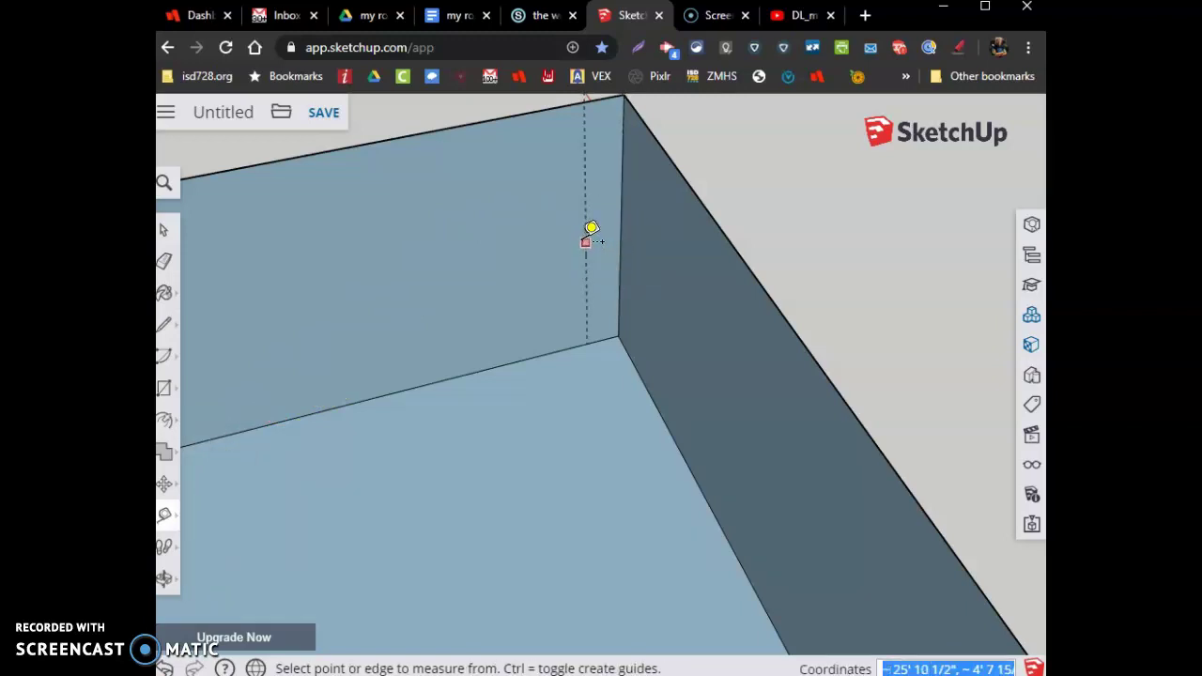
Add a second vertical guide 30 inches over and a guide 82 inches above the floor
click(585, 240)
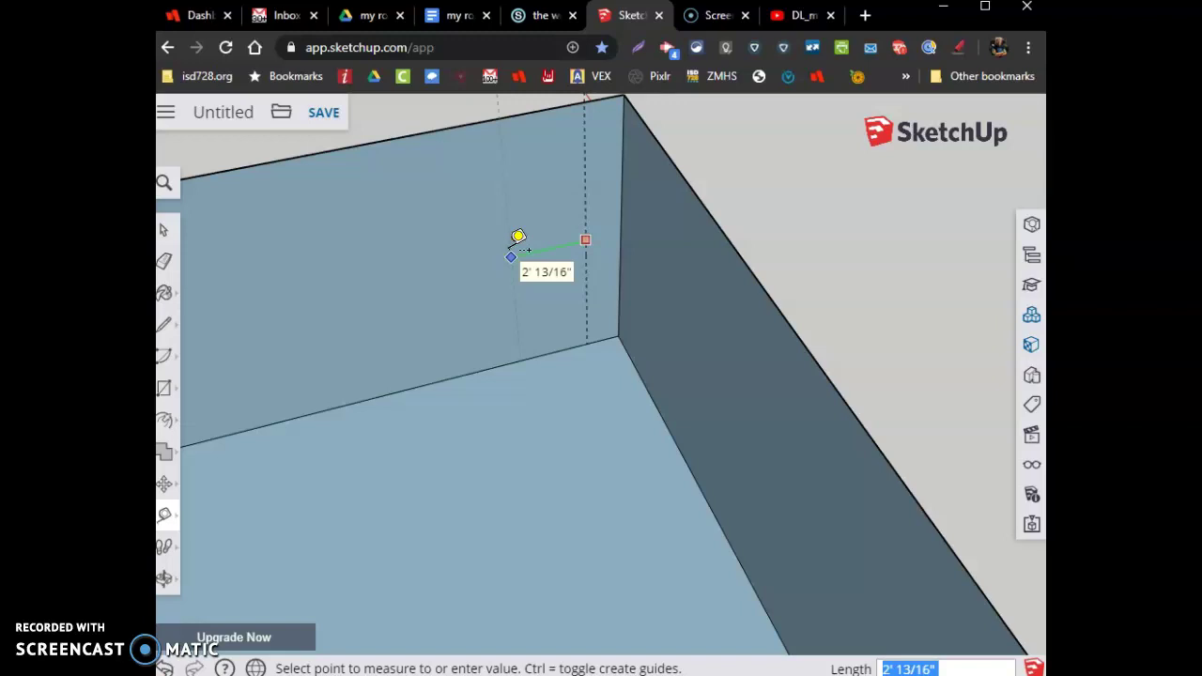
click(511, 255)
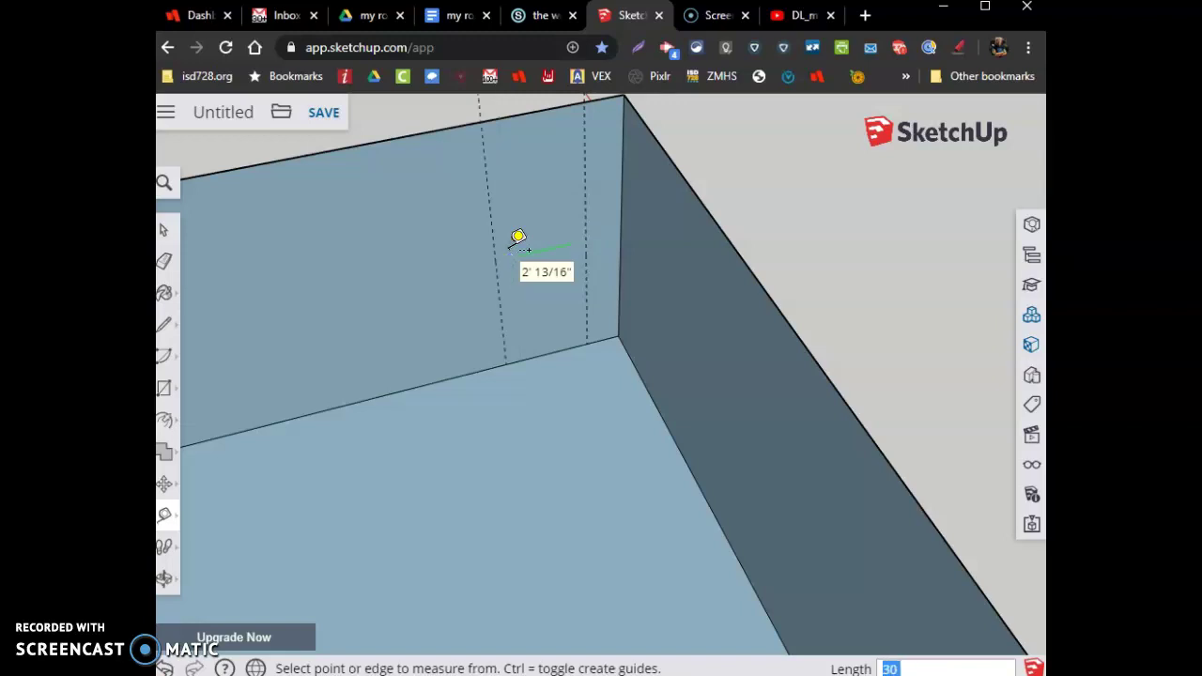
click(442, 380)
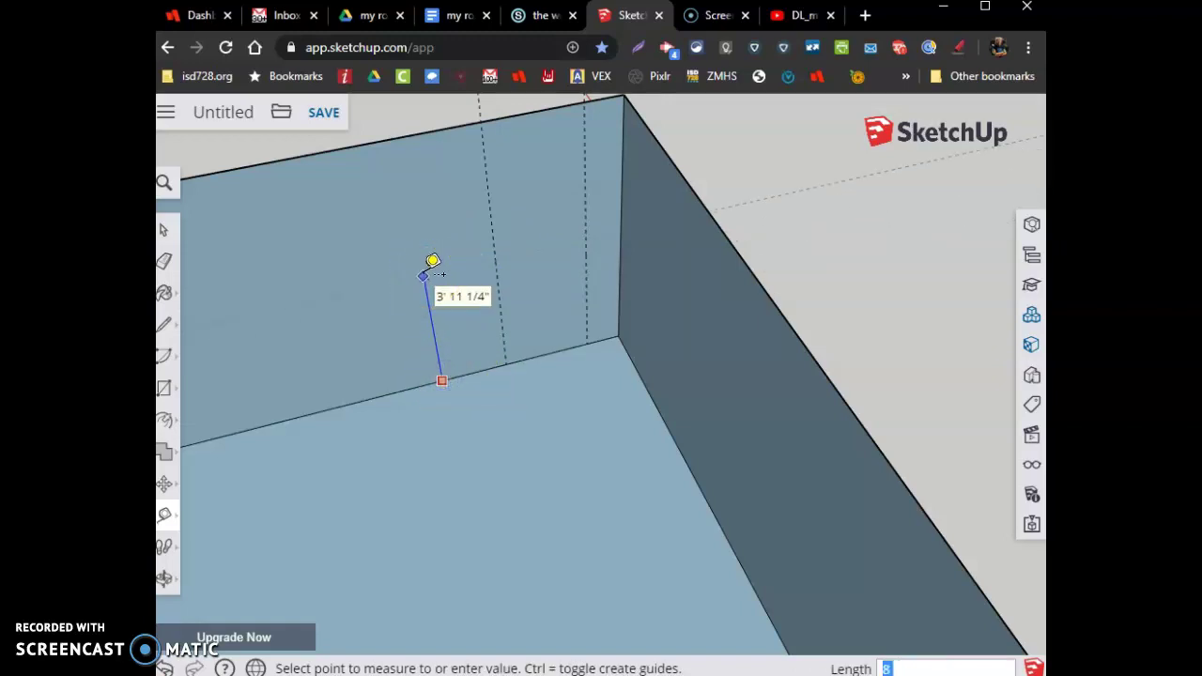
text(82)
key(Return)
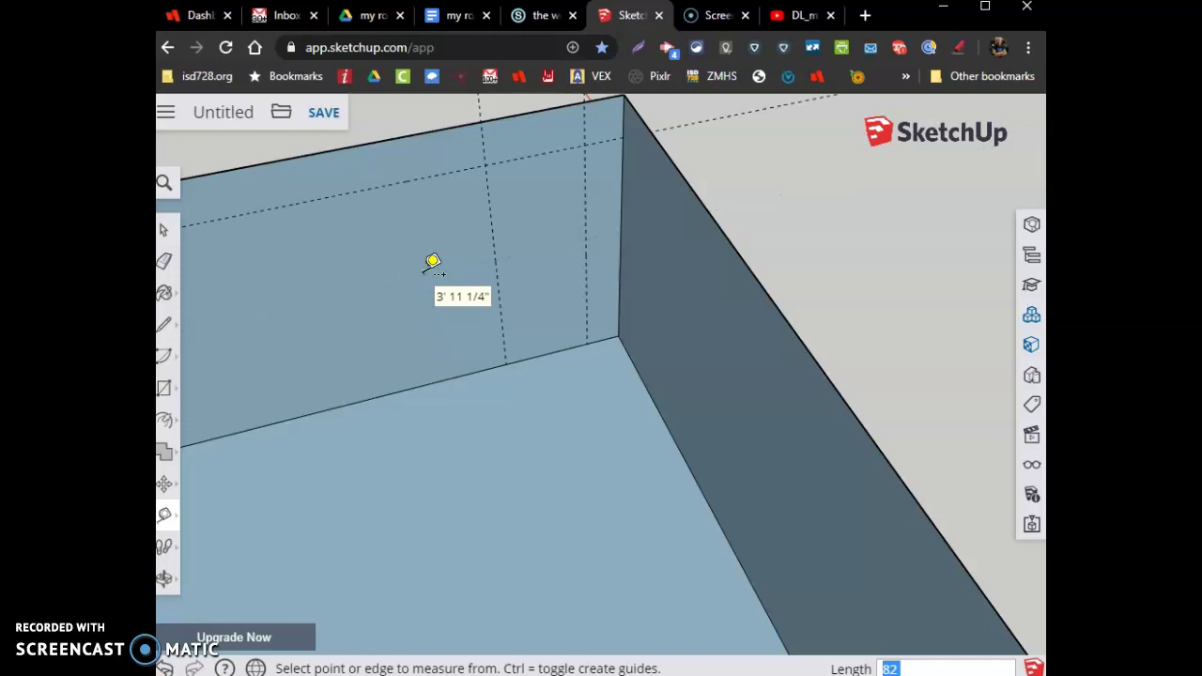
Orbit to the long wall and place two vertical window guides out from the corner
scroll(433, 262, down, 5)
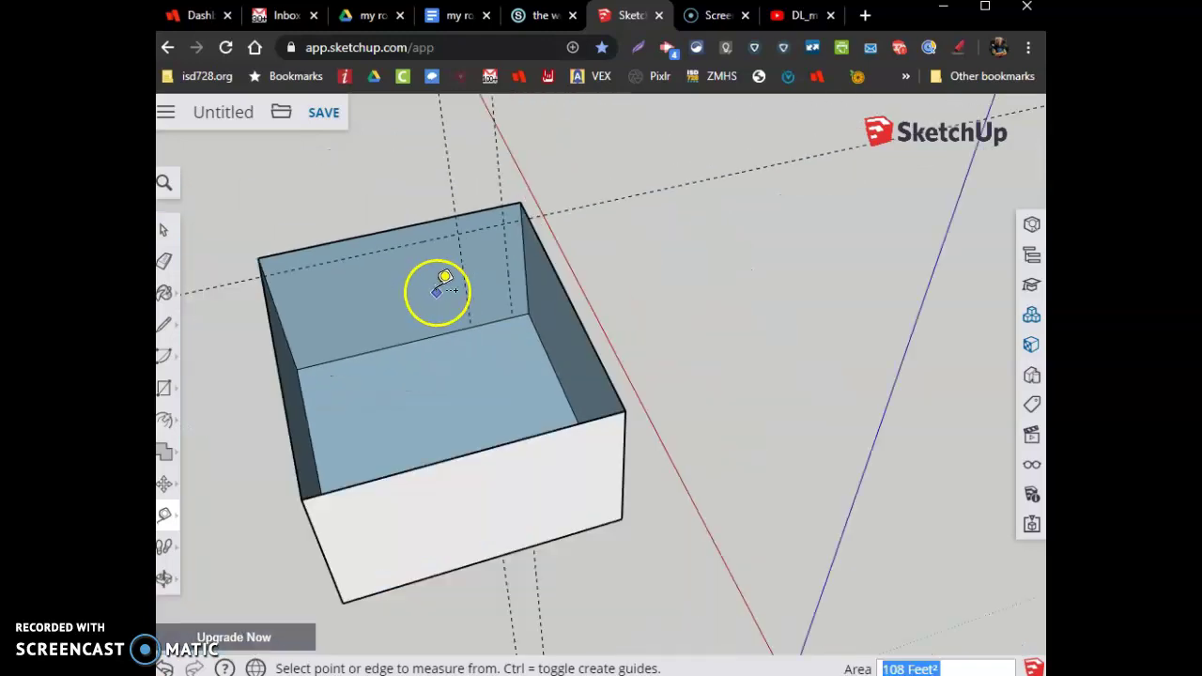
mouse_move(448, 315)
middle_down()
mouse_move(429, 376)
mouse_move(328, 392)
mouse_move(236, 366)
mouse_move(375, 325)
mouse_move(367, 306)
mouse_move(517, 309)
mouse_move(522, 328)
mouse_move(548, 333)
mouse_move(588, 310)
mouse_move(606, 260)
middle_up()
scroll(588, 311, down, 3)
scroll(606, 260, up, 5)
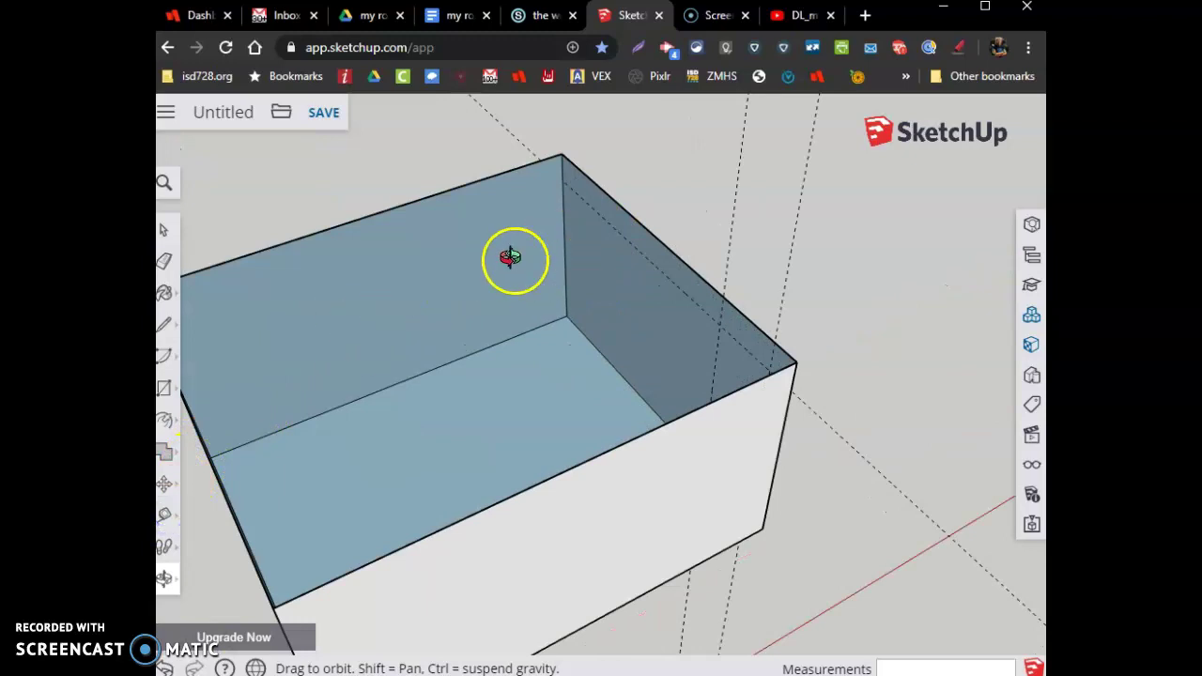
click(164, 514)
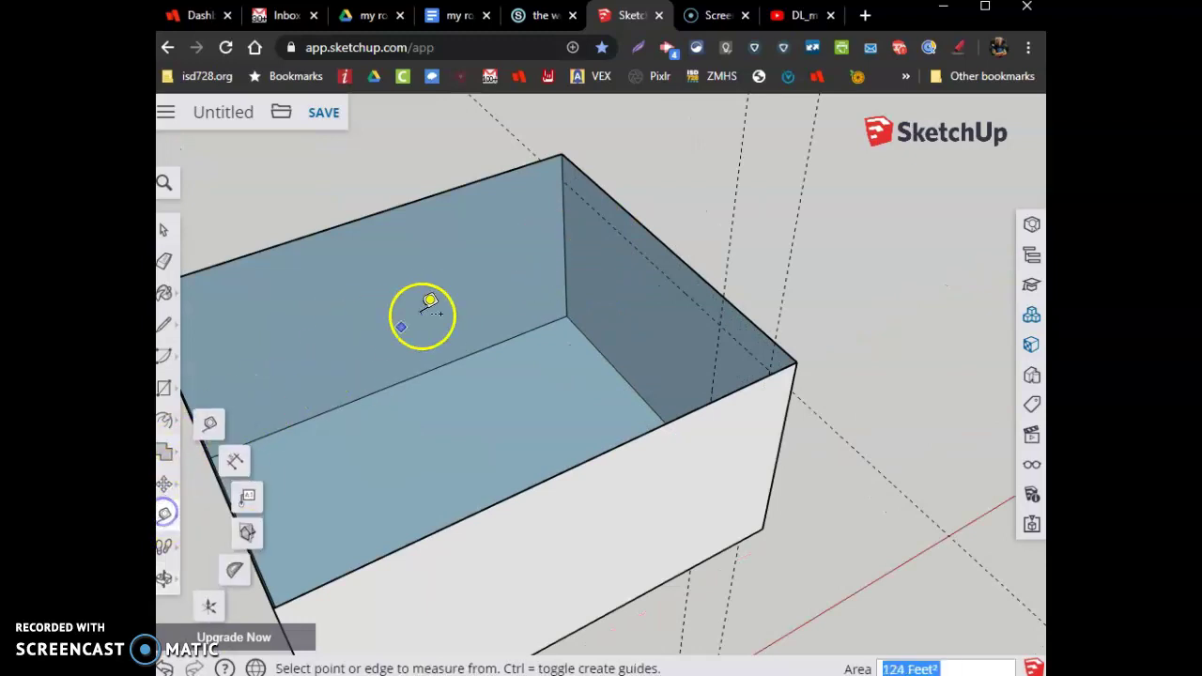
click(566, 232)
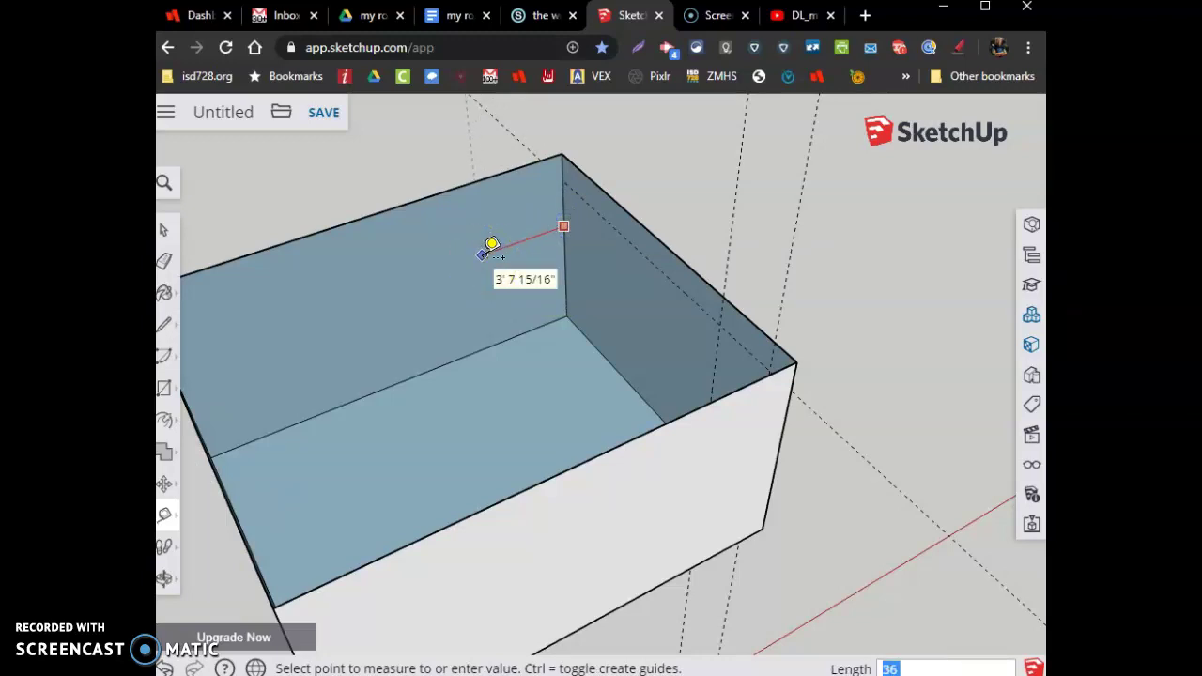
click(484, 254)
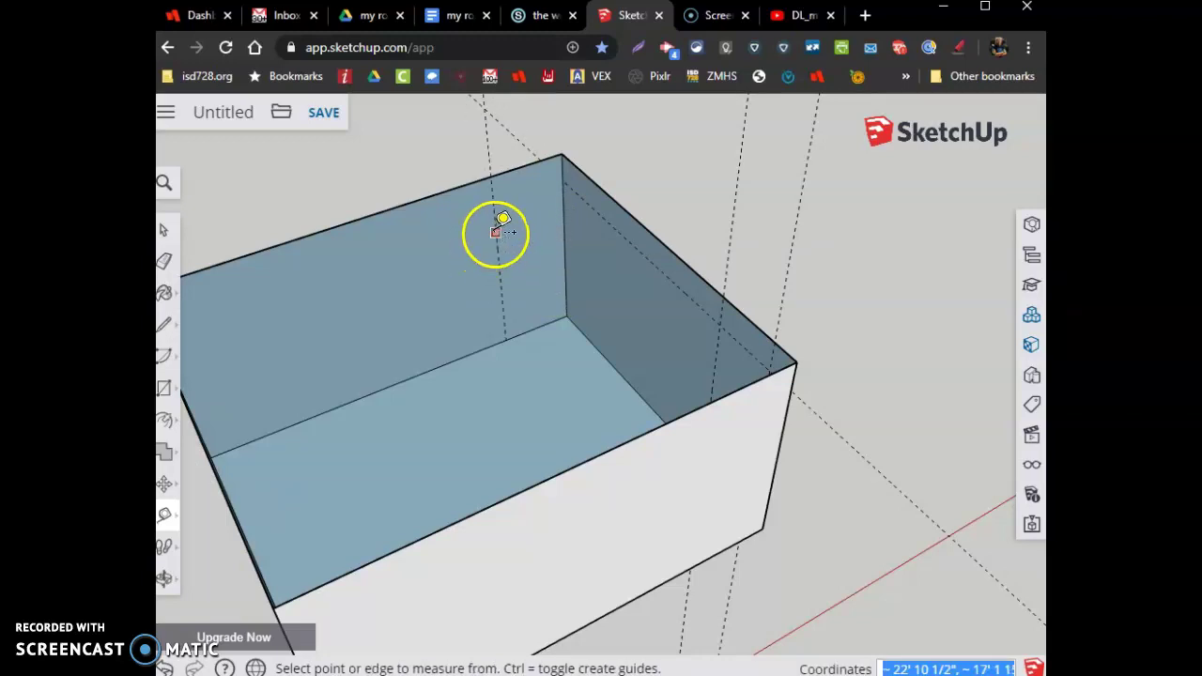
click(495, 232)
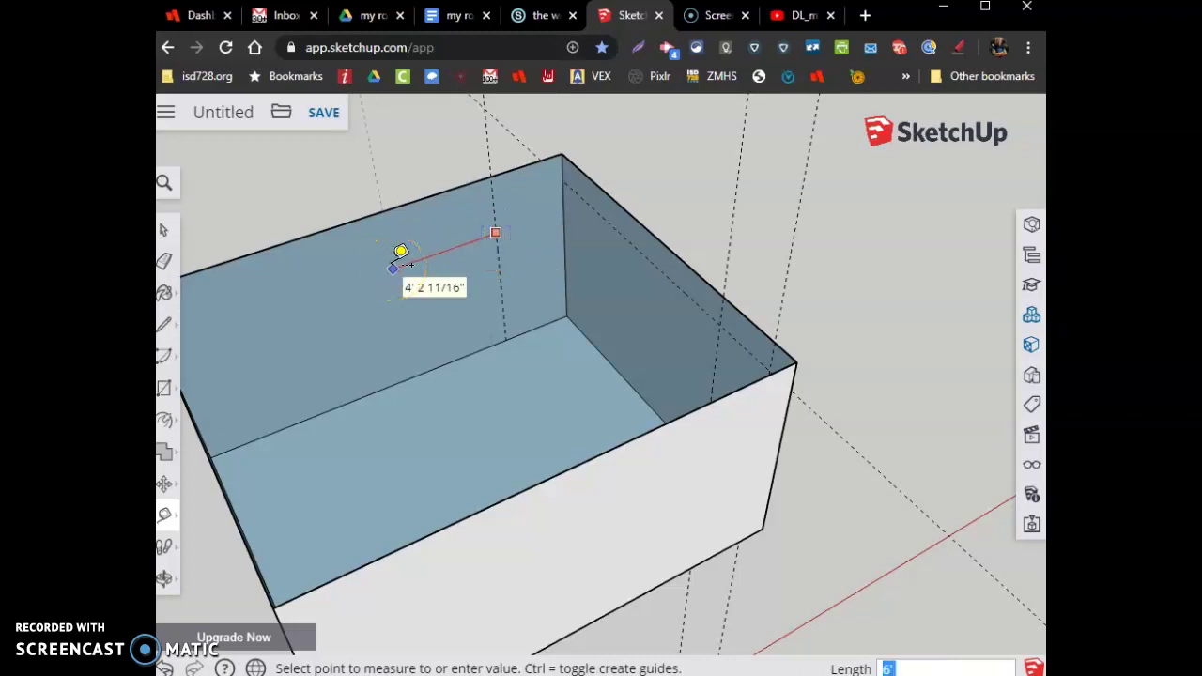
click(401, 251)
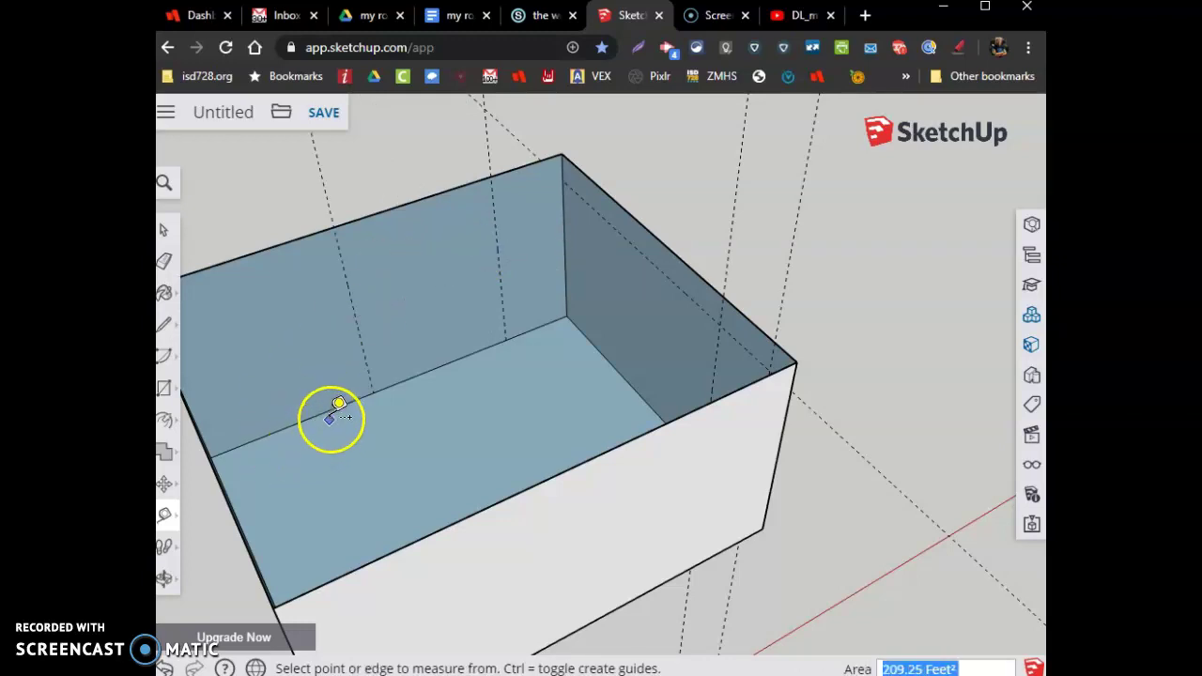
Place two horizontal window guides above the floor edge, including one at 48 inches
click(329, 411)
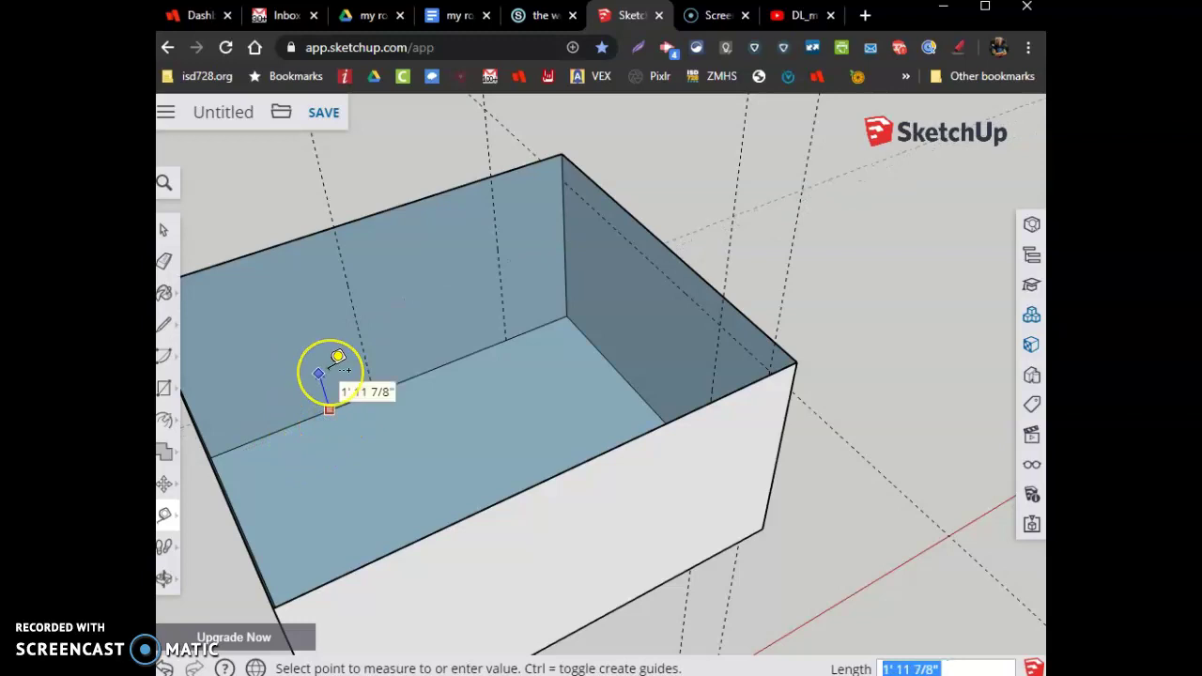
click(338, 357)
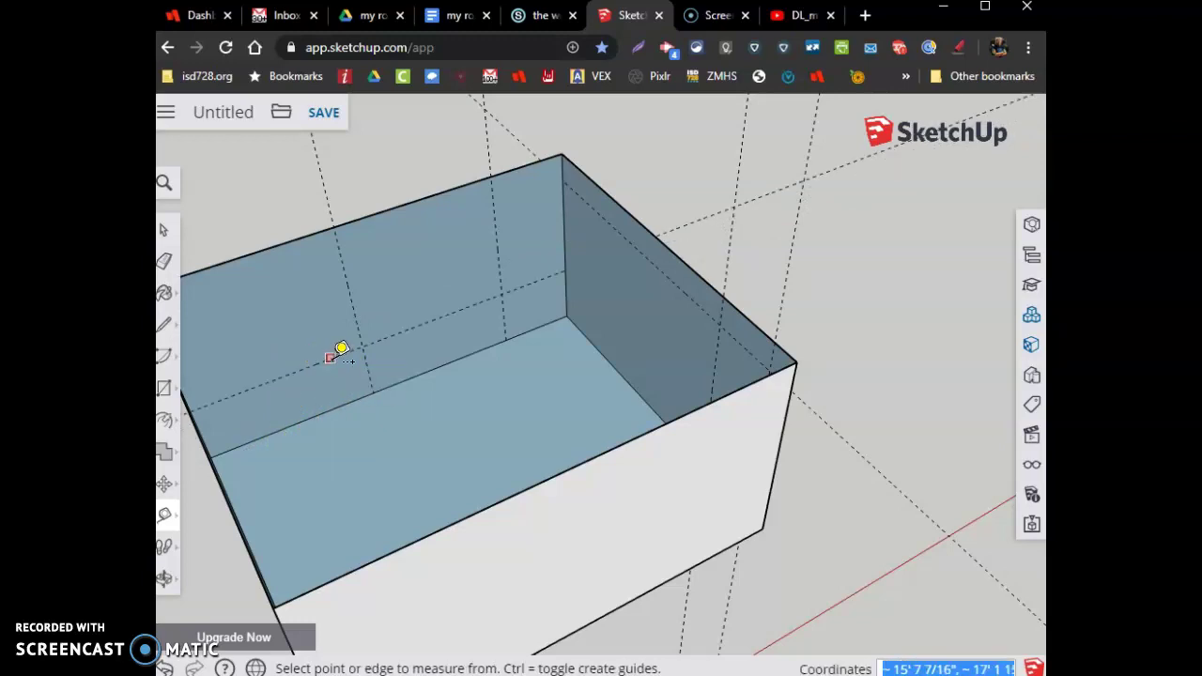
click(330, 358)
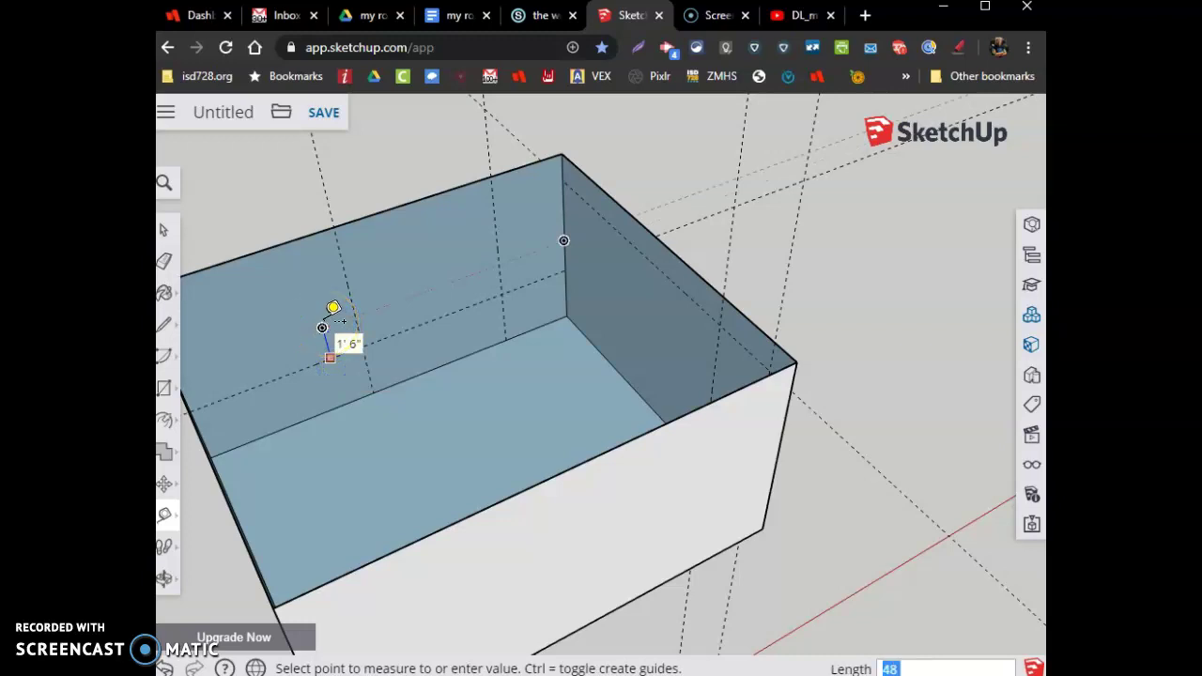
click(323, 325)
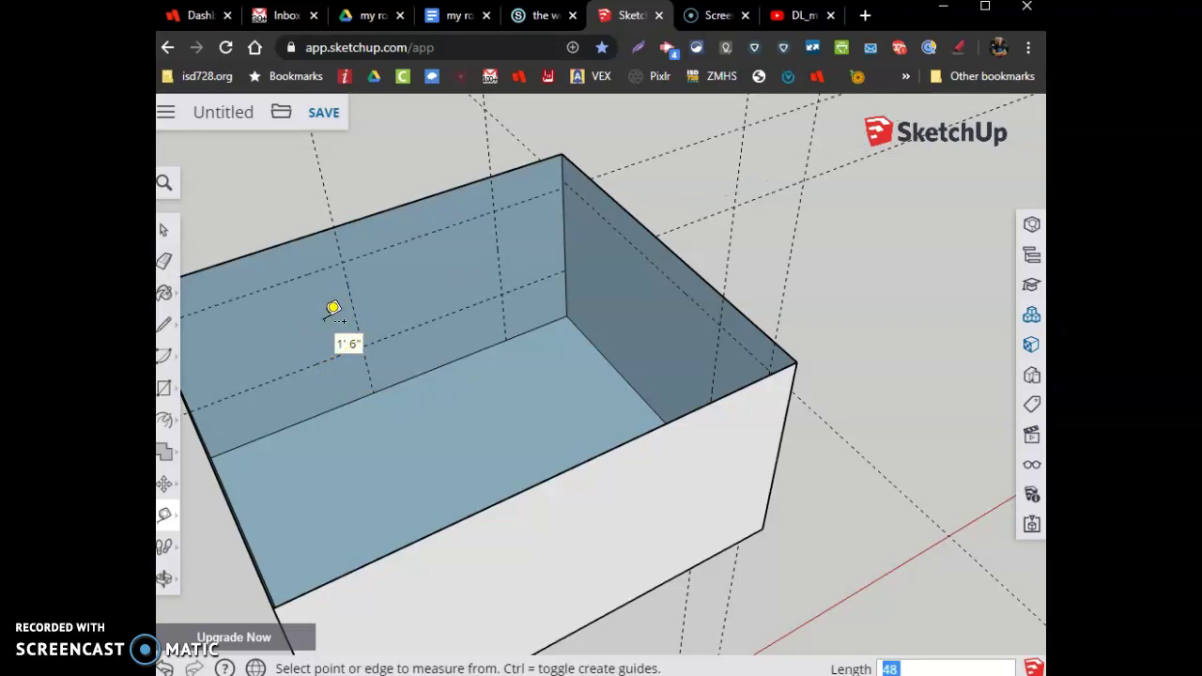
click(320, 330)
click(164, 578)
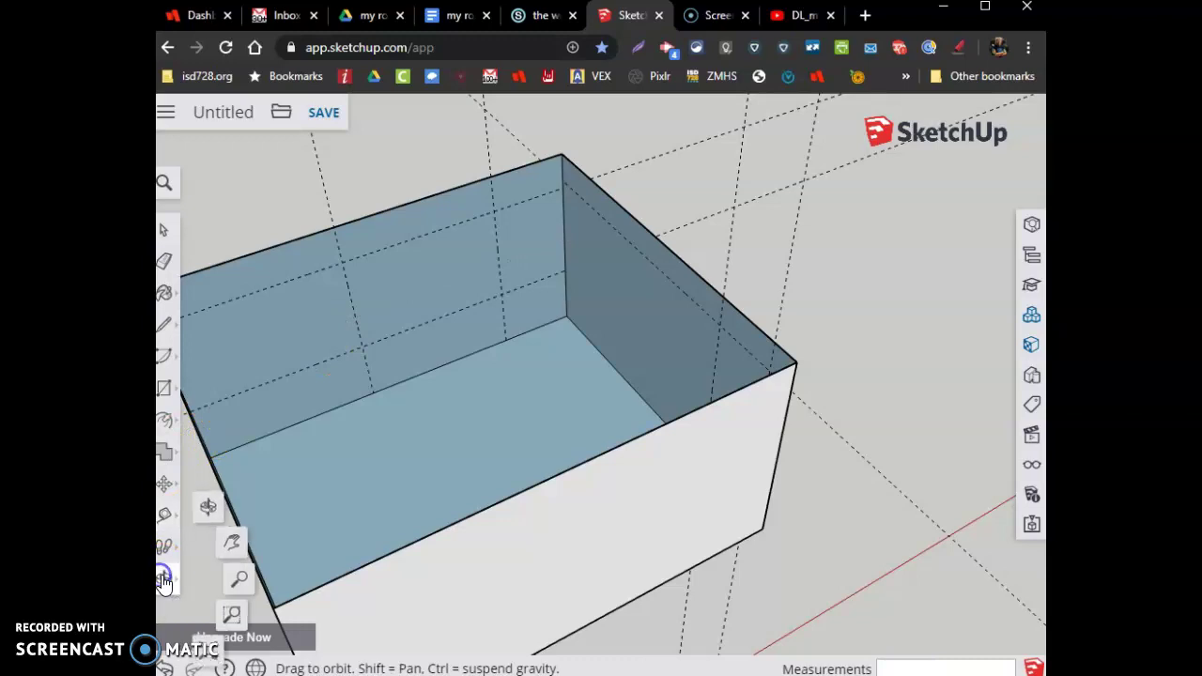
Place vertical door guides 36 inches from the back corner and another 36 inches further
drag(282, 482, 609, 353)
scroll(609, 353, up, 5)
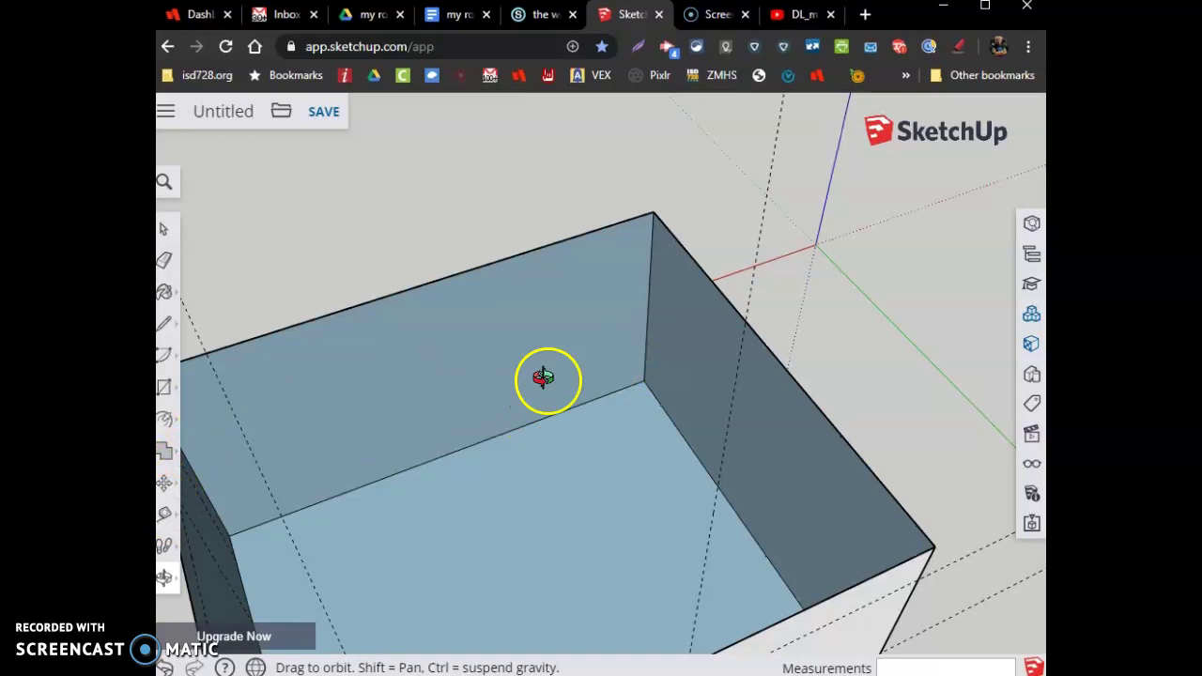
click(165, 516)
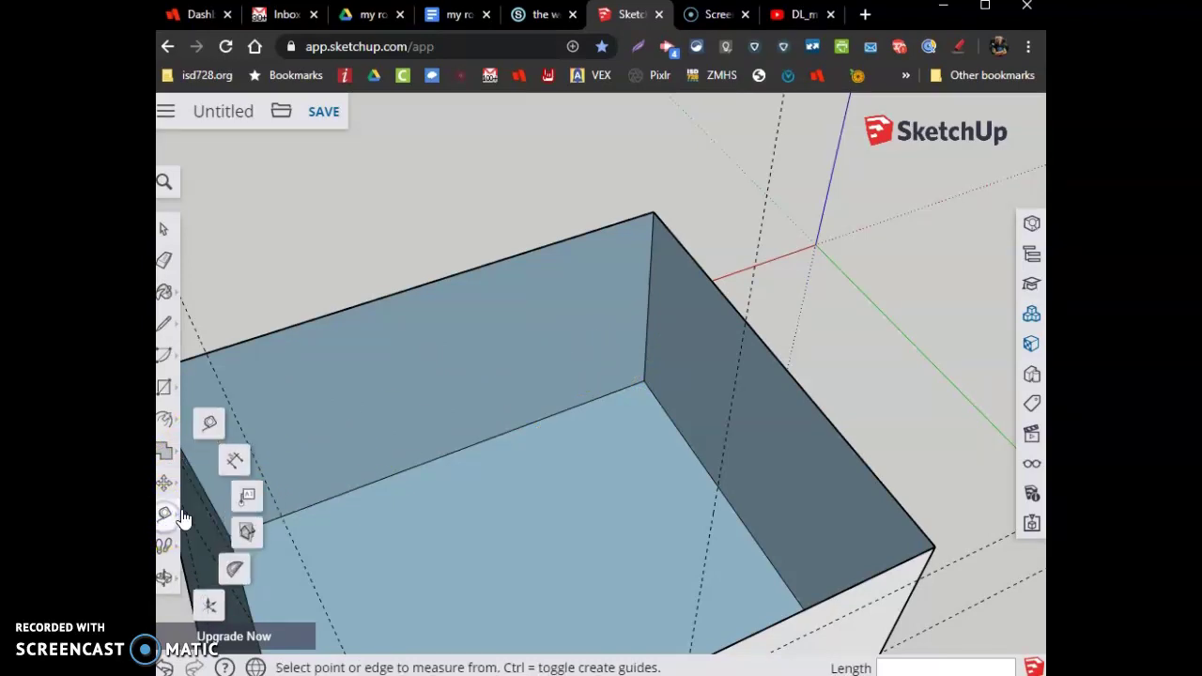
click(648, 305)
text(3)
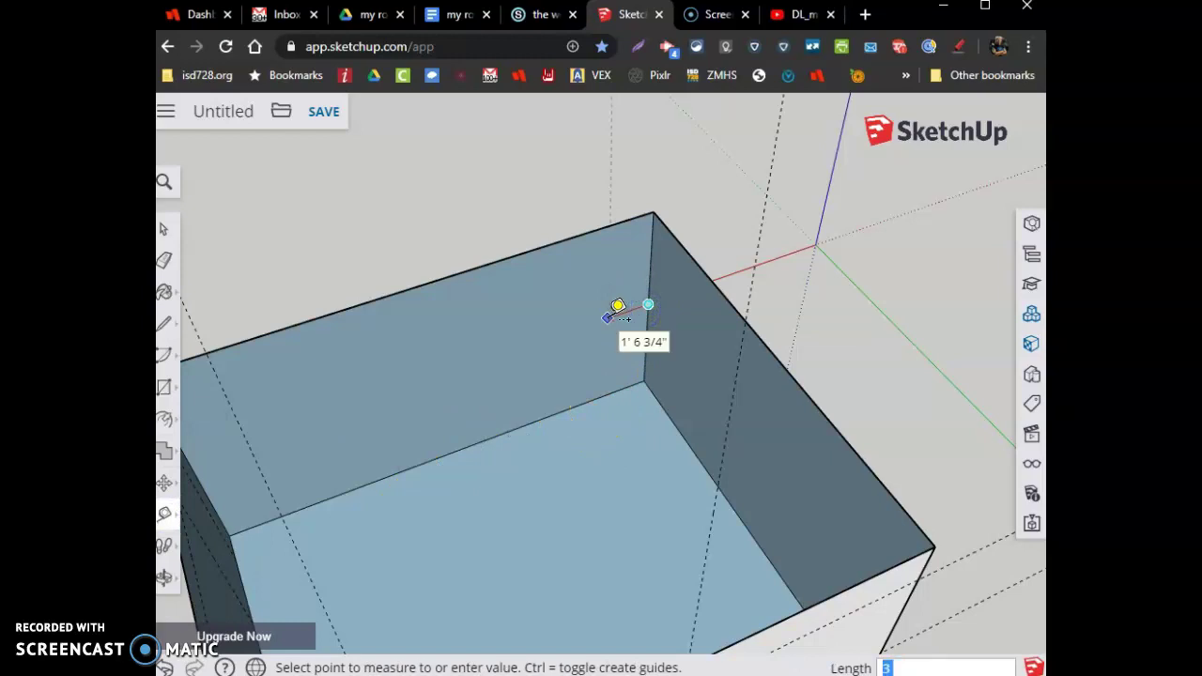
text(6)
key(Return)
click(572, 316)
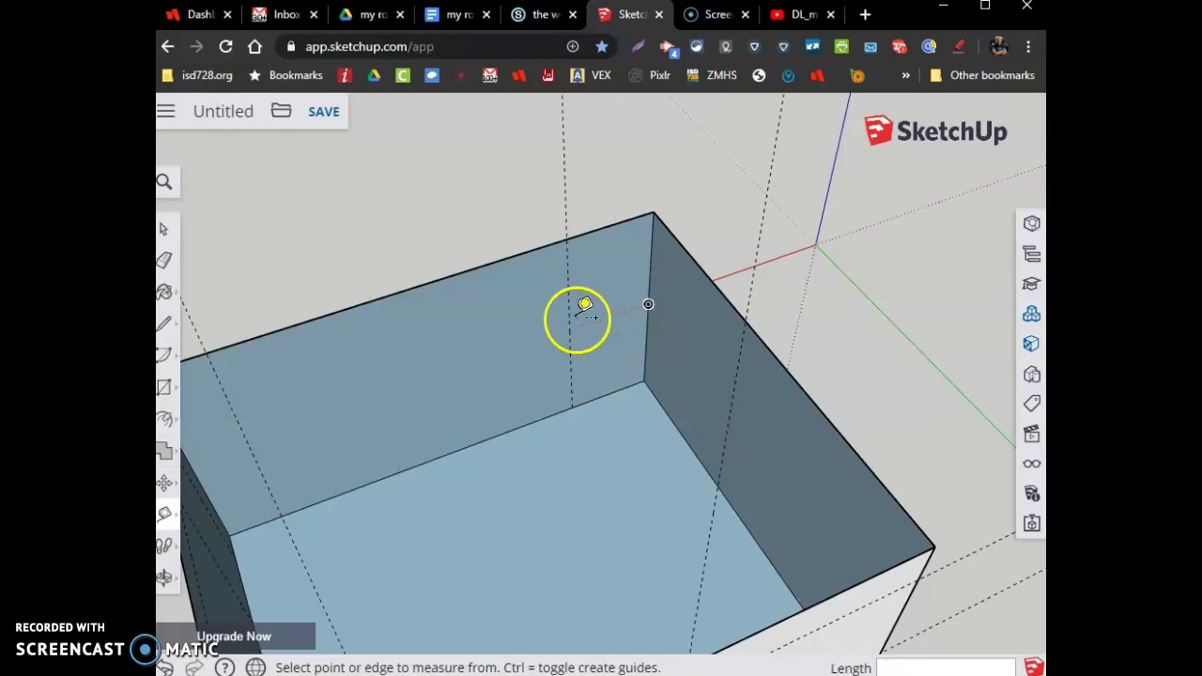
text(3)
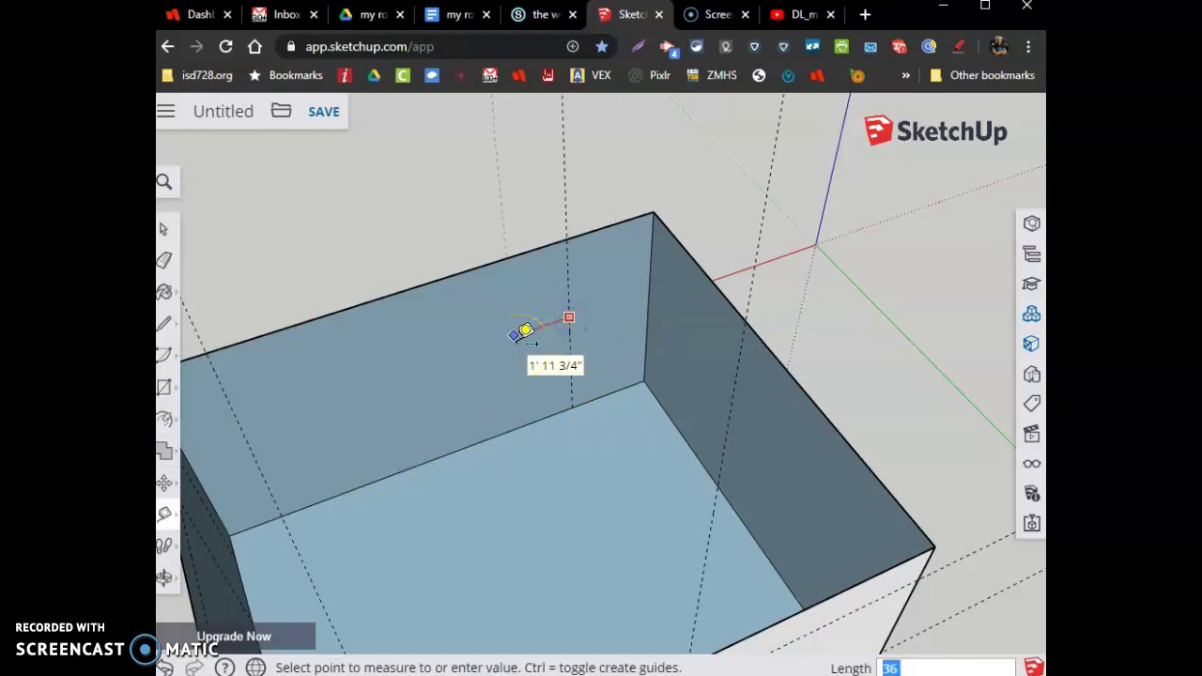
text(6)
key(Return)
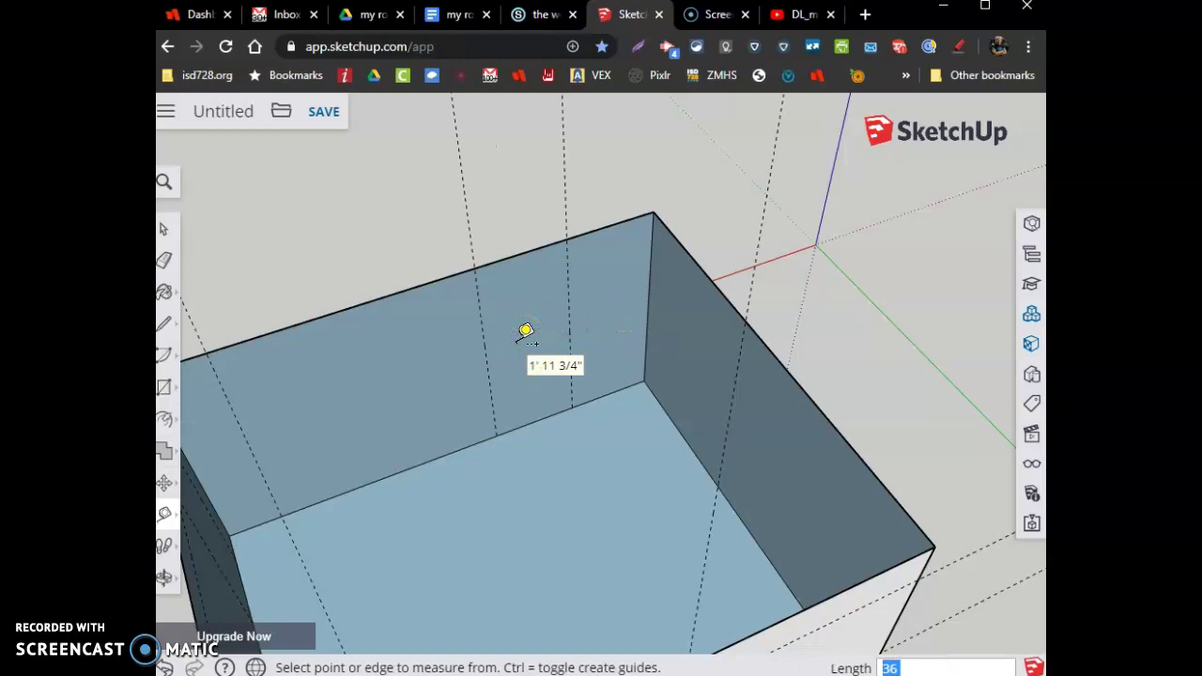
Add a door-height guide 82 inches above the wall's bottom edge
click(418, 464)
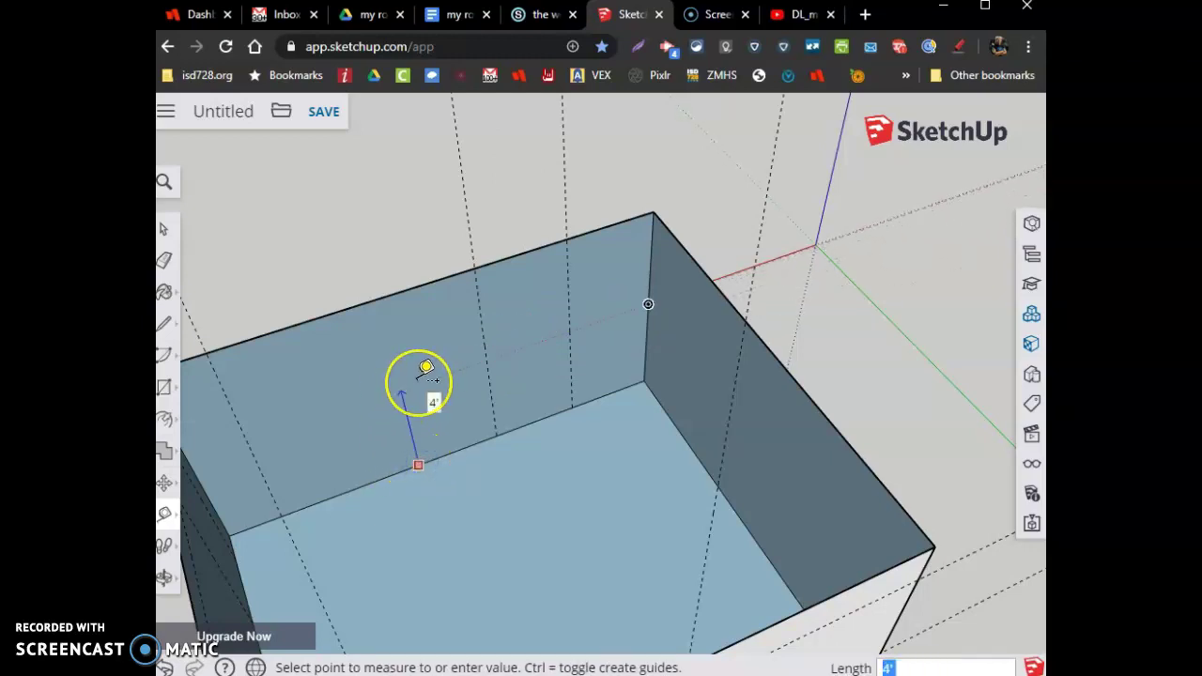
text(82)
key(Return)
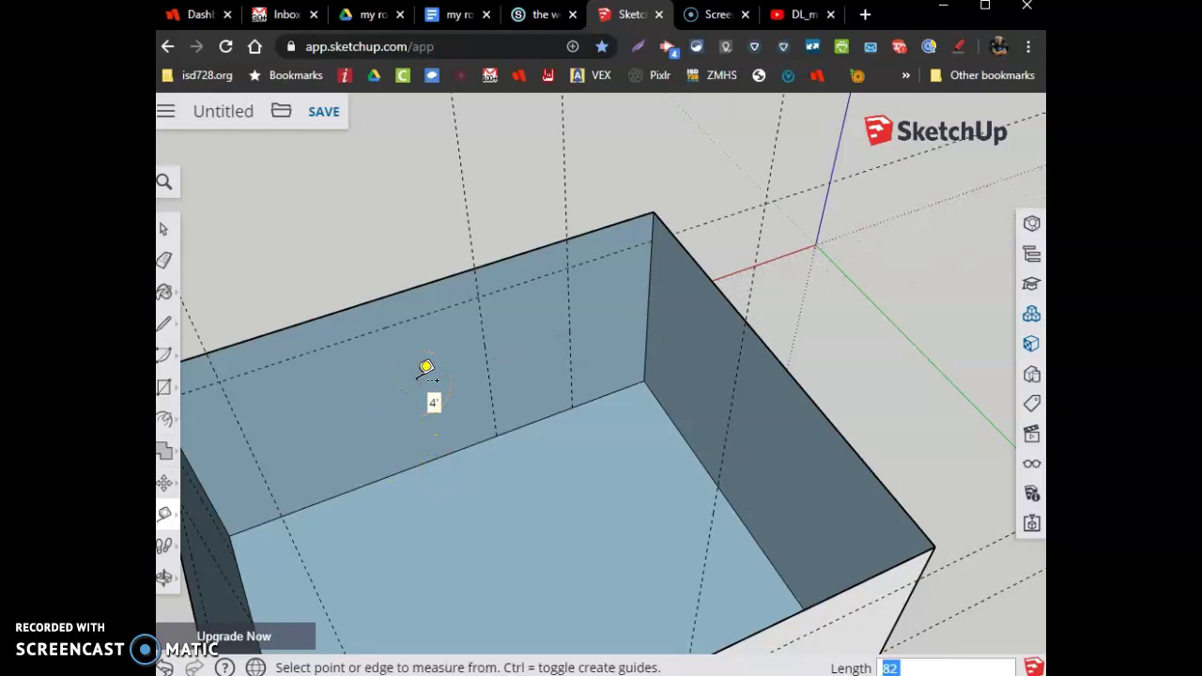
click(450, 396)
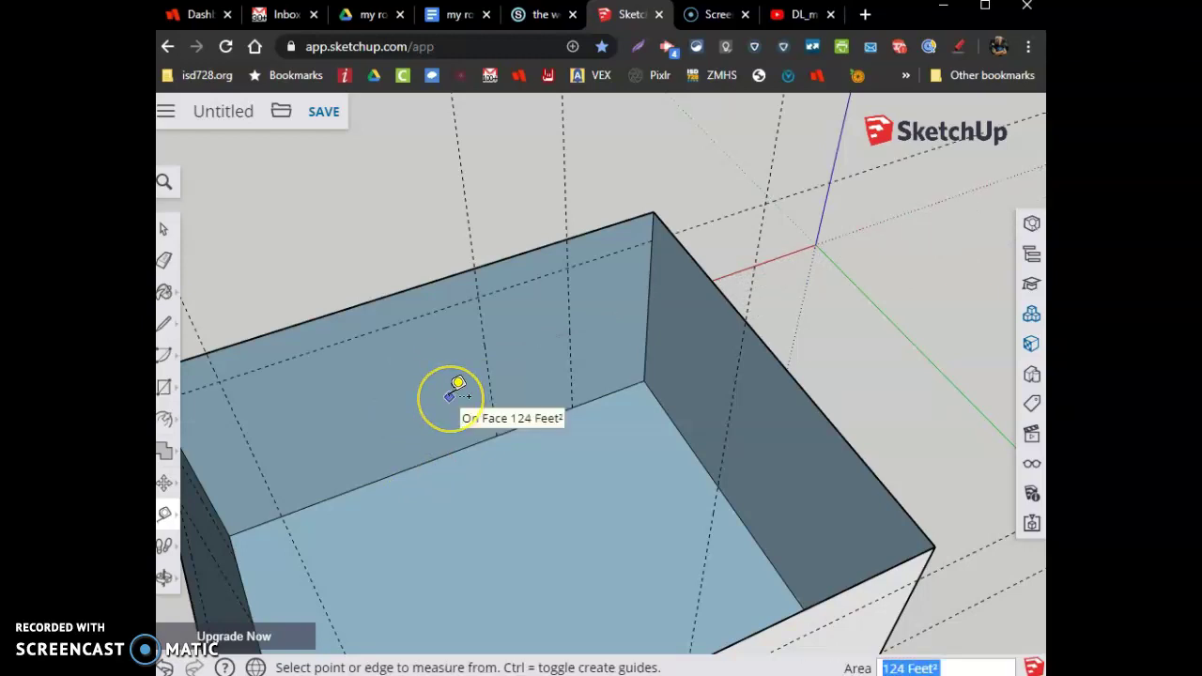
Draw the door outline up from the floor, across the top guide, and back down
click(167, 322)
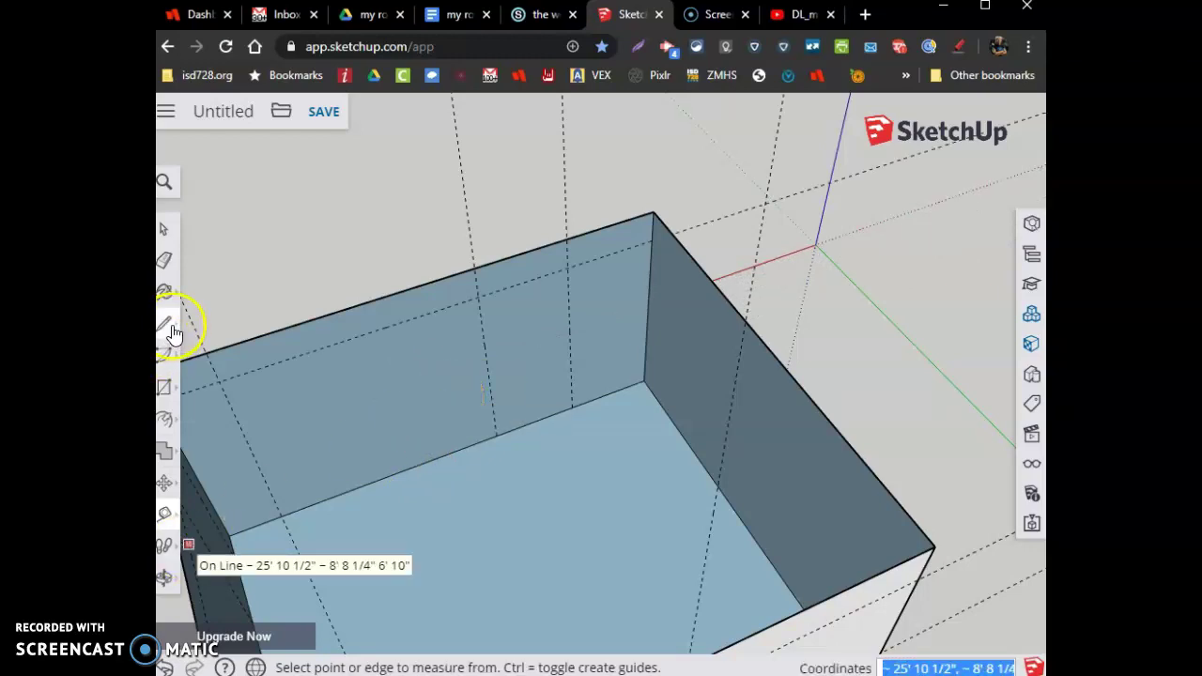
click(496, 436)
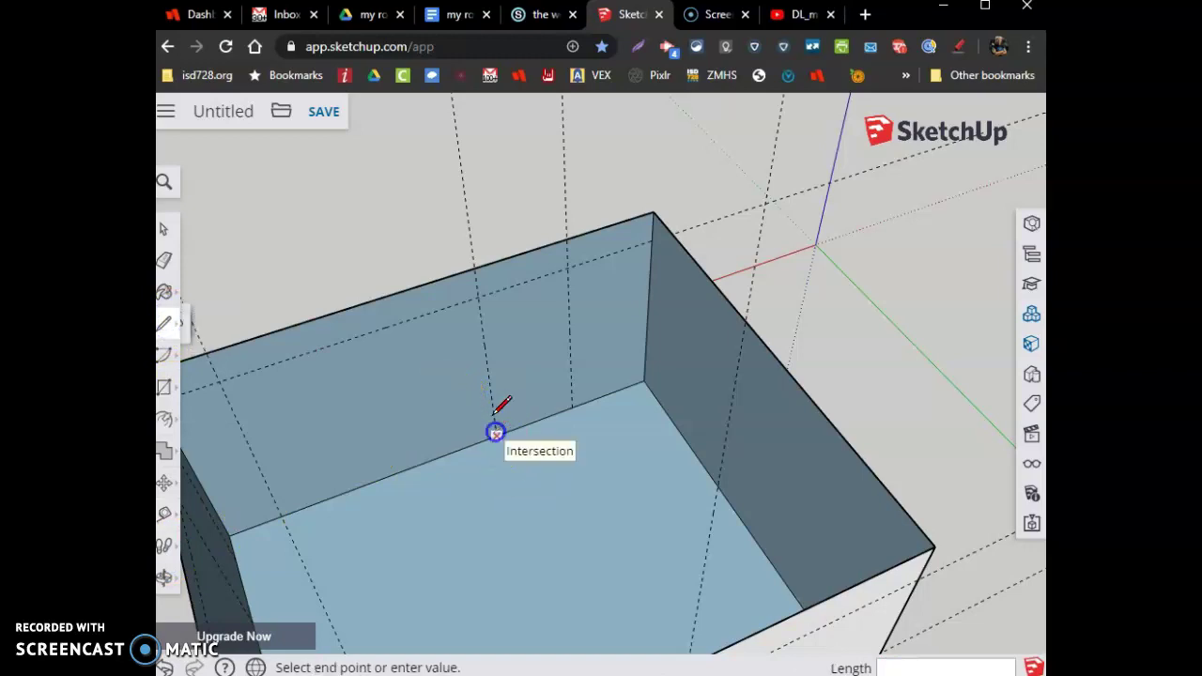
click(478, 297)
click(567, 269)
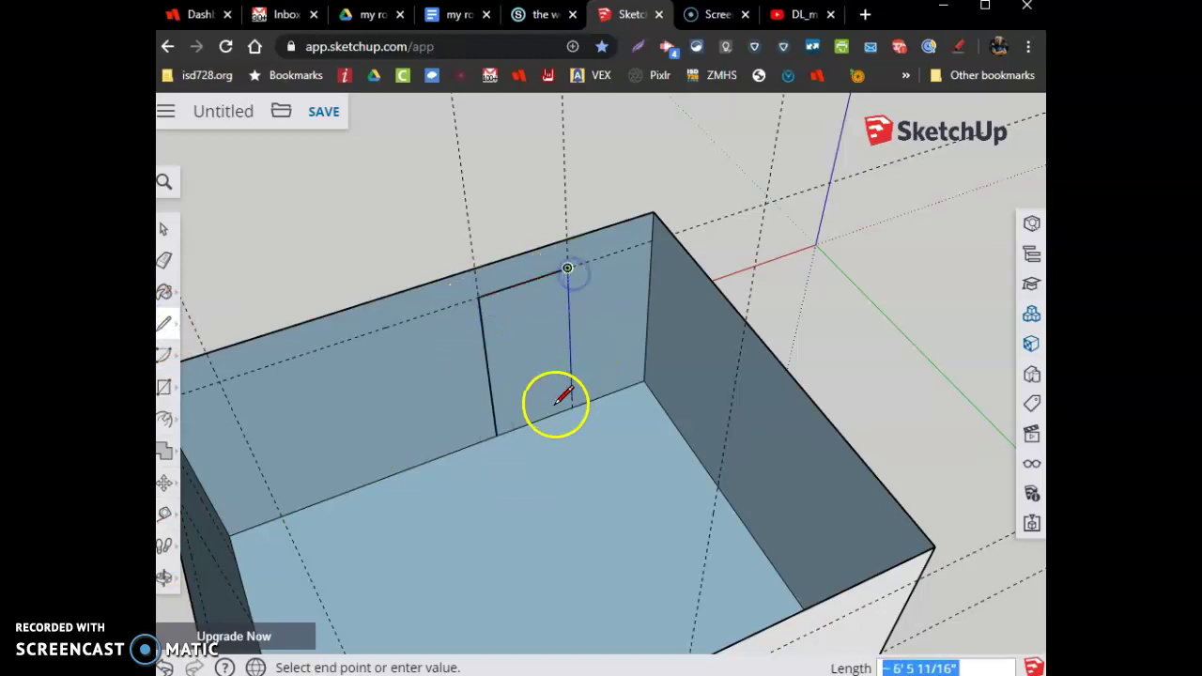
click(572, 407)
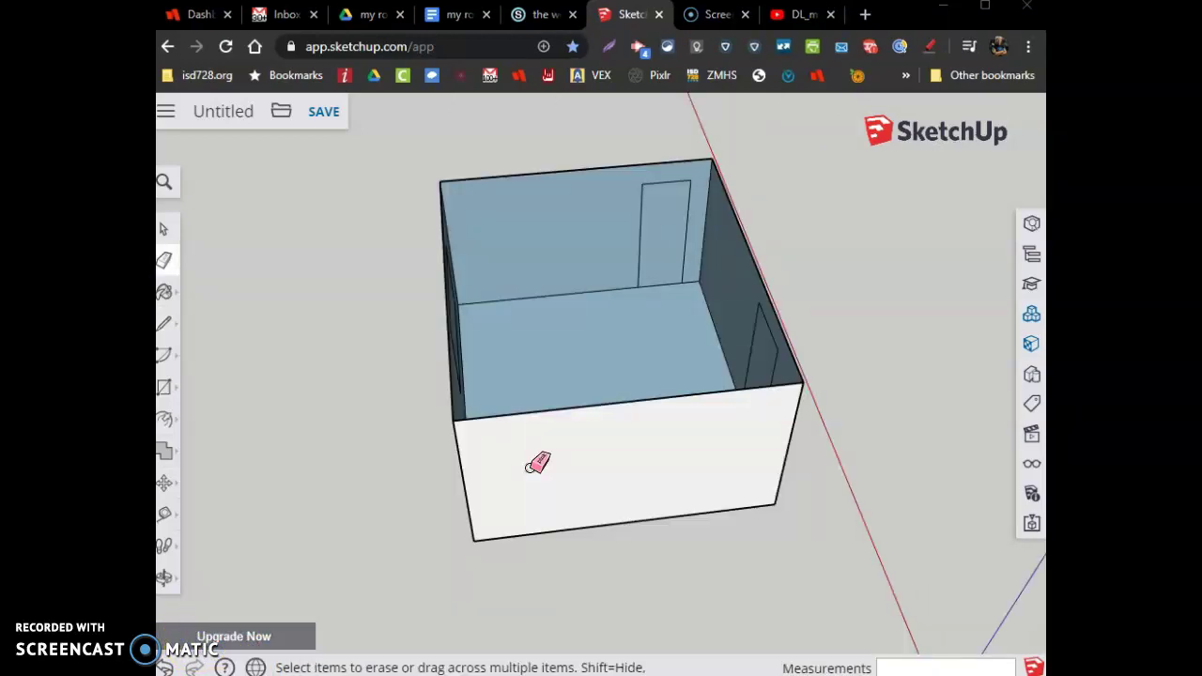
mouse_move(543, 464)
mouse_down()
mouse_move(564, 464)
mouse_move(554, 489)
mouse_move(422, 582)
mouse_move(401, 620)
mouse_up()
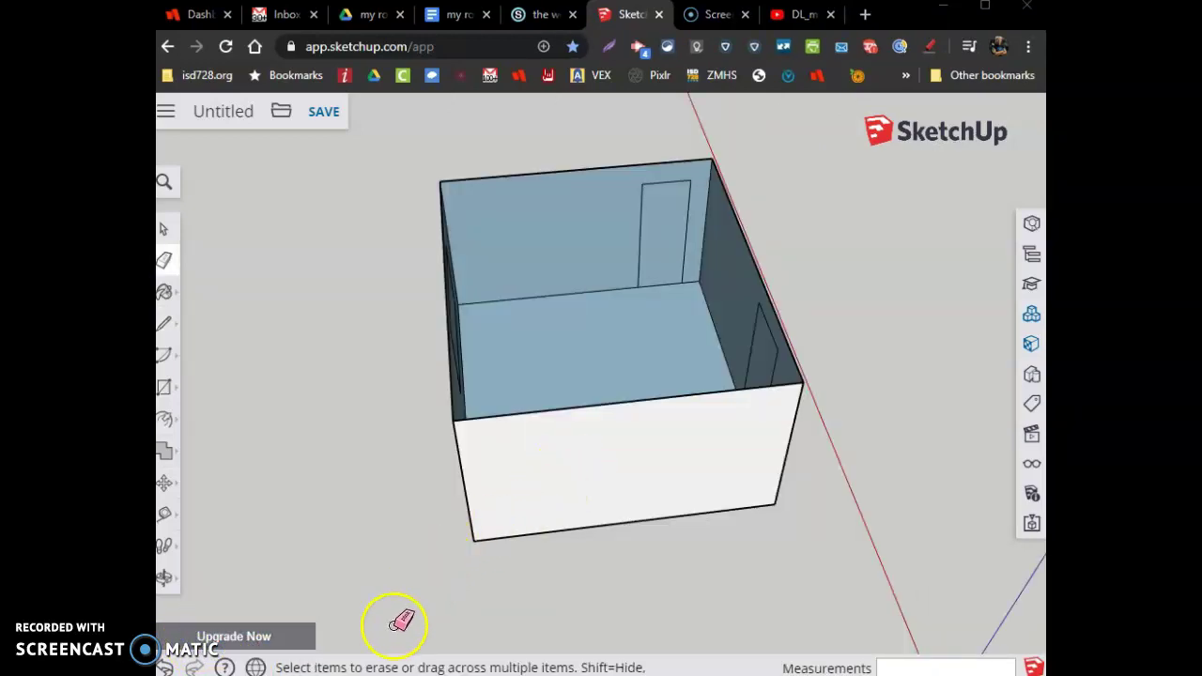
Clear the guide lines and orbit and zoom until the window wall faces the viewer
click(164, 228)
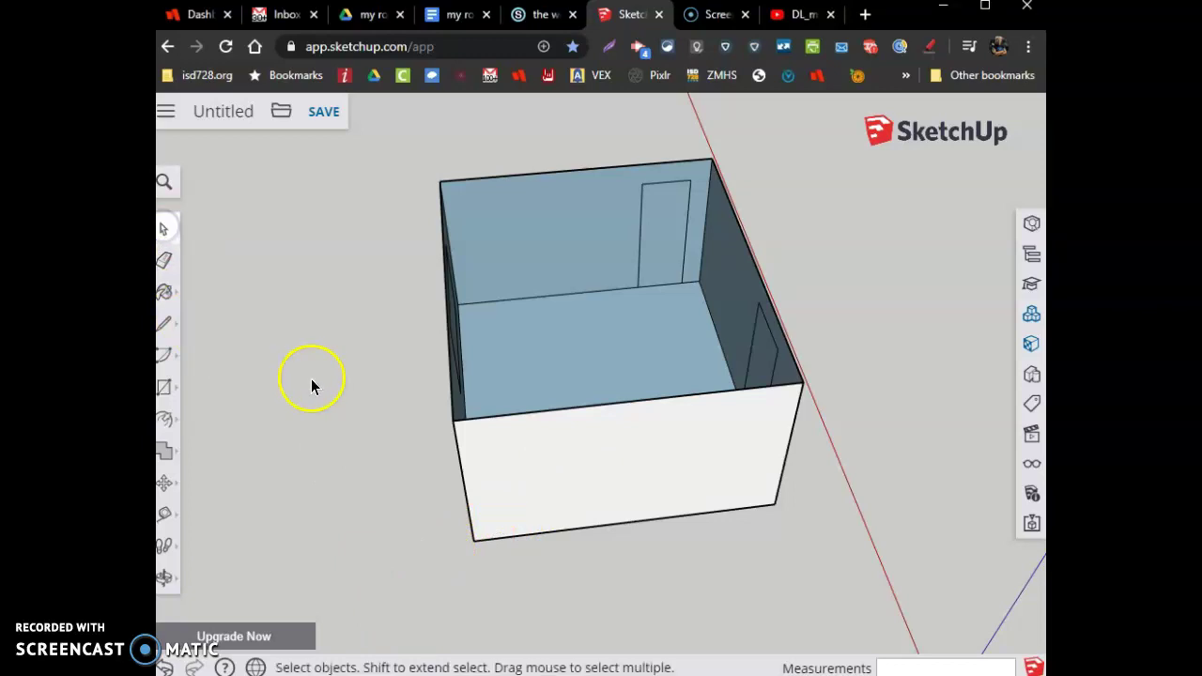
key(o)
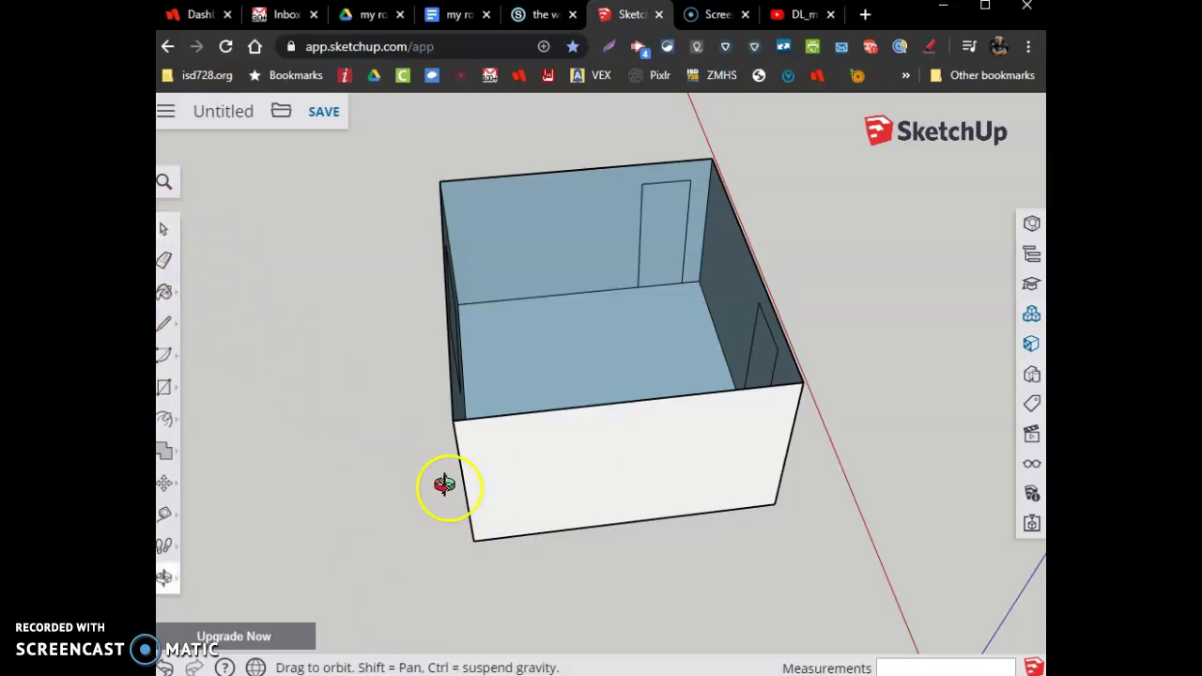
drag(515, 472, 552, 447)
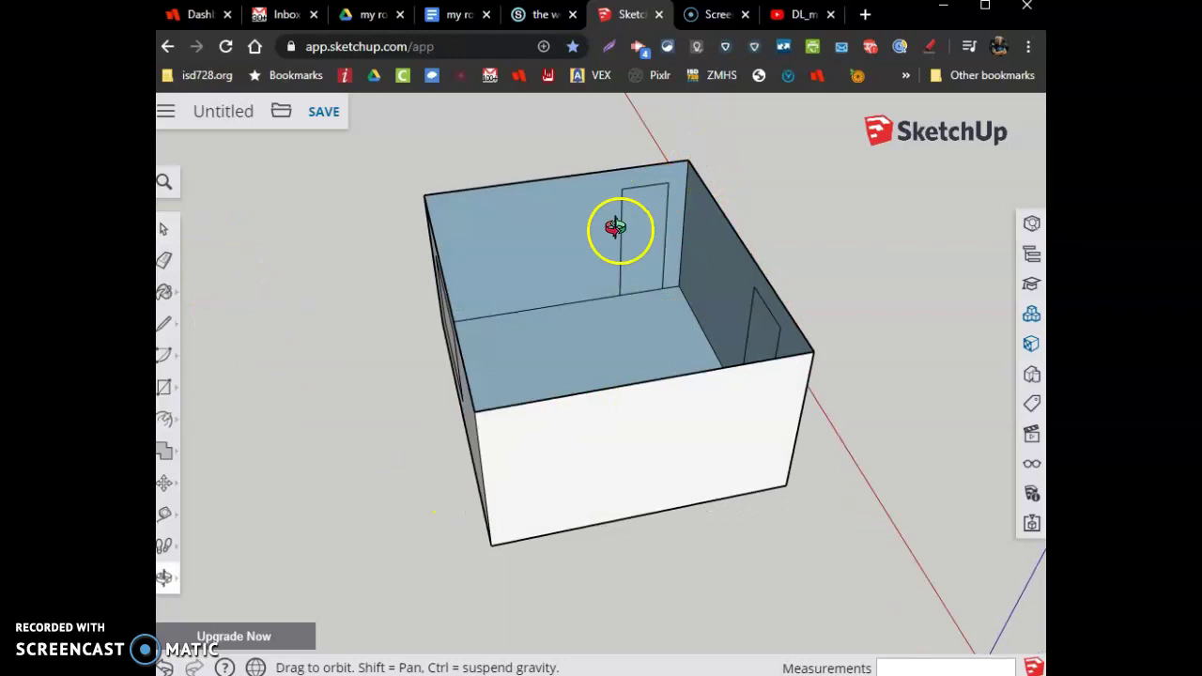
drag(577, 296, 715, 338)
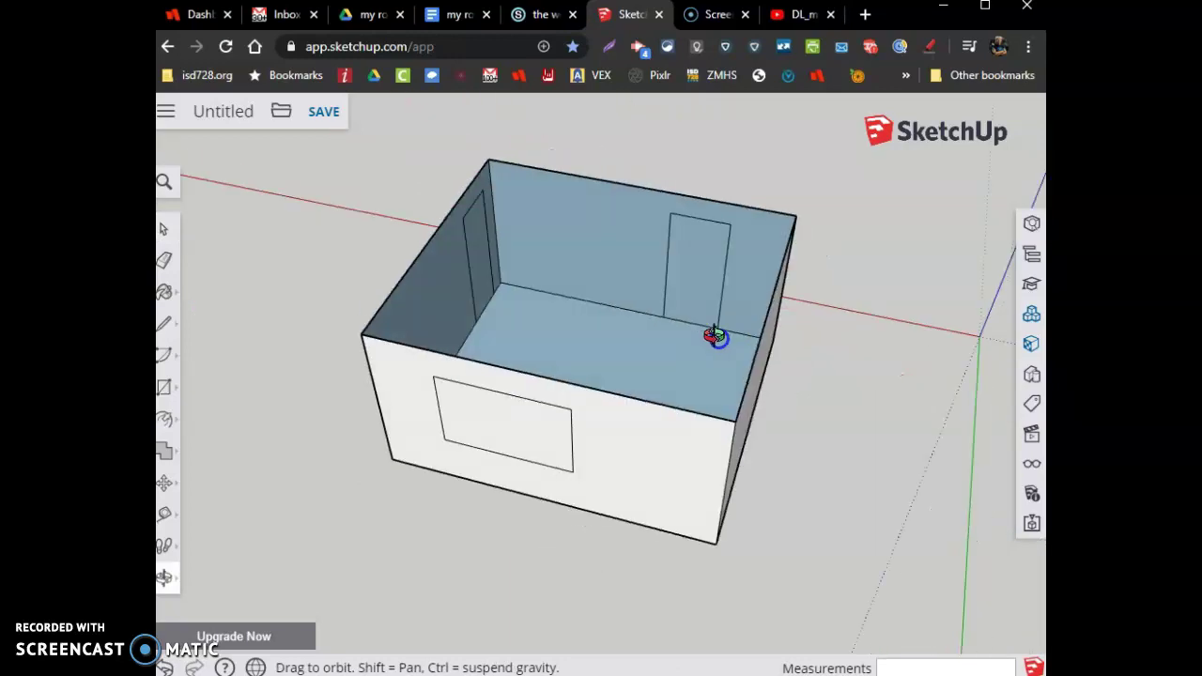
drag(601, 316, 673, 265)
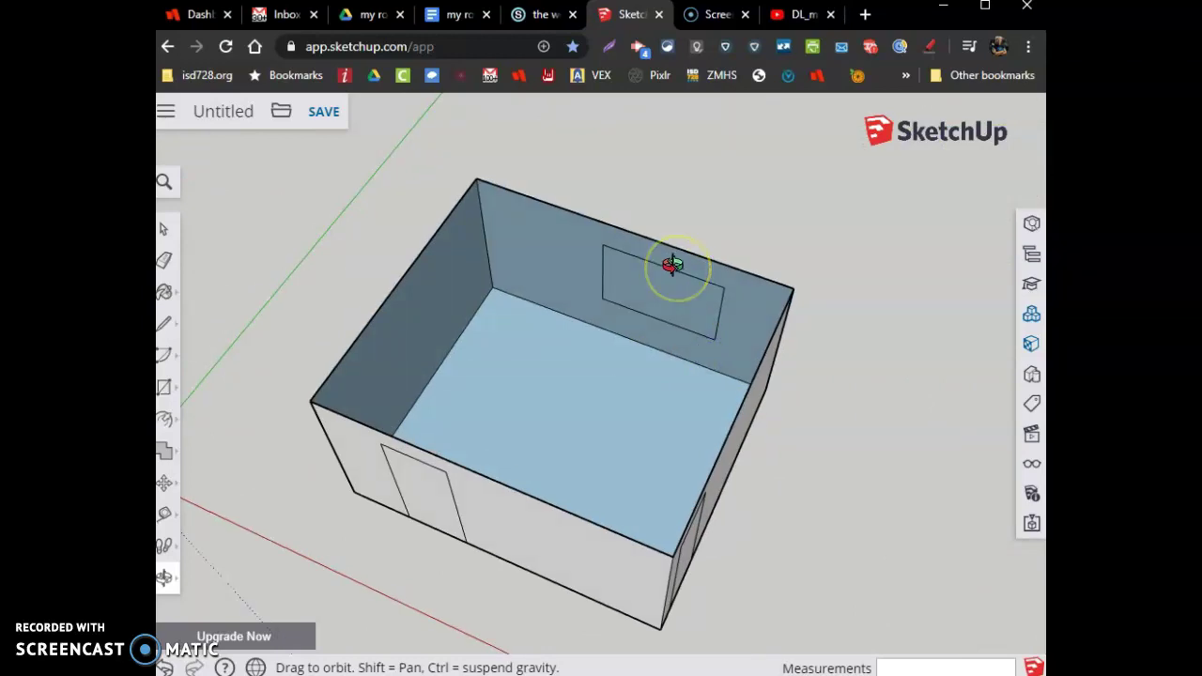
scroll(626, 215, up, 5)
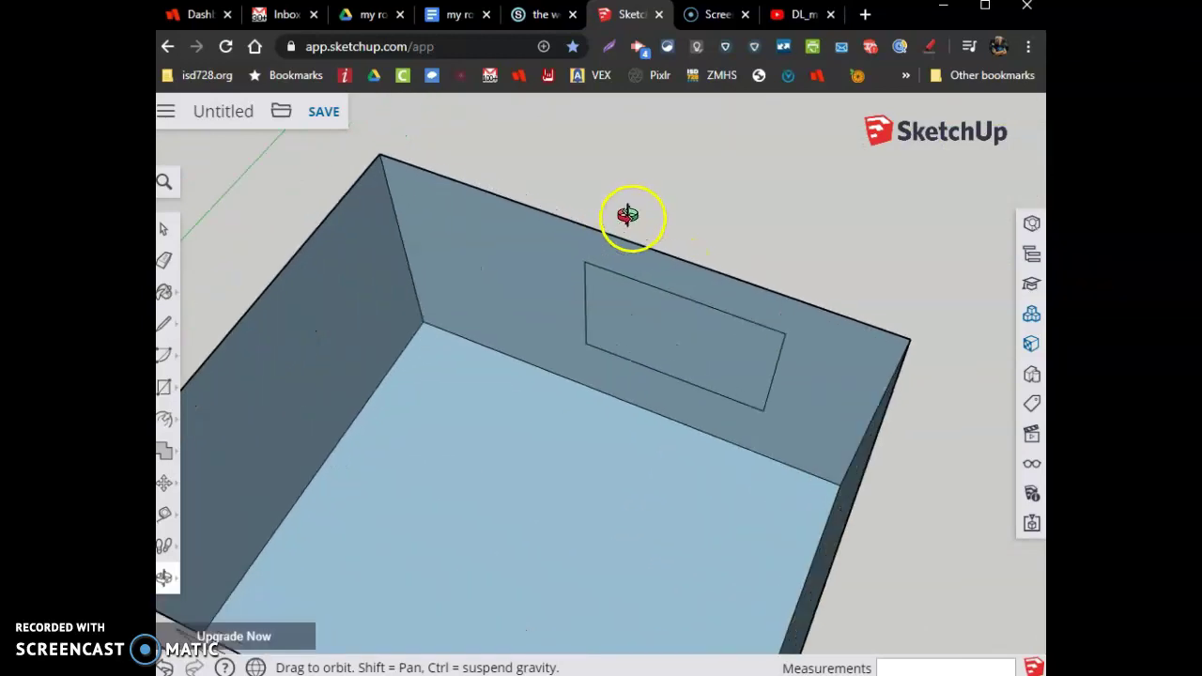
drag(639, 256, 672, 376)
drag(368, 419, 403, 456)
scroll(403, 456, up, 3)
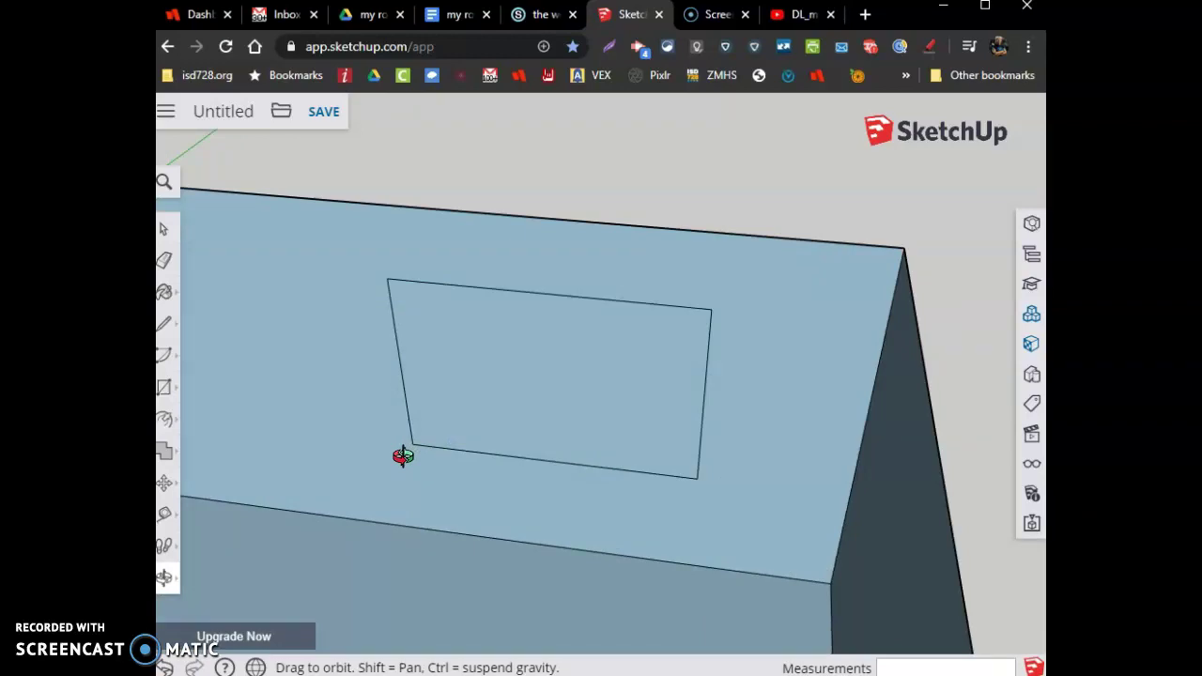
Offset the window face outward by 3 inches to create its trim border
click(165, 422)
click(222, 419)
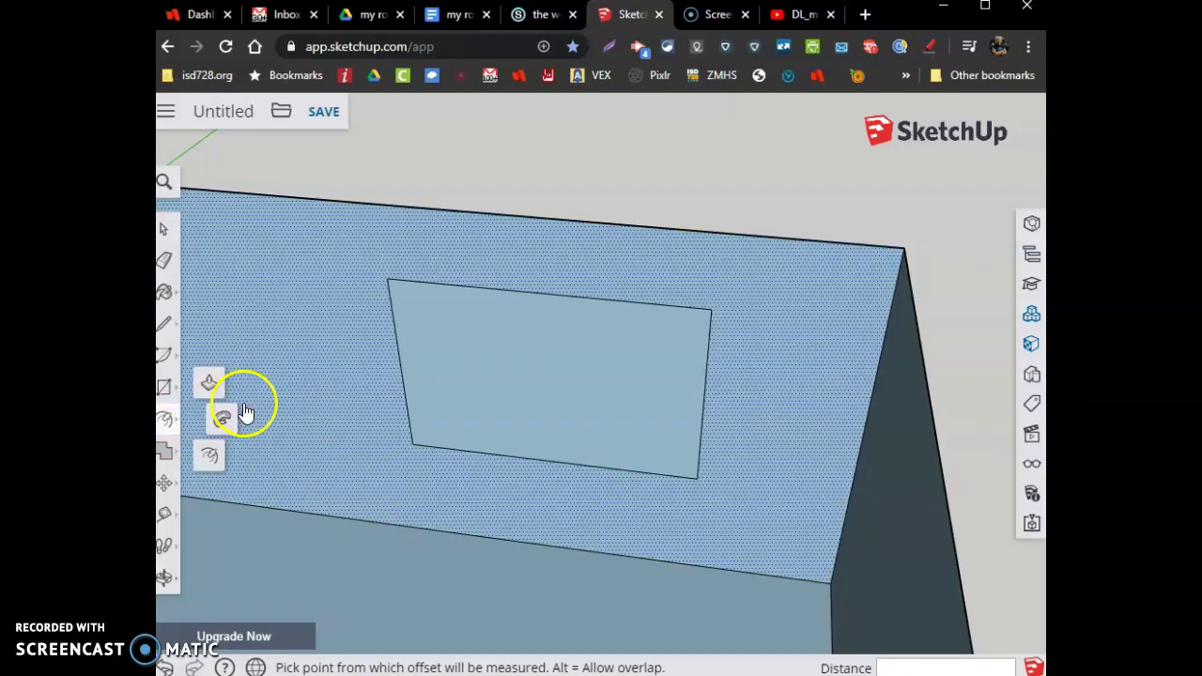
click(506, 326)
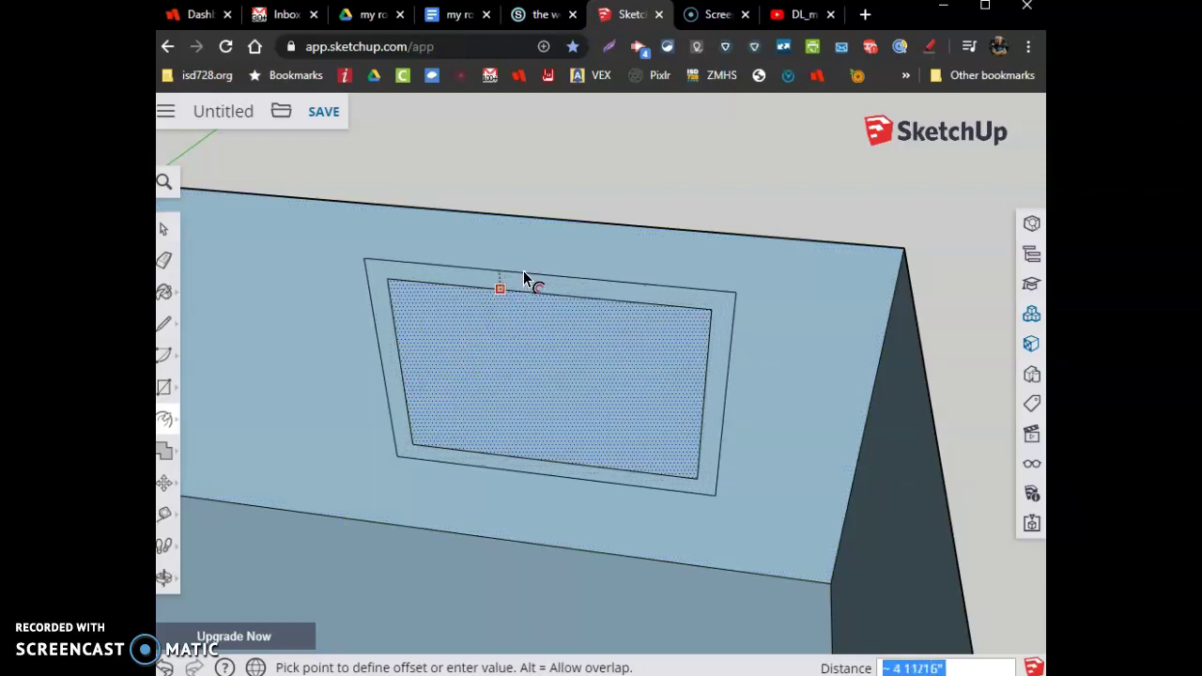
text(3)
key(Return)
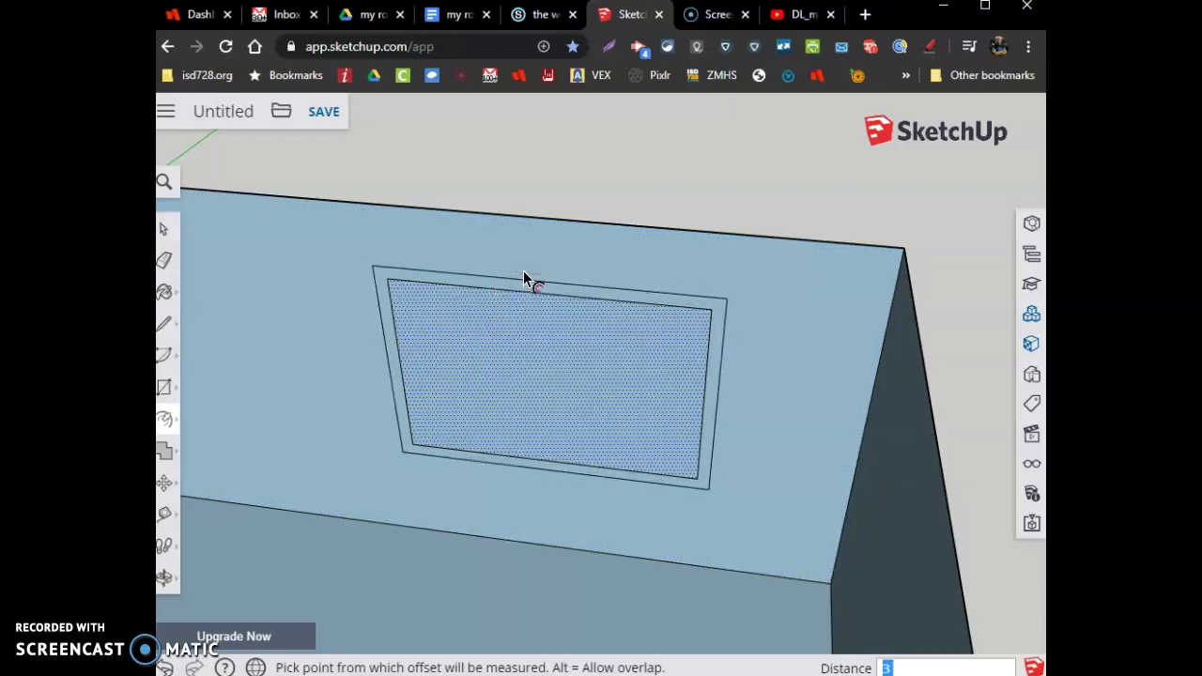
click(545, 287)
click(492, 326)
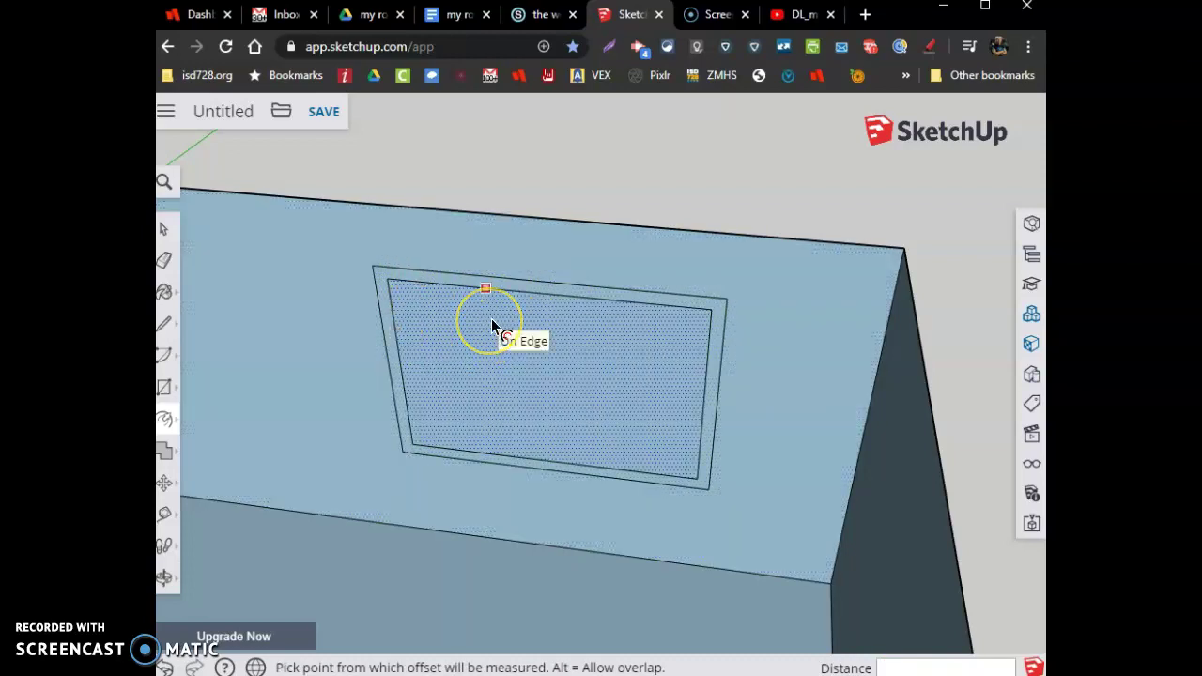
scroll(490, 326, down, 5)
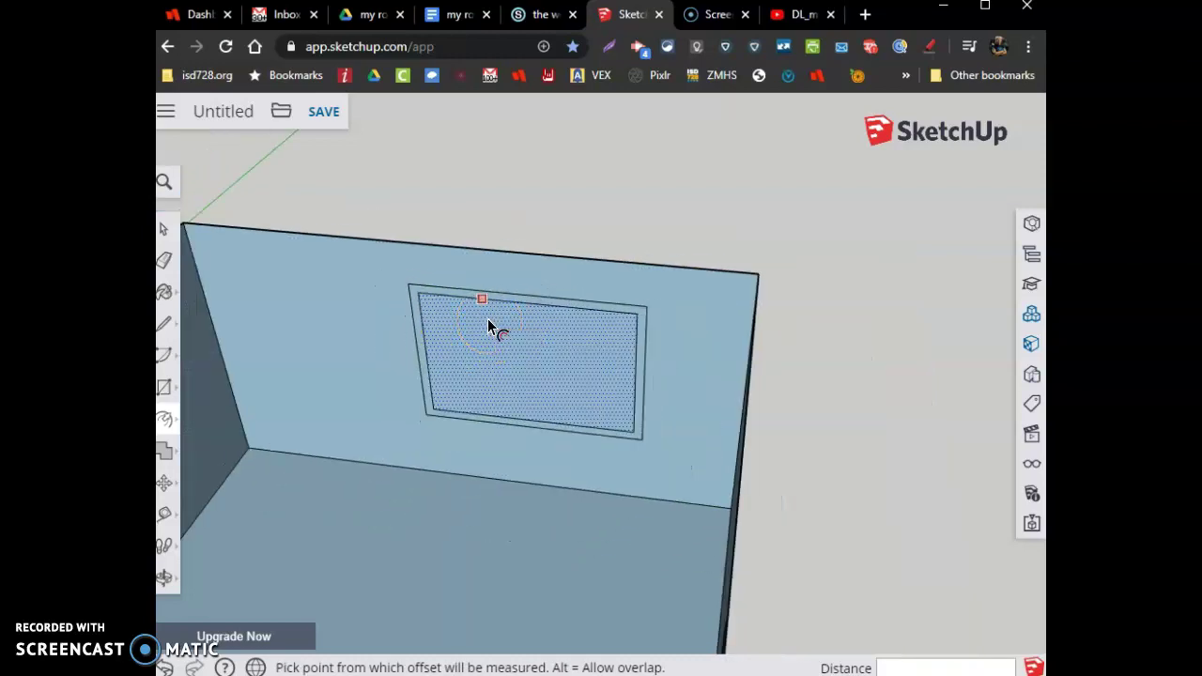
Orbit to the door wall and place guides 3 inches left of, above and right of the door
click(473, 342)
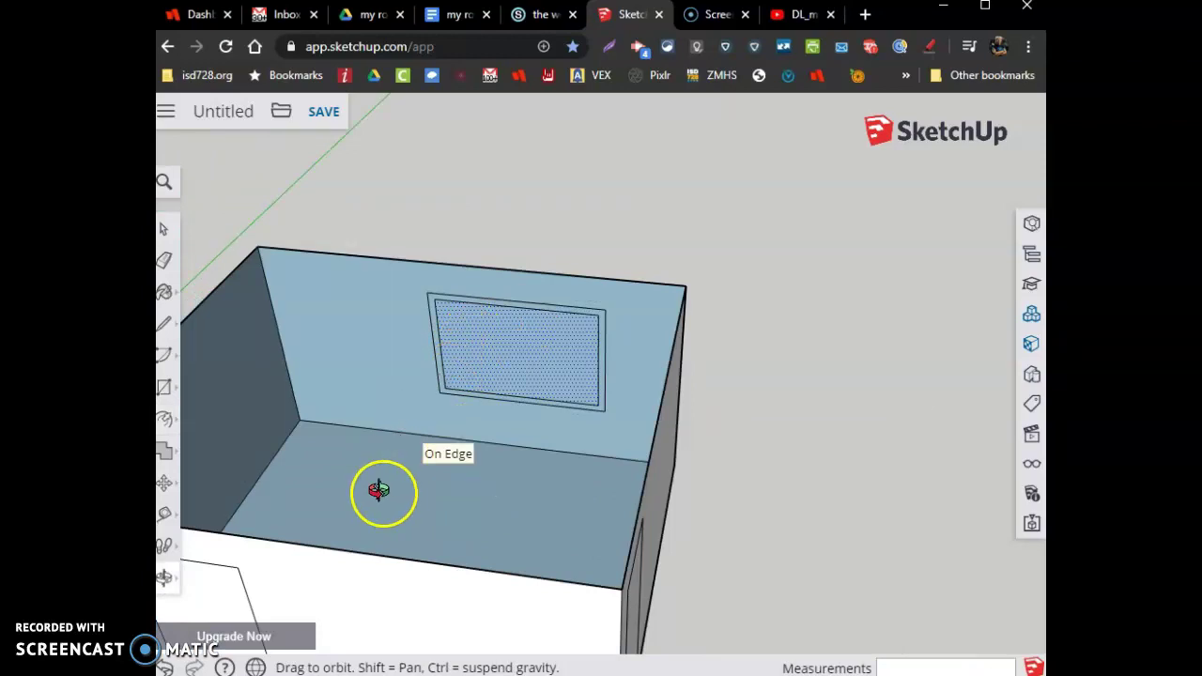
drag(379, 490, 754, 416)
scroll(758, 422, up, 3)
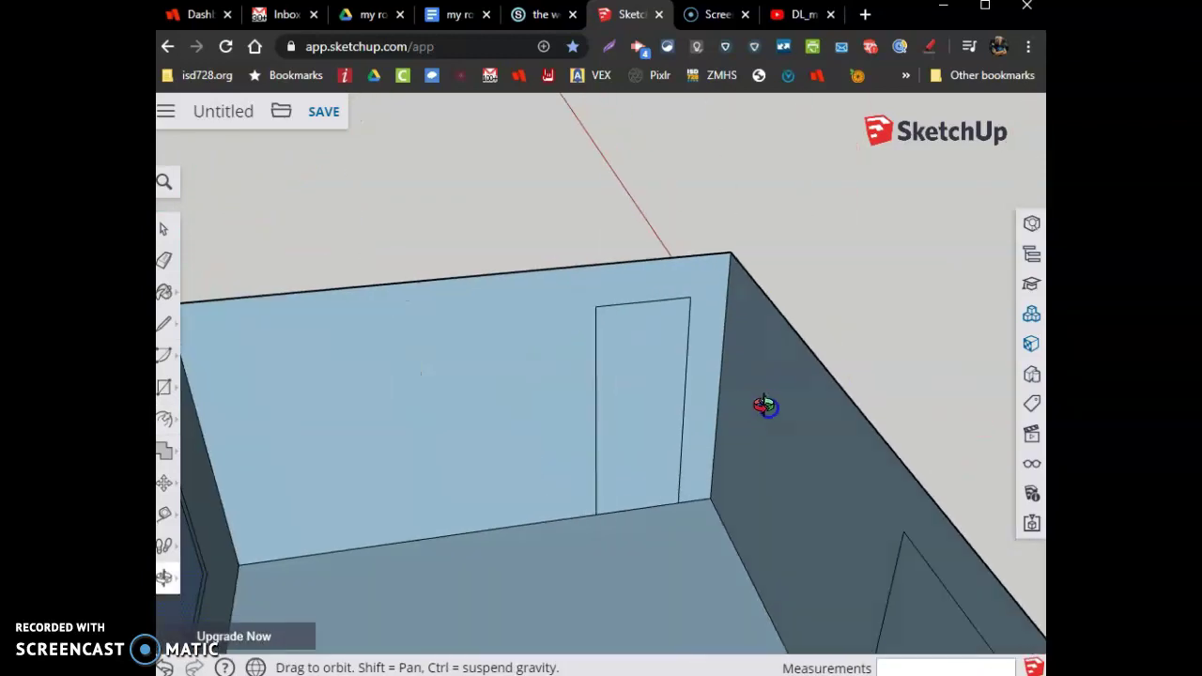
scroll(780, 398, up, 2)
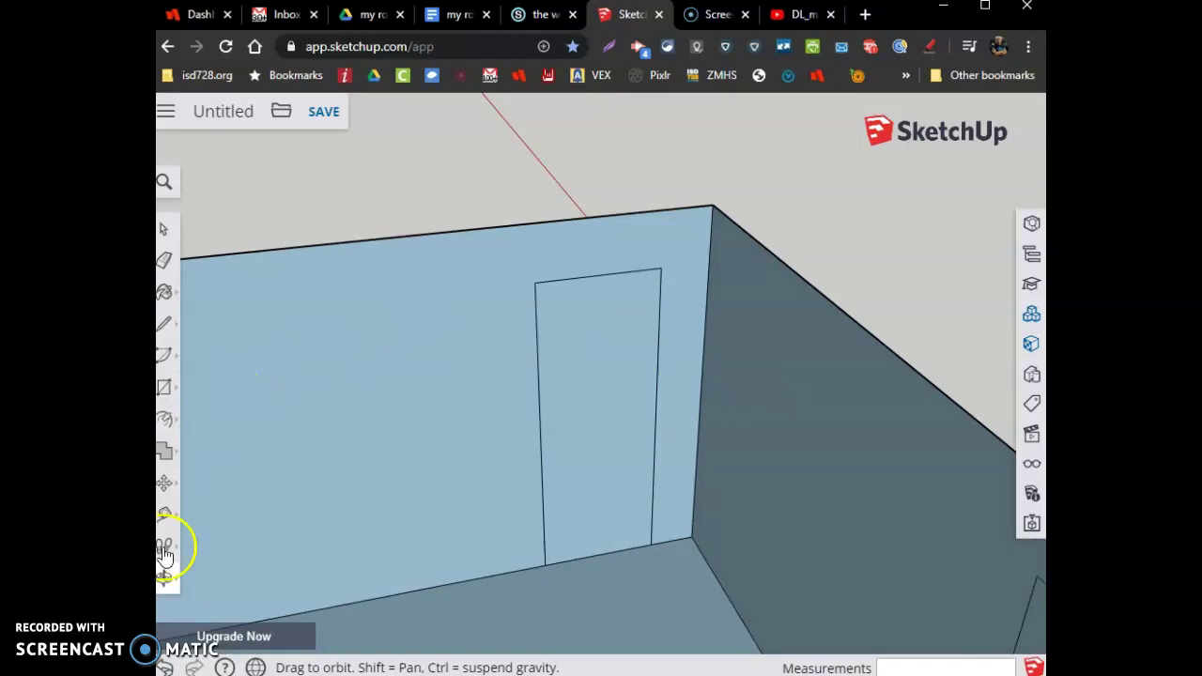
click(163, 518)
click(536, 345)
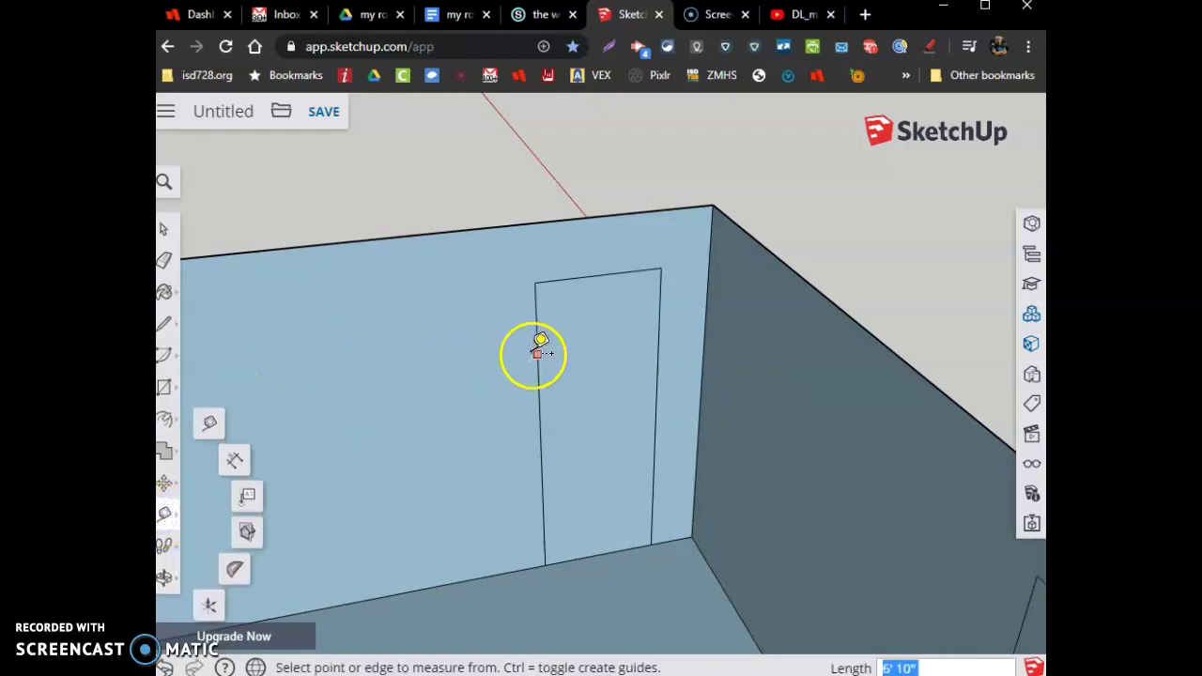
text(3)
key(Return)
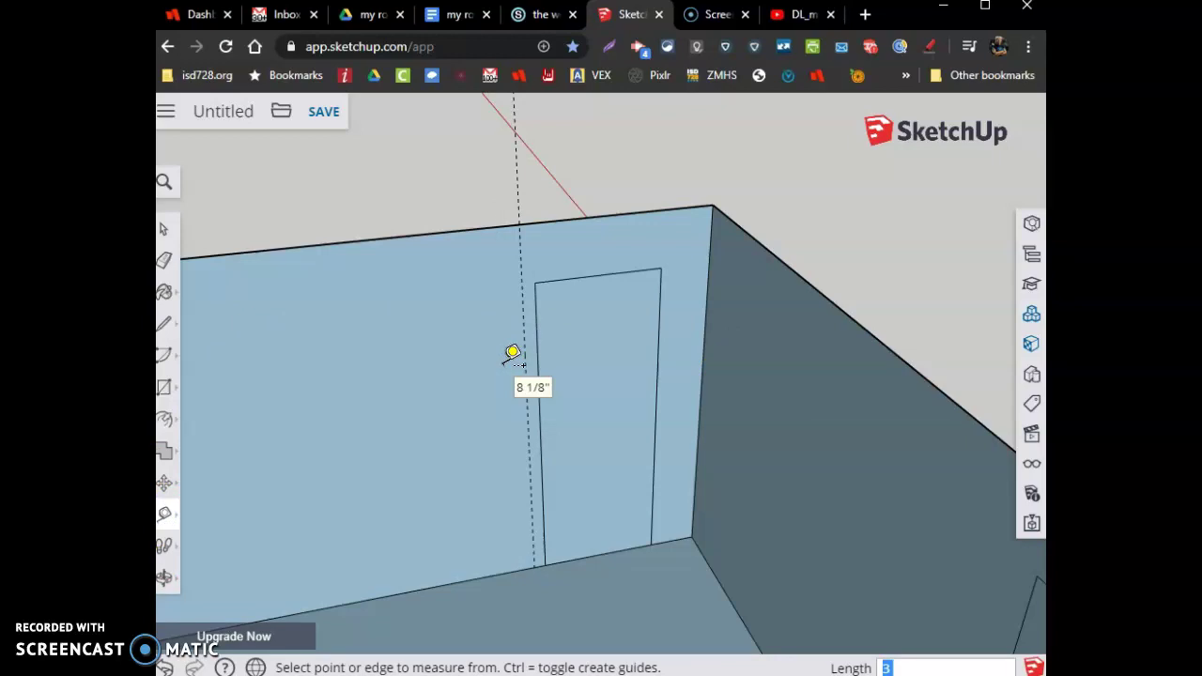
click(555, 284)
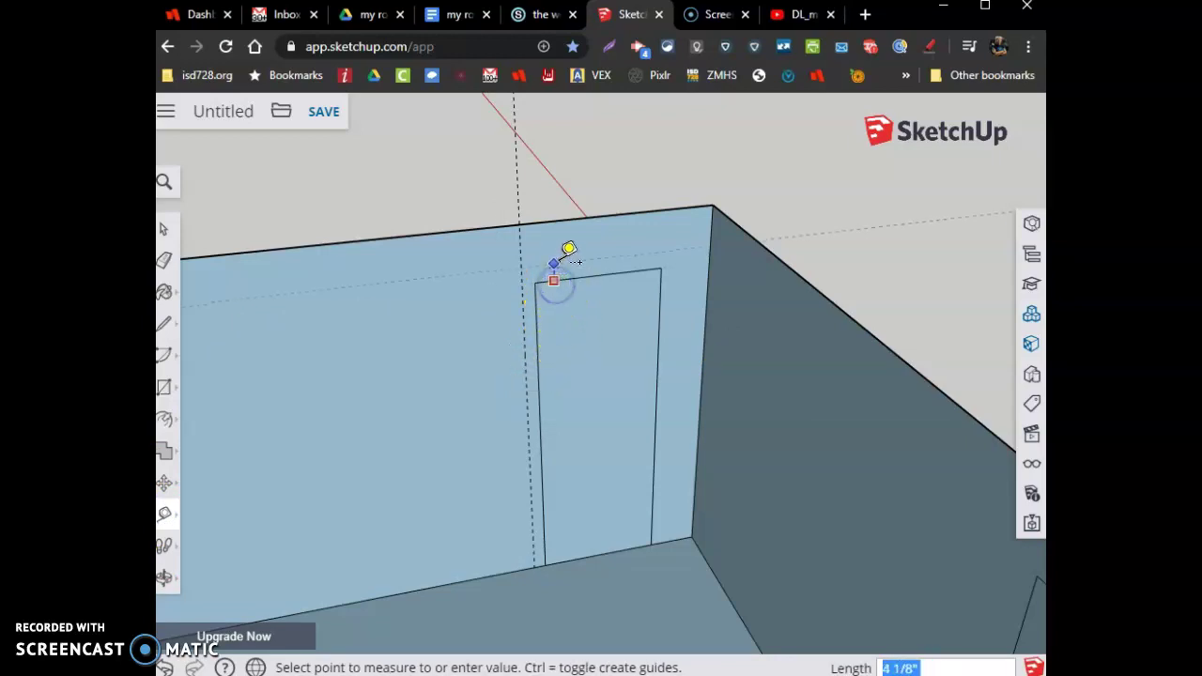
text(3)
key(Return)
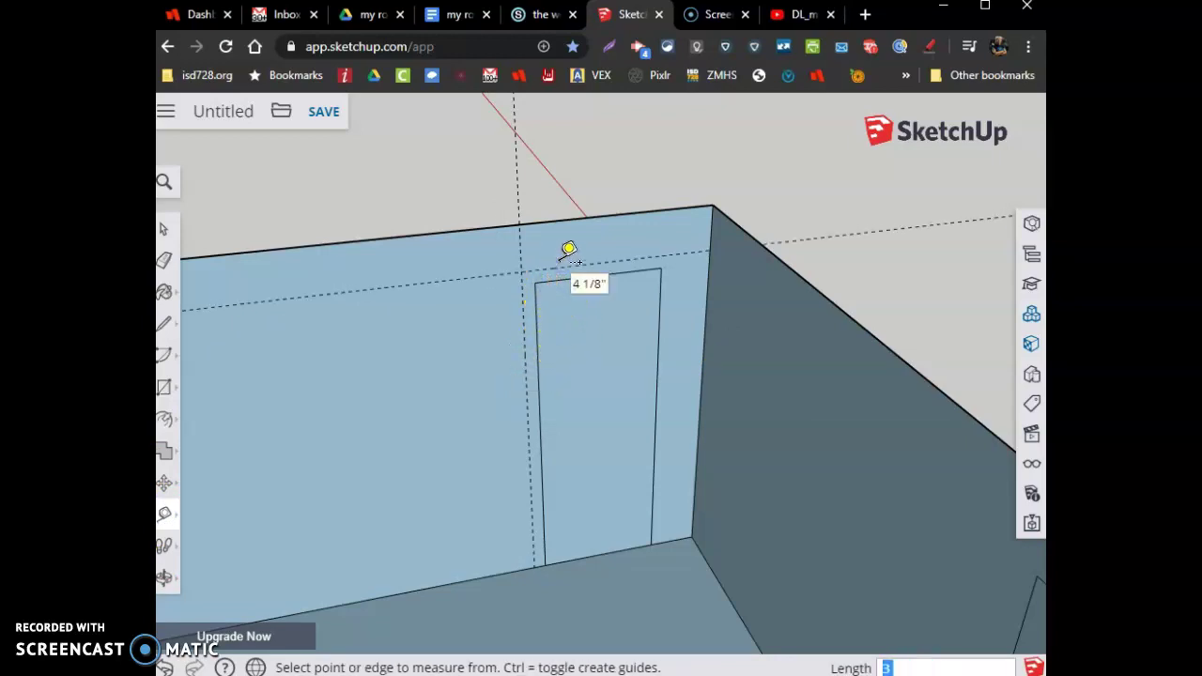
click(660, 306)
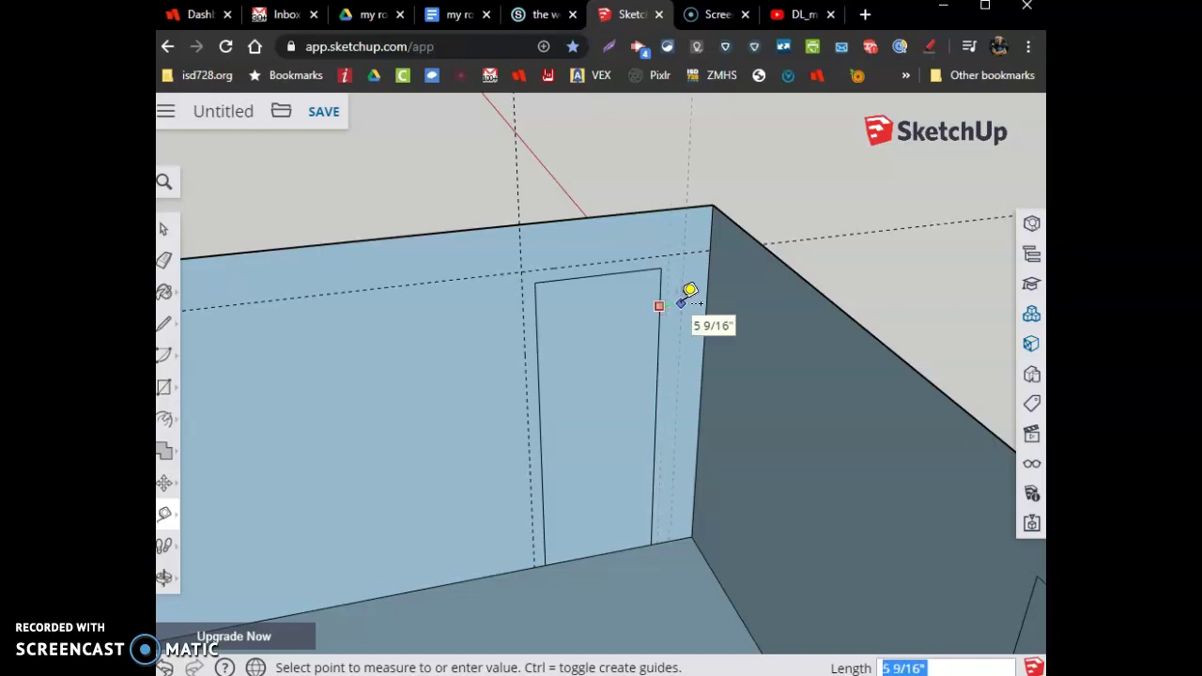
text(3)
key(Return)
Draw the door trim from the floor up the left guide, across the top, and down the right
key(l)
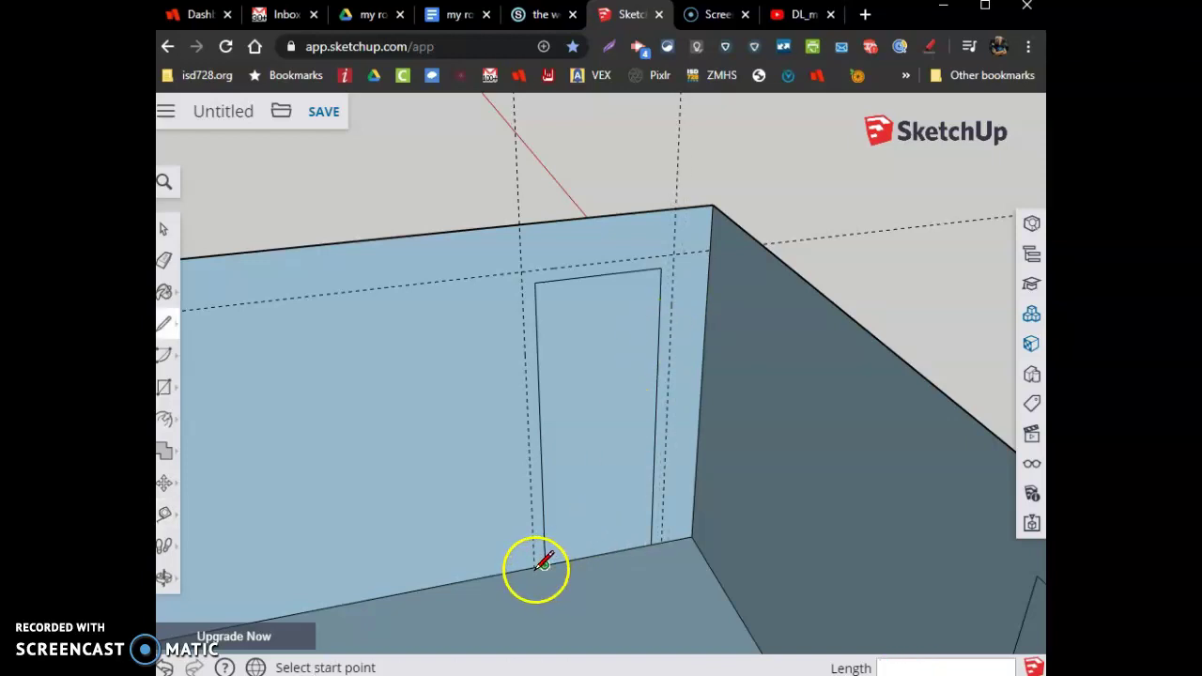
scroll(531, 566, up, 3)
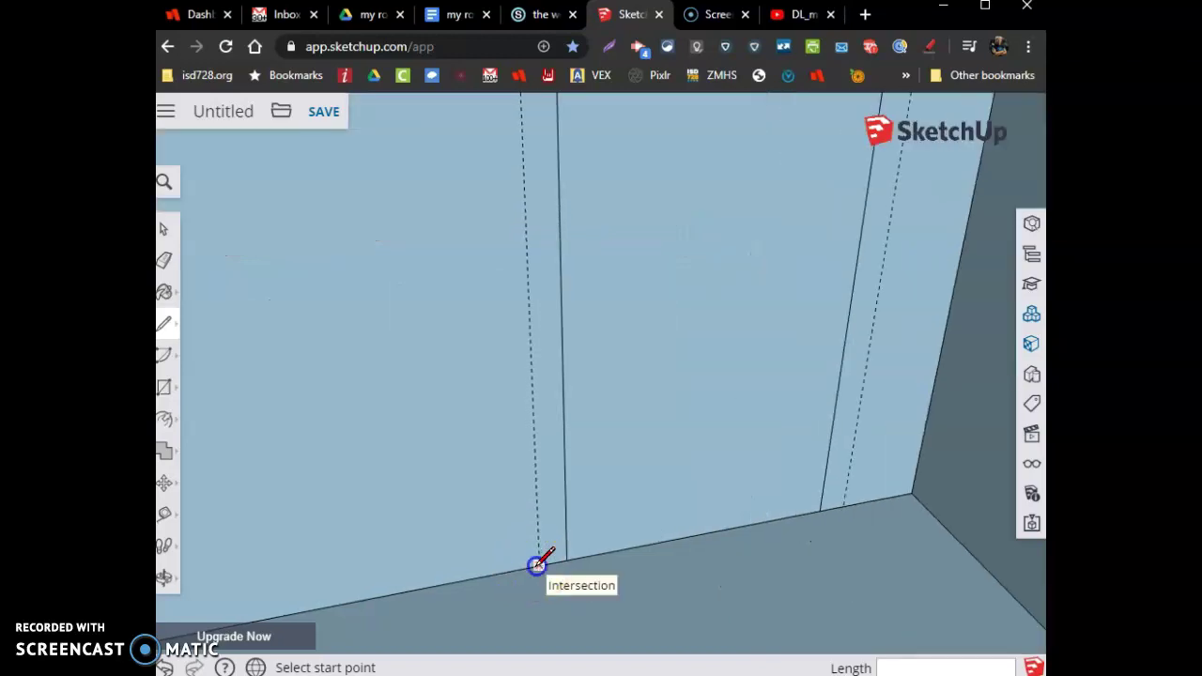
click(536, 564)
scroll(536, 564, down, 3)
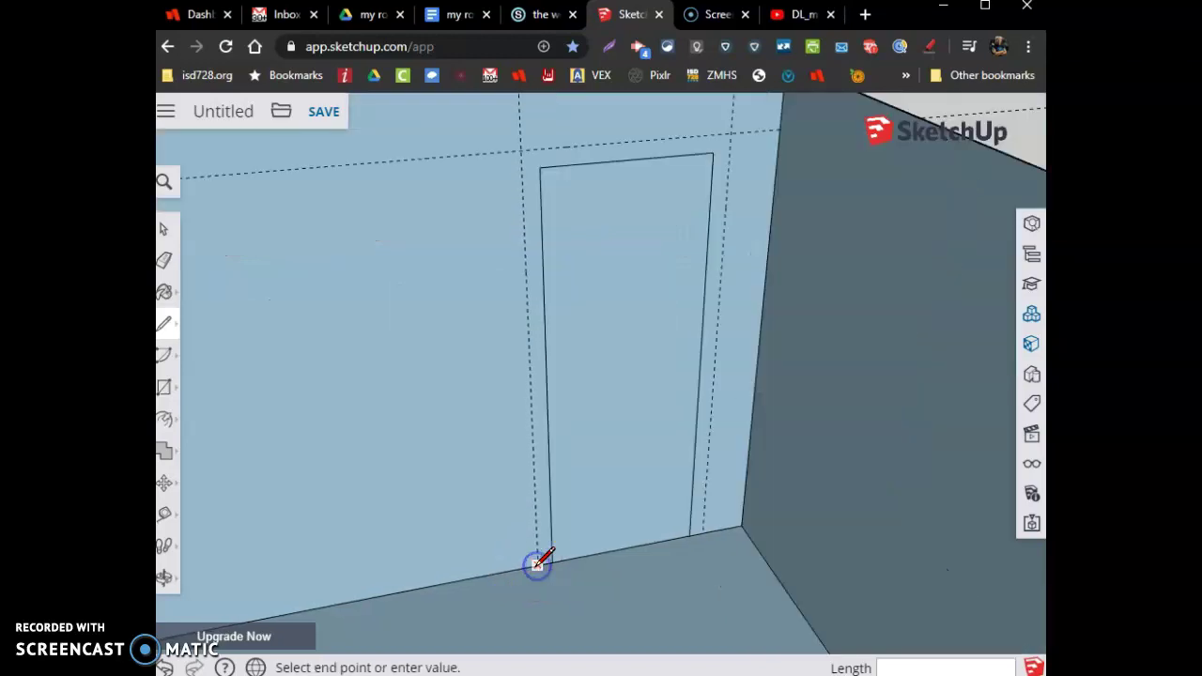
click(520, 146)
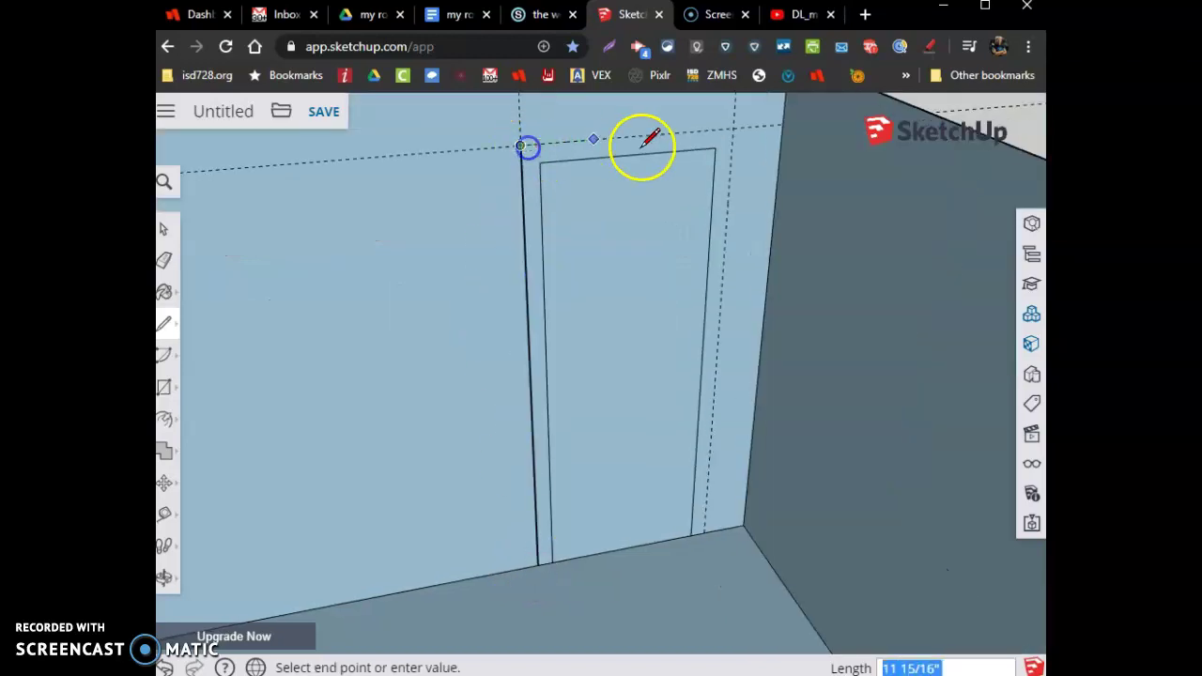
click(733, 128)
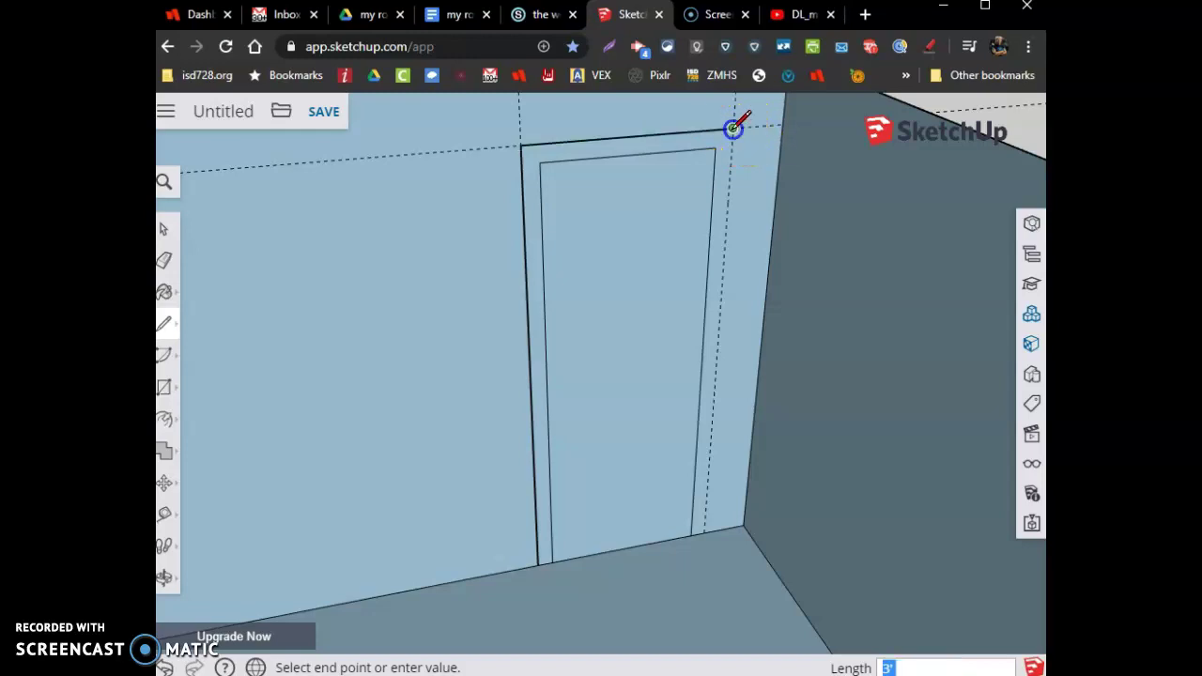
click(704, 531)
scroll(660, 494, down, 10)
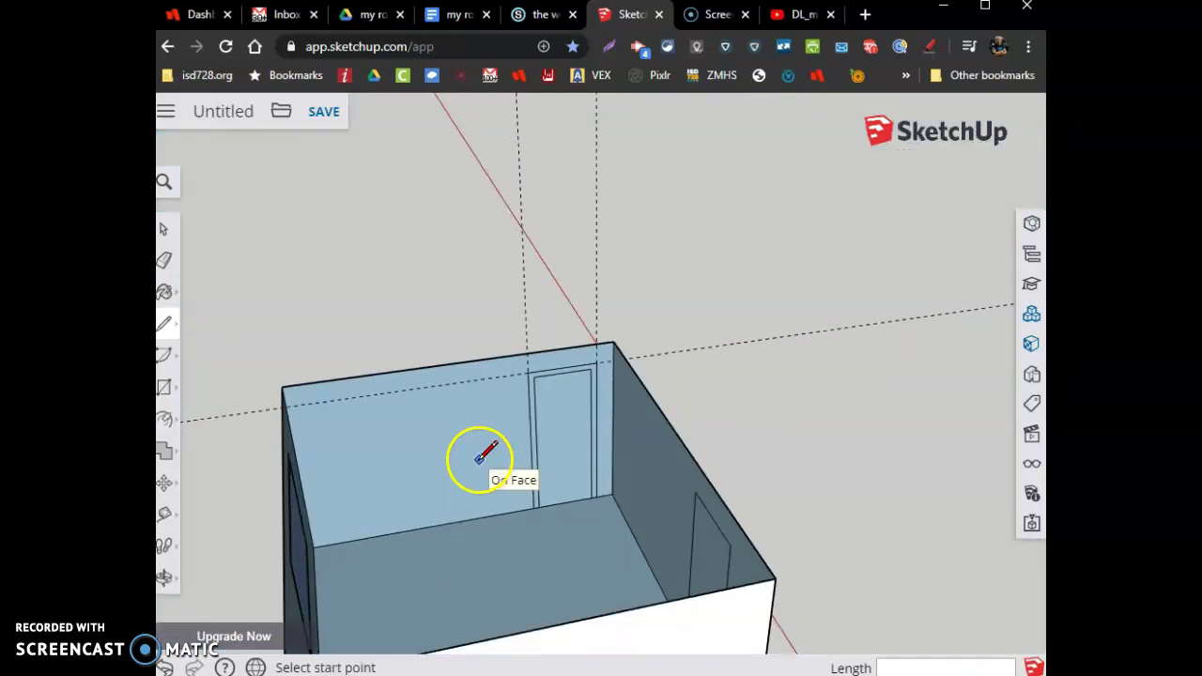
Orbit to the other door and place 3-inch guides beside and above it
middle_drag(480, 455, 883, 429)
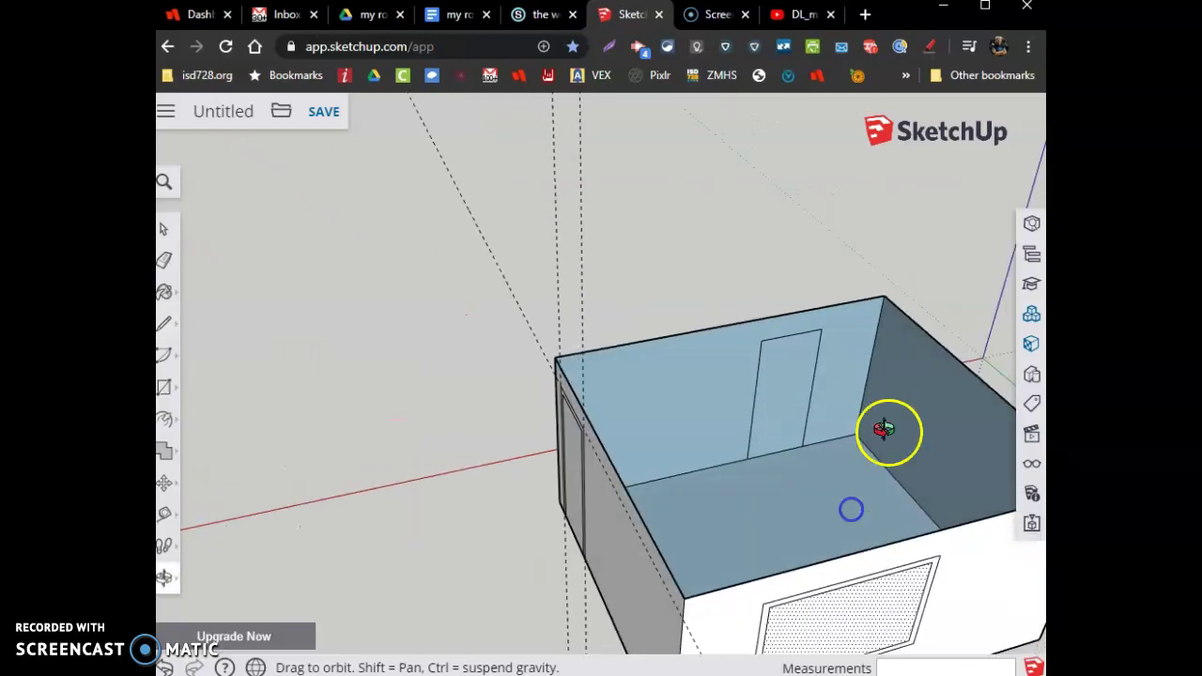
scroll(884, 413, up, 6)
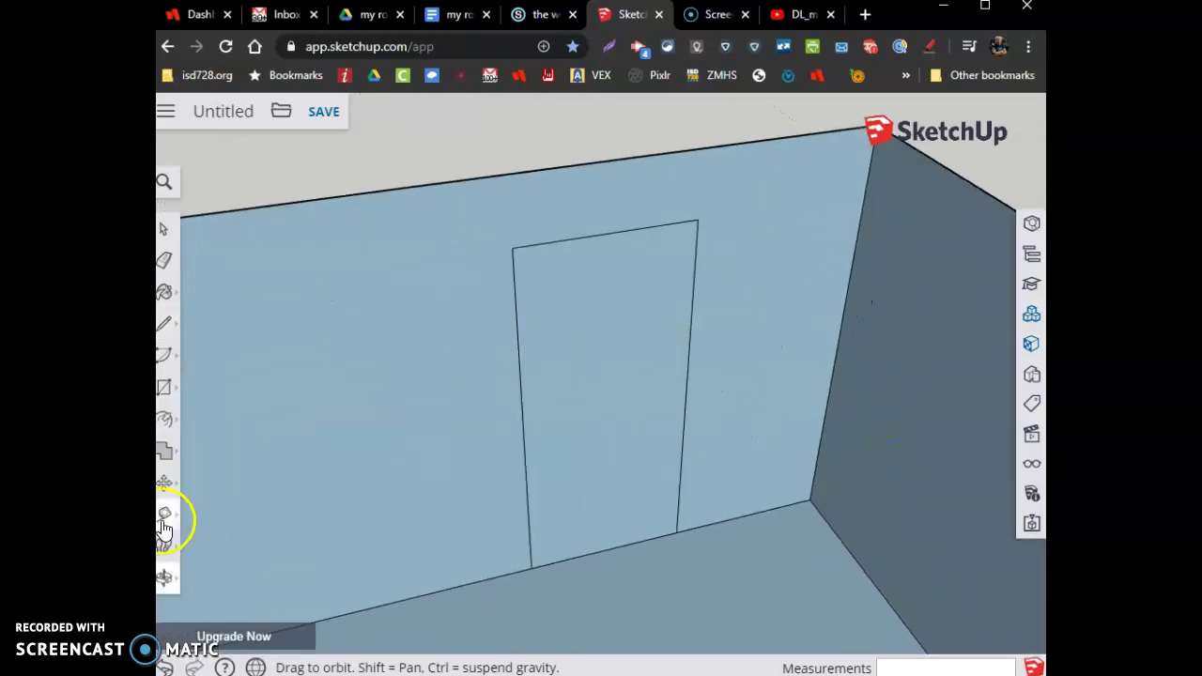
click(165, 519)
click(523, 389)
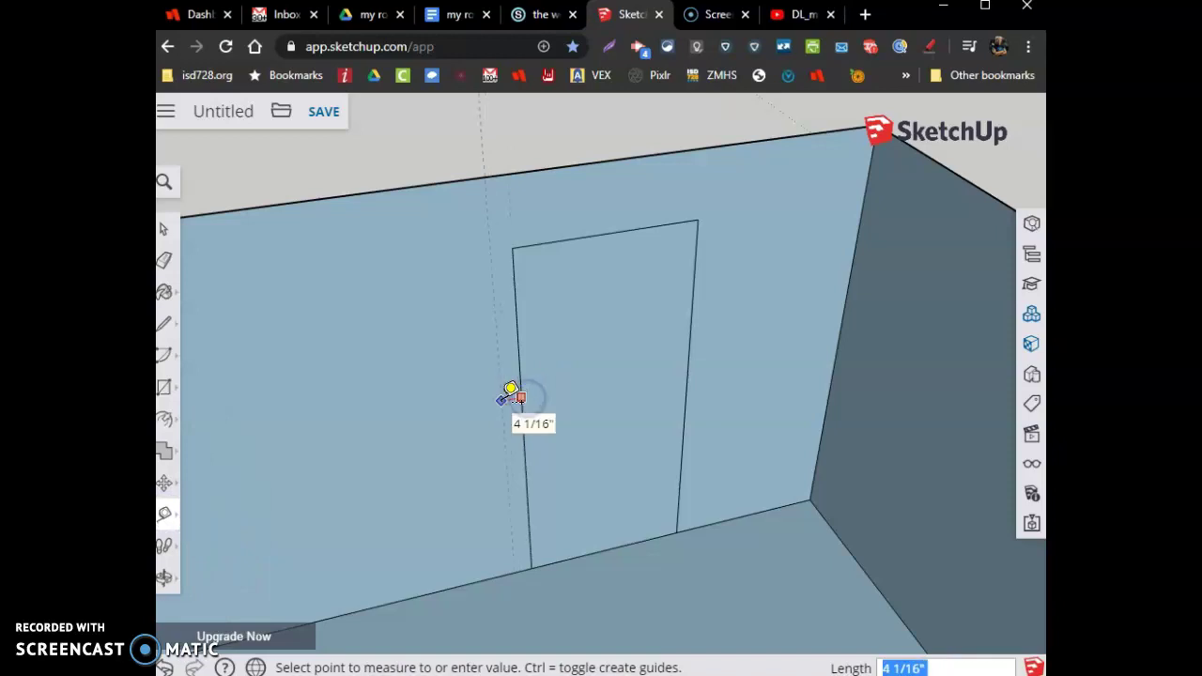
click(558, 290)
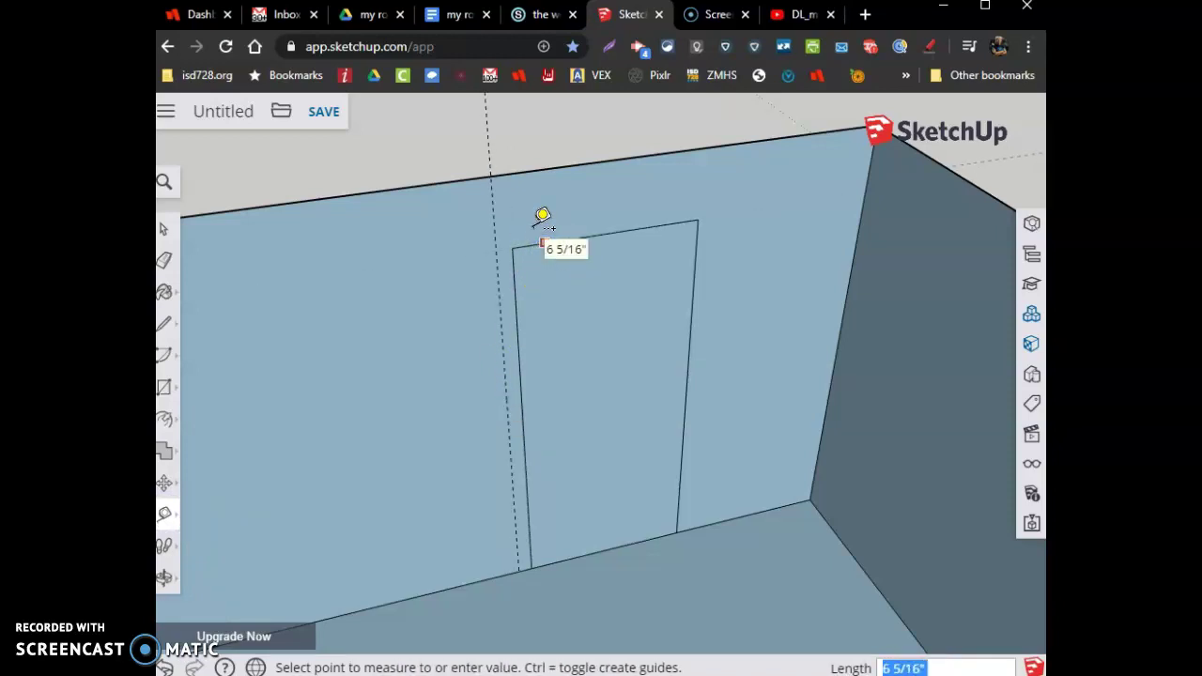
click(562, 217)
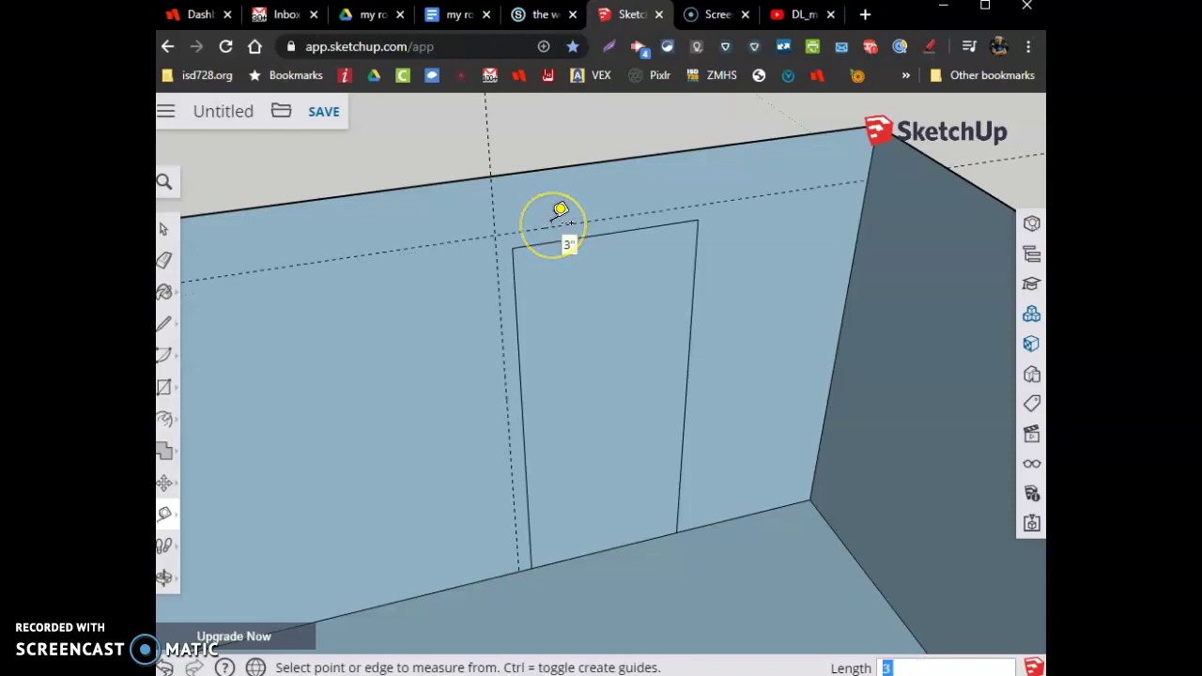
click(629, 235)
click(695, 264)
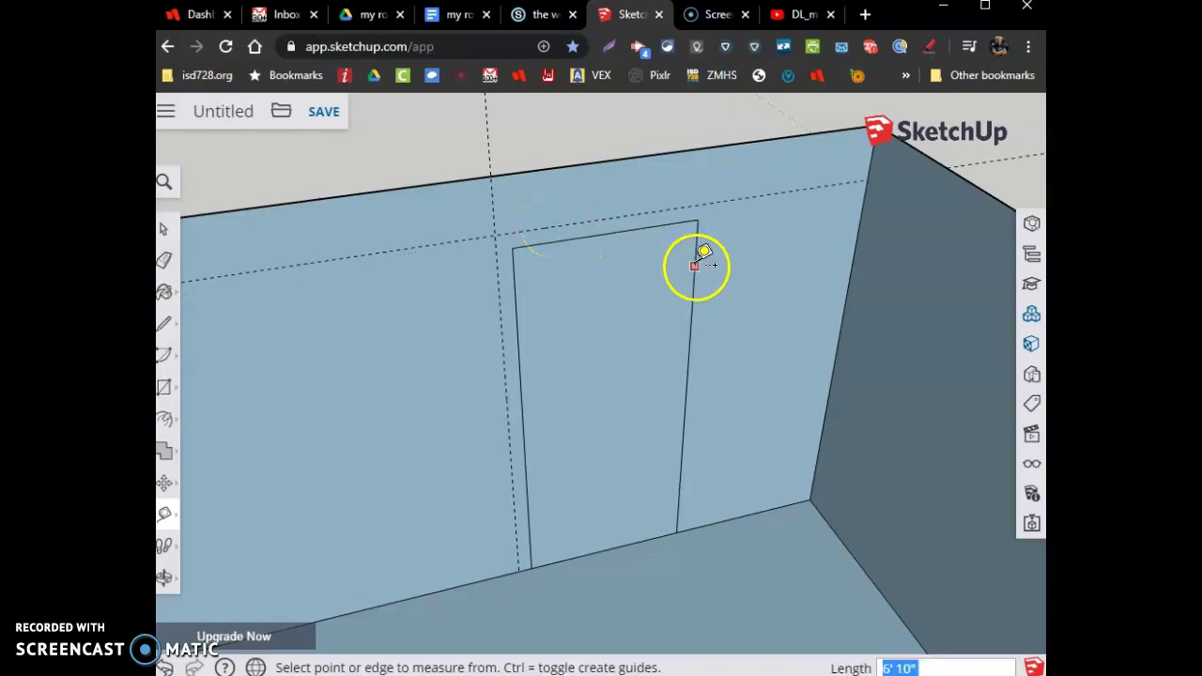
text(3)
key(Return)
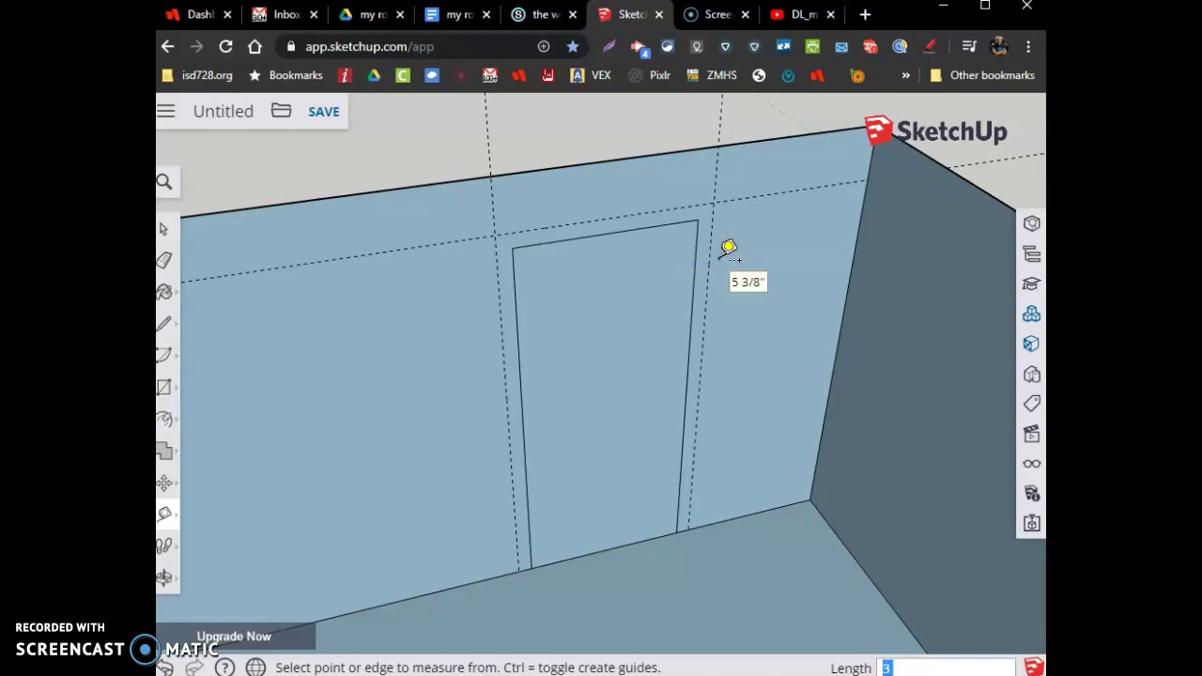
Draw that door's trim up the left guide, across the top, and down to the floor
key(l)
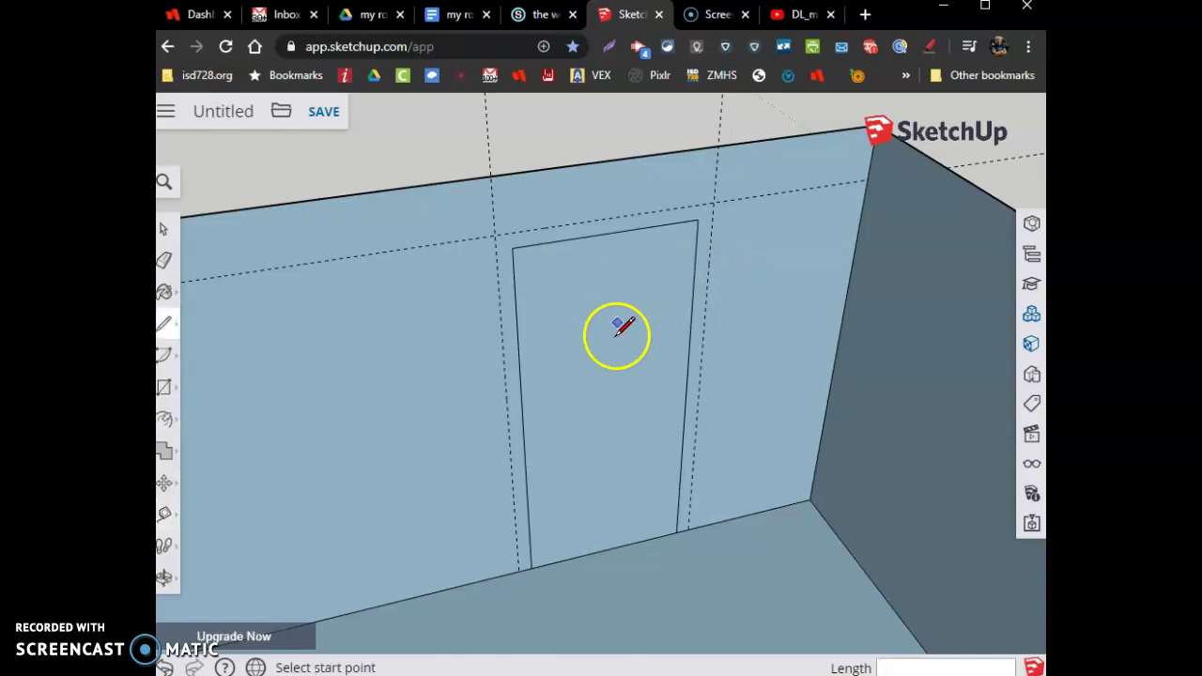
click(518, 570)
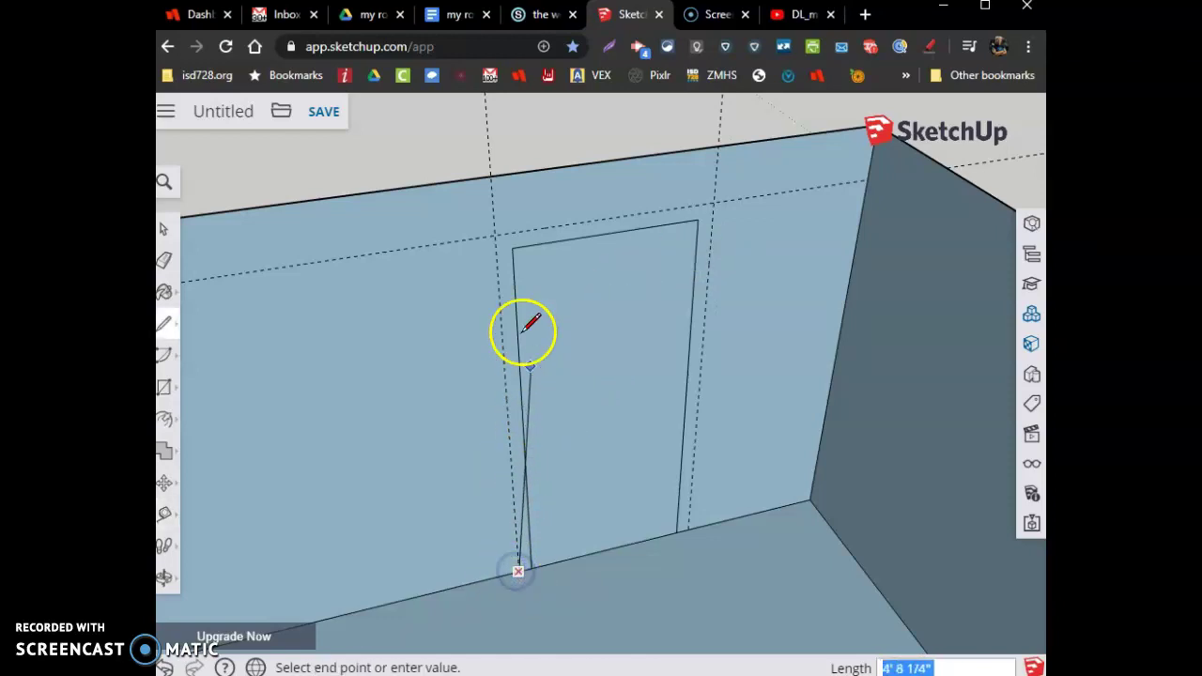
click(495, 237)
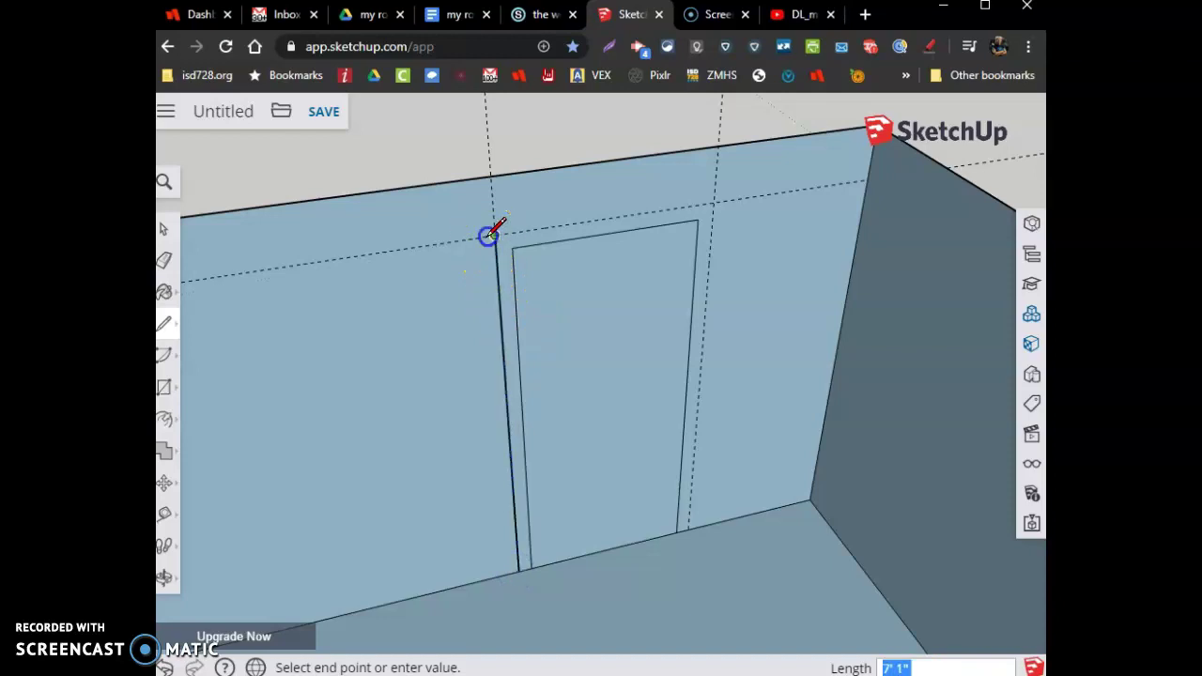
click(713, 203)
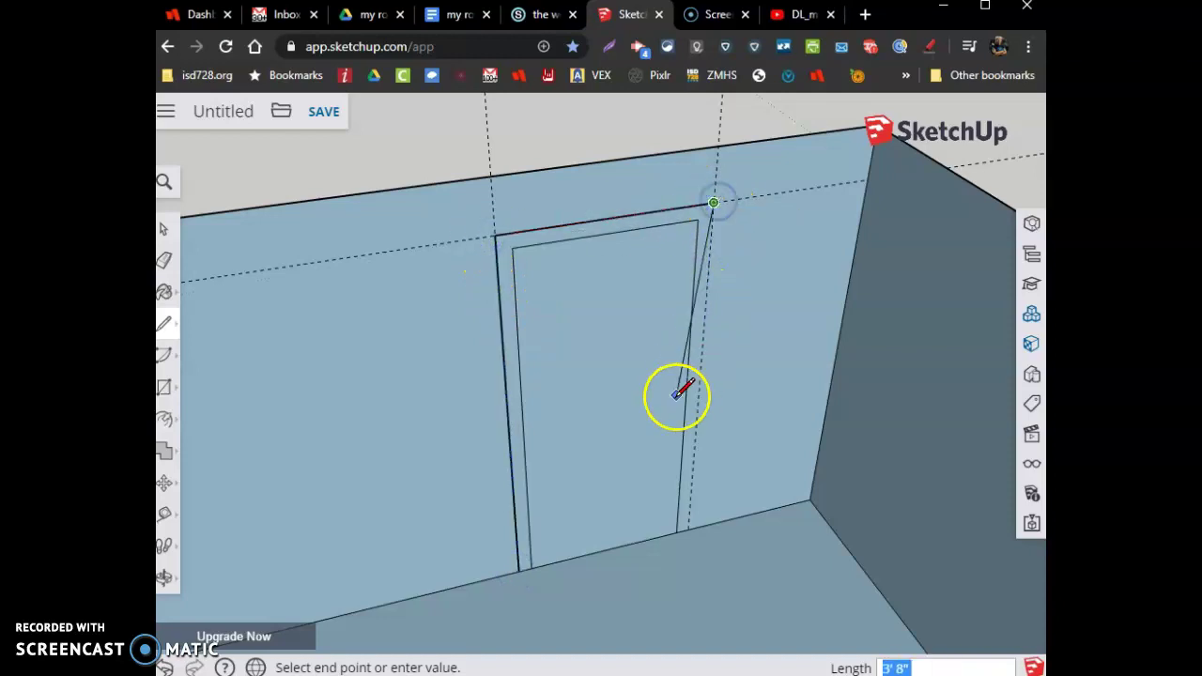
click(689, 517)
scroll(623, 498, down, 5)
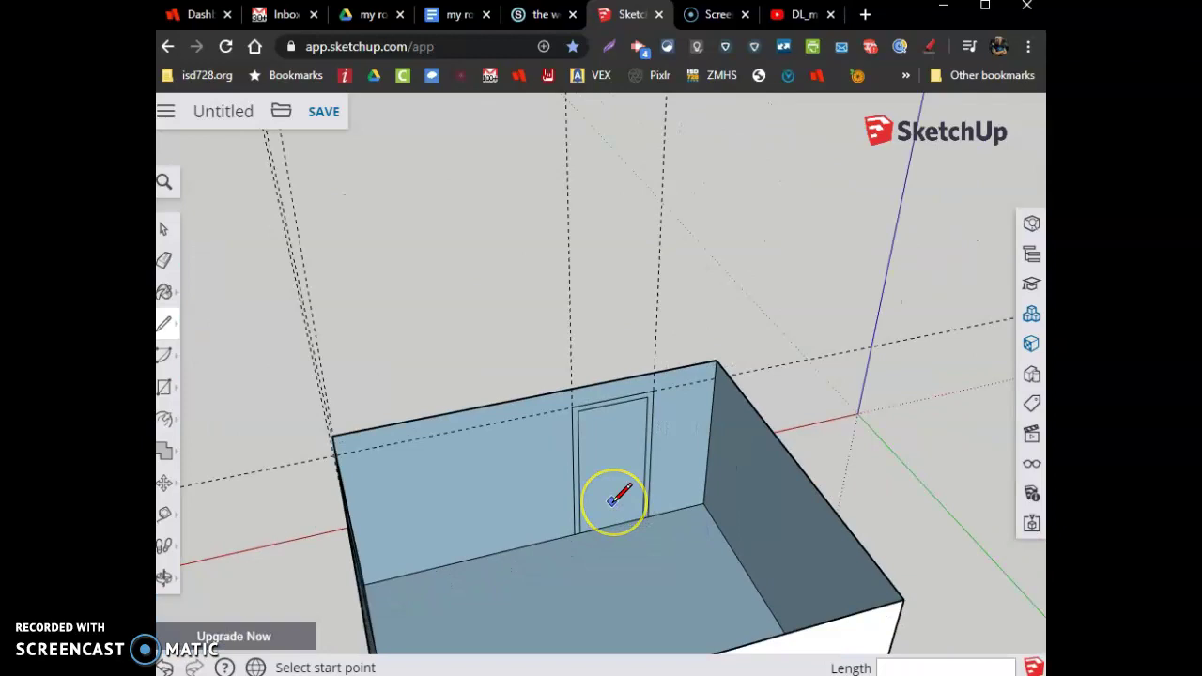
Erase the dashed guide lines around the door trim
key(e)
scroll(524, 369, down, 3)
drag(372, 370, 418, 346)
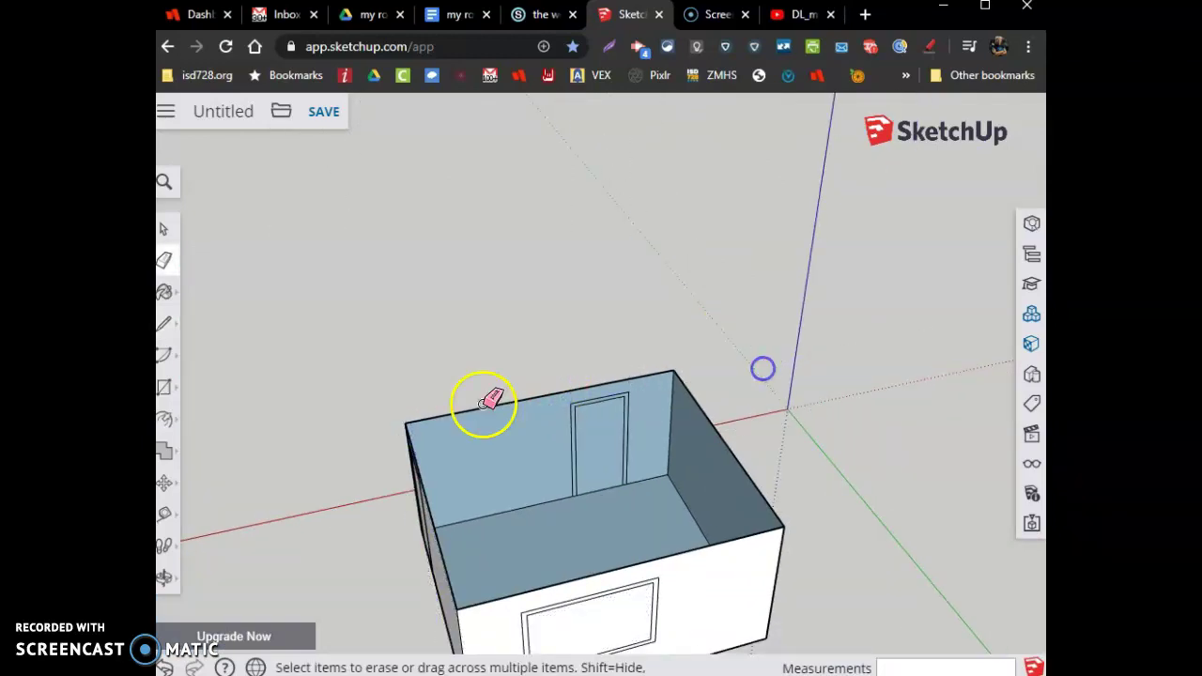
scroll(364, 417, down, 5)
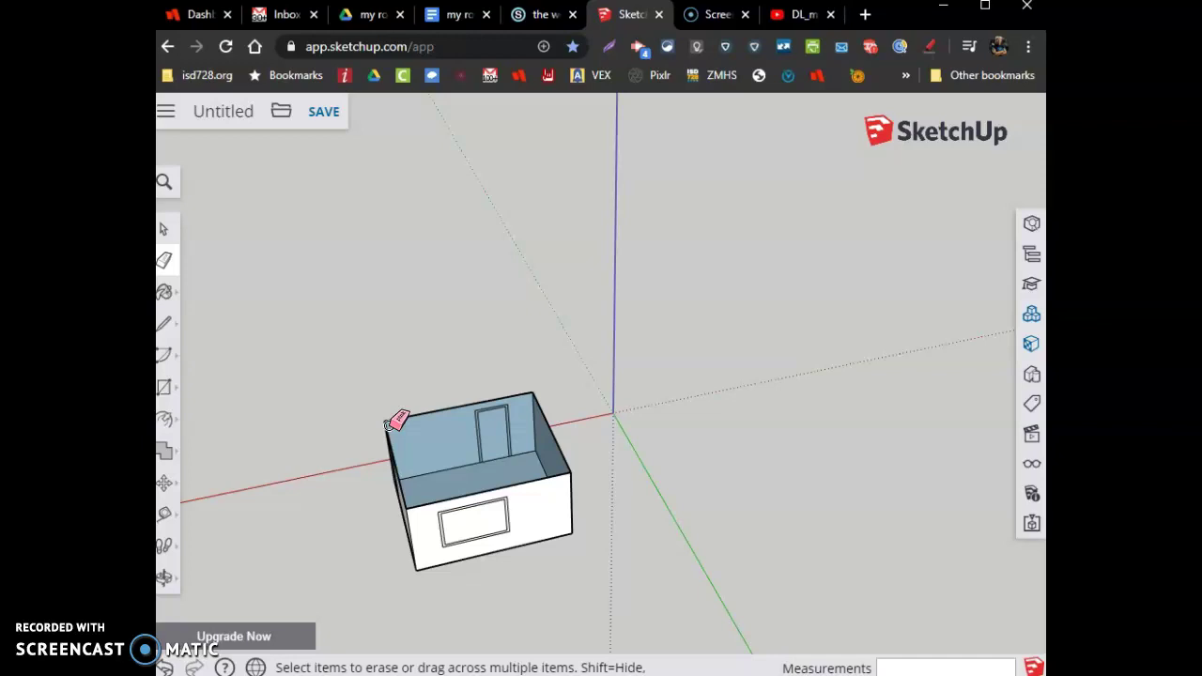
Orbit the view to look down into the room from above
key(o)
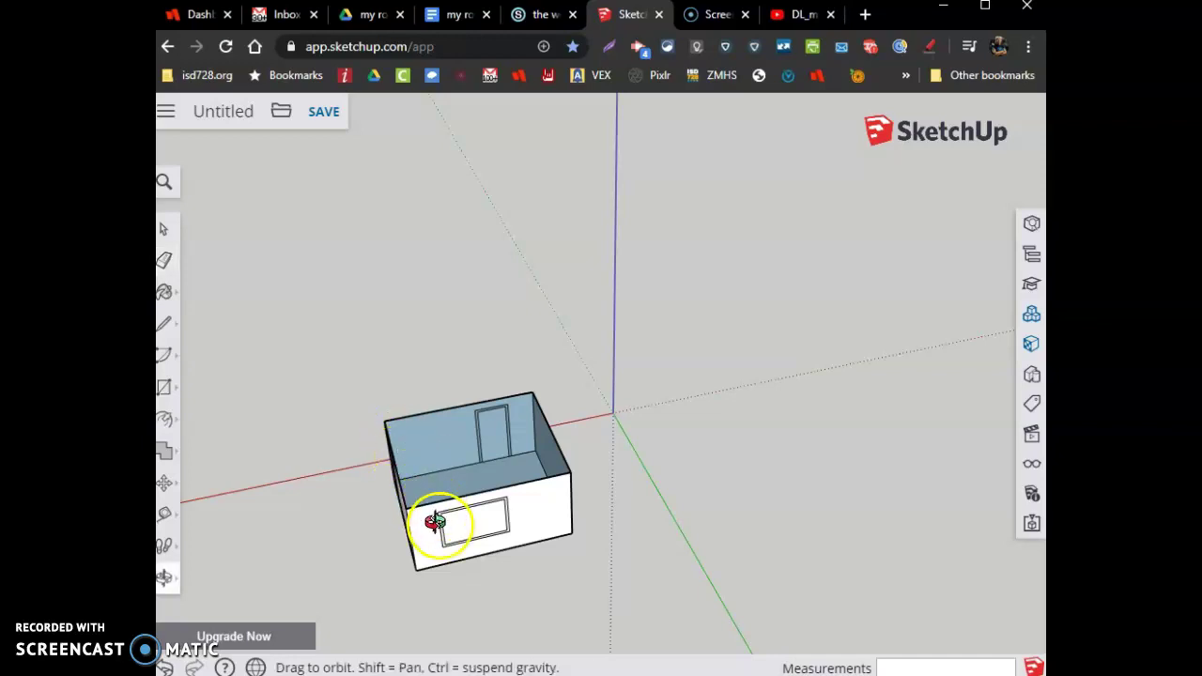
drag(362, 556, 647, 585)
drag(429, 483, 710, 583)
scroll(709, 582, up, 5)
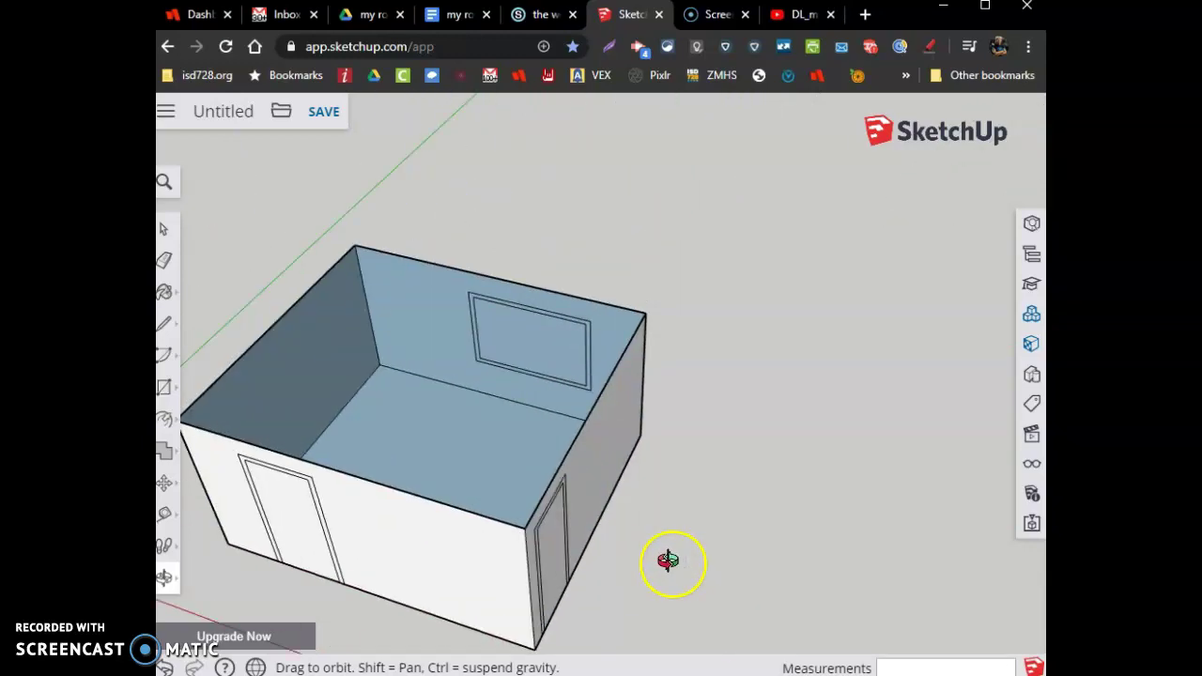
drag(542, 532, 544, 445)
Place a guide 3 inches above the wall's floor edge
click(165, 517)
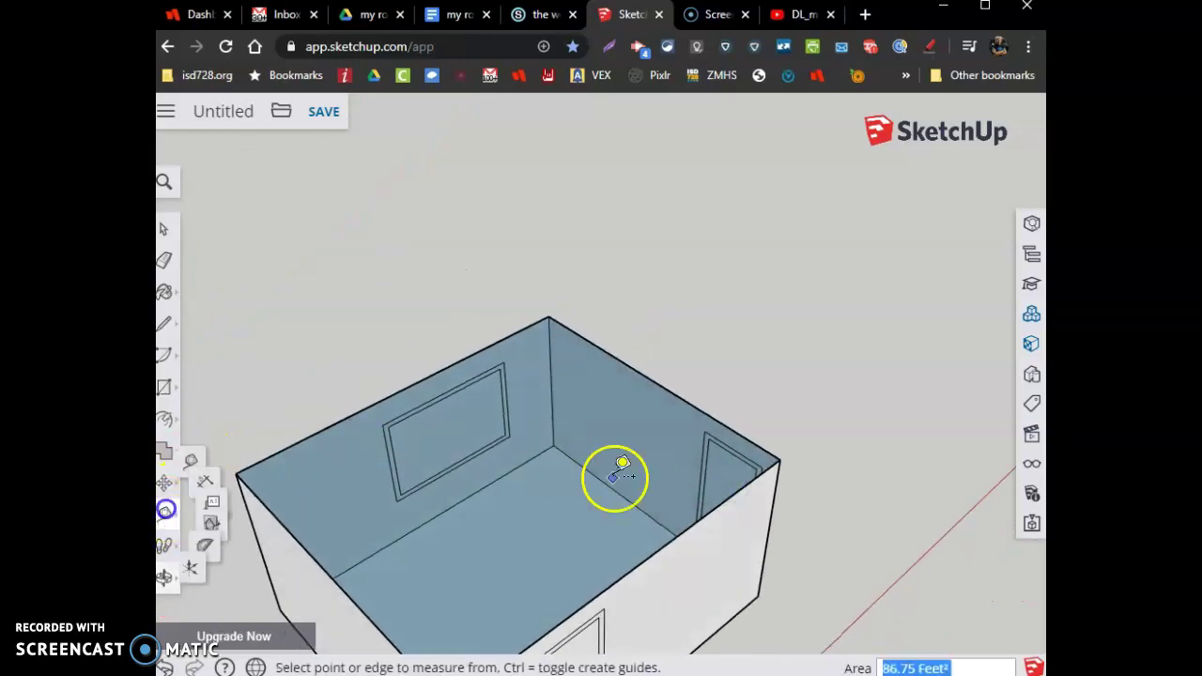
scroll(576, 461, up, 6)
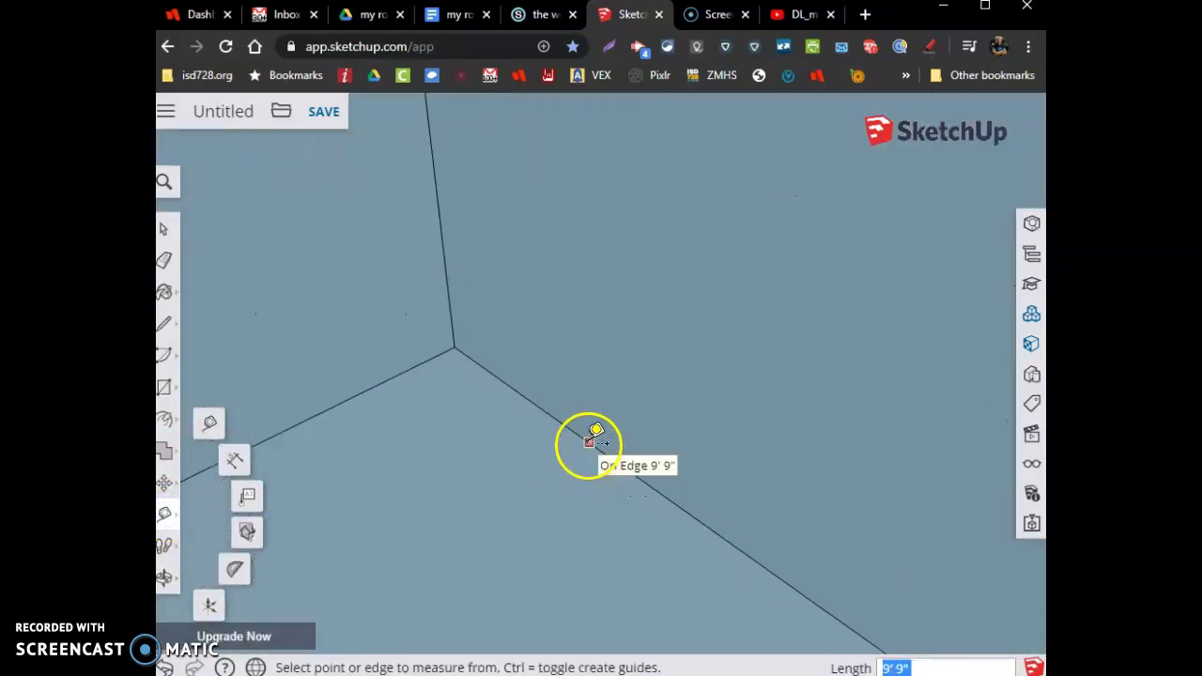
click(589, 442)
text(3)
key(Return)
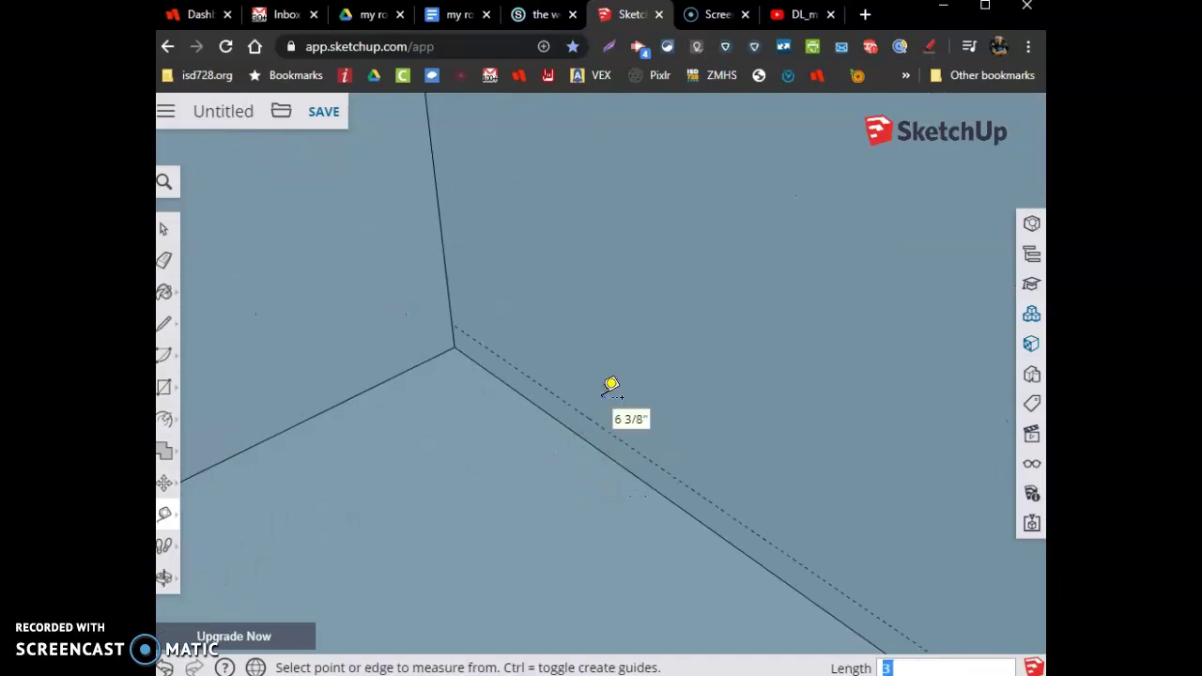
Start a baseboard line at the wall corner, then orbit to bring the side wall into view
key(l)
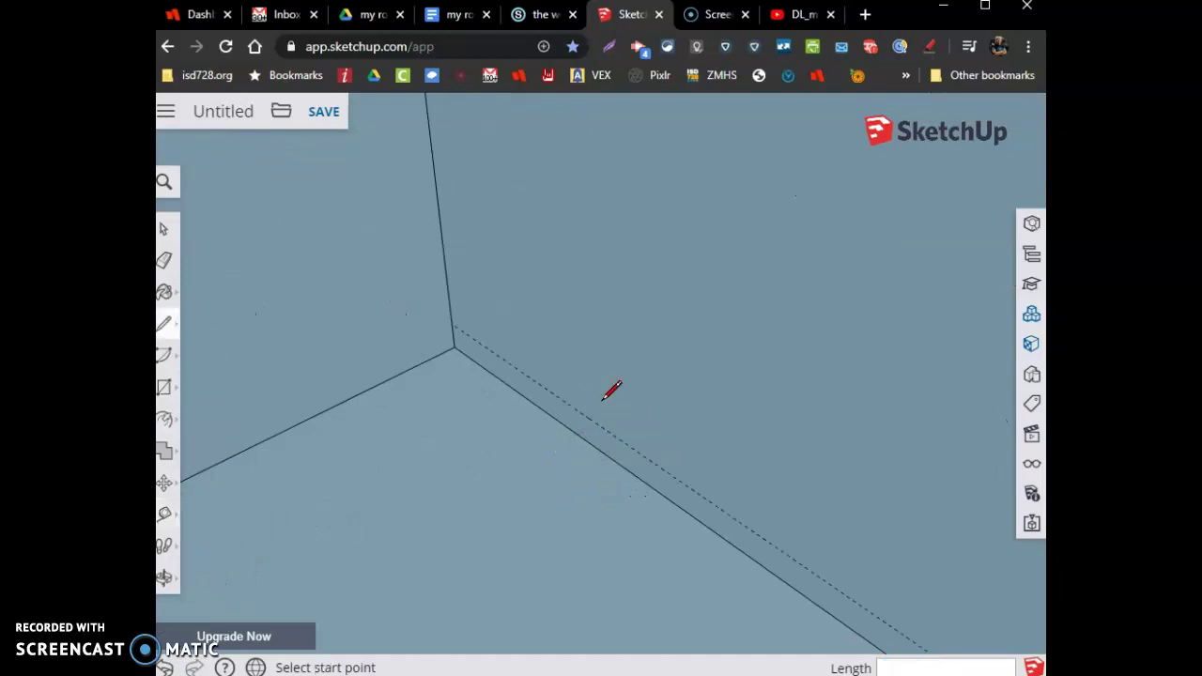
click(452, 323)
scroll(452, 323, down, 5)
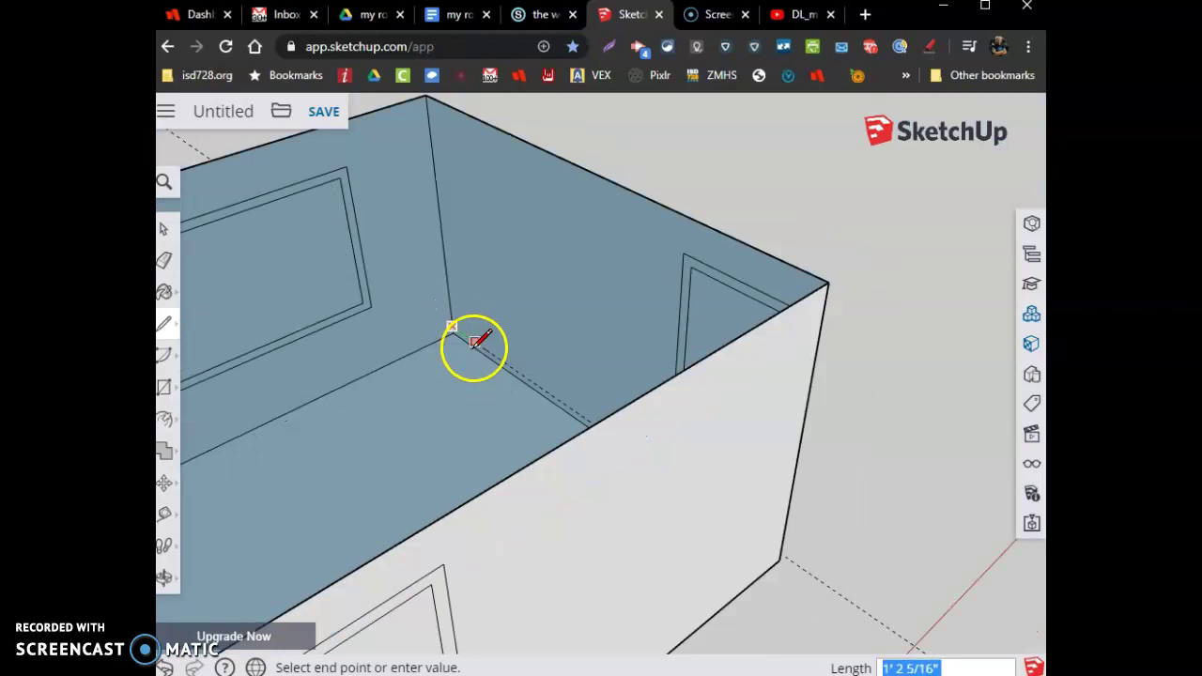
key(o)
drag(477, 392, 646, 416)
key(space)
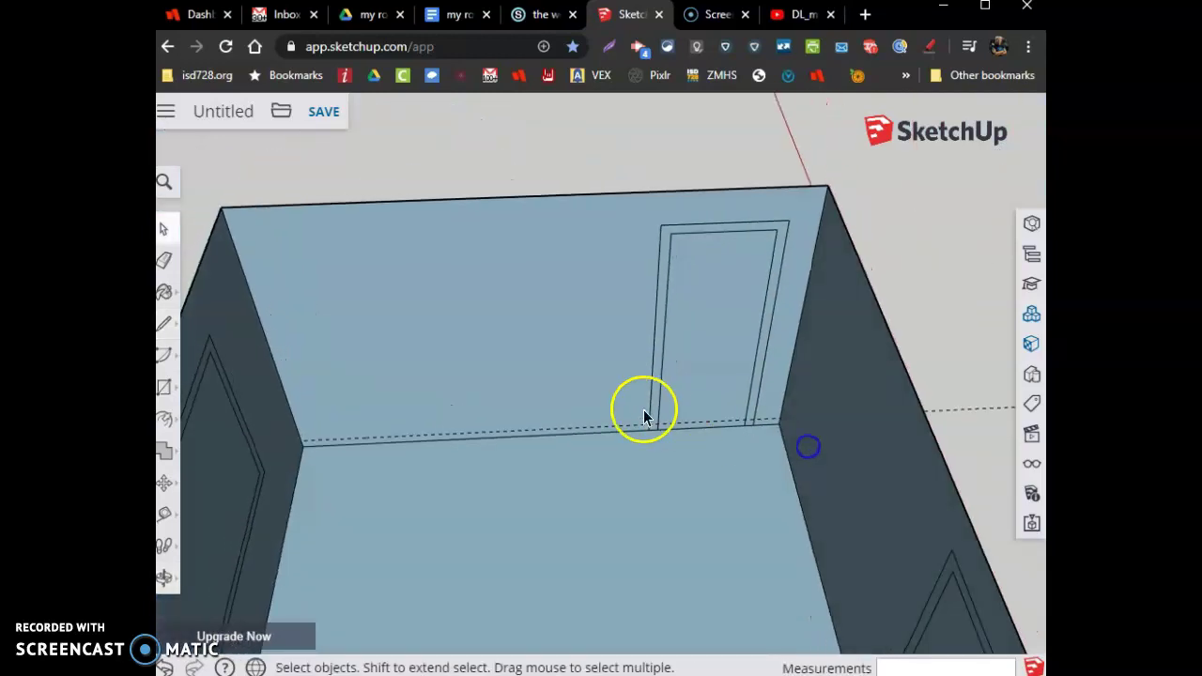
key(l)
scroll(613, 430, up, 5)
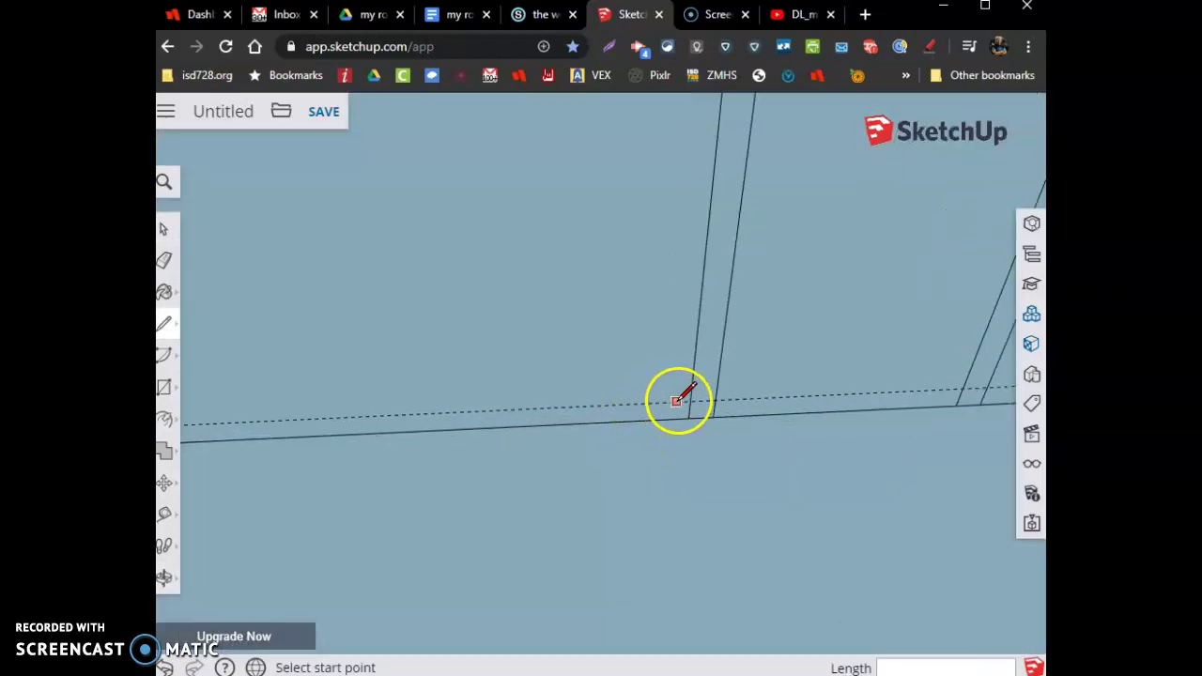
key(o)
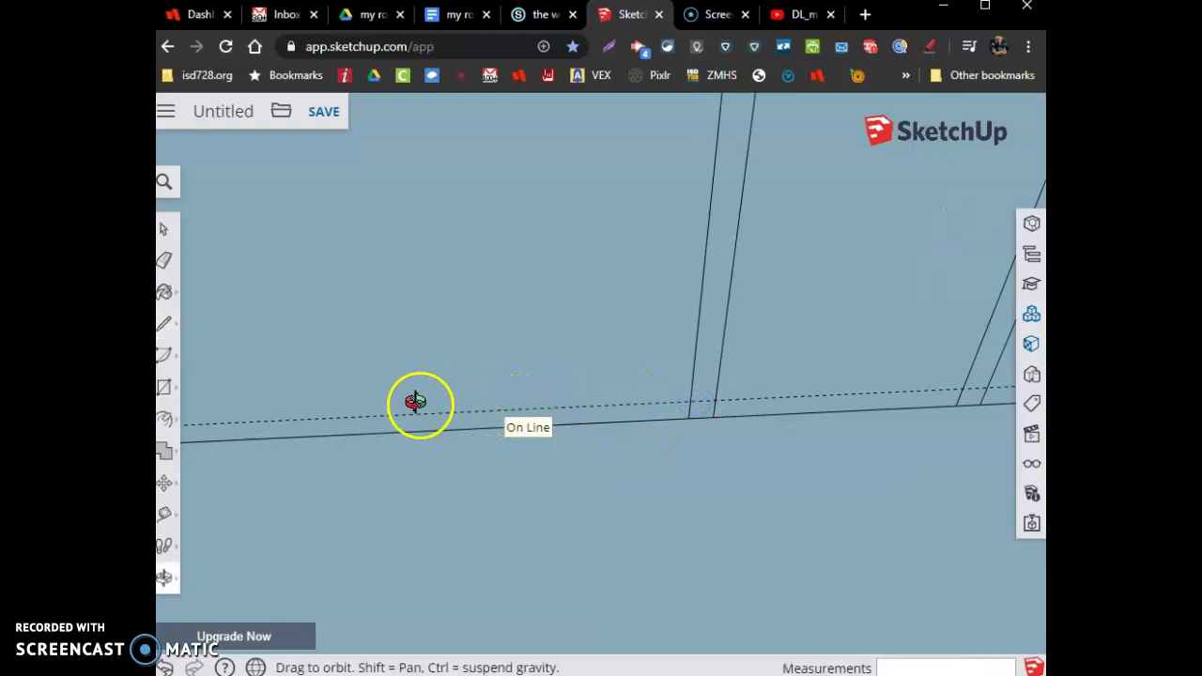
drag(416, 402, 309, 344)
scroll(309, 344, up, 5)
key(l)
Draw the baseboard line along the 3-inch guide to the wall corner
click(472, 416)
scroll(441, 399, down, 2)
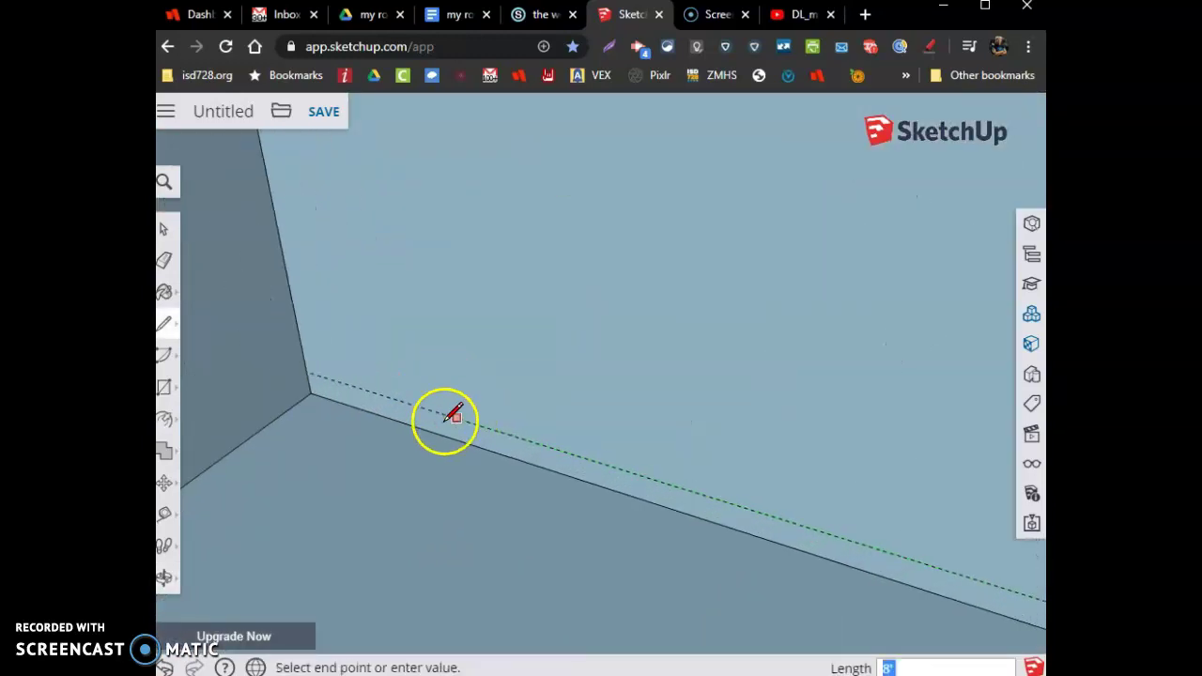
click(292, 366)
click(292, 366)
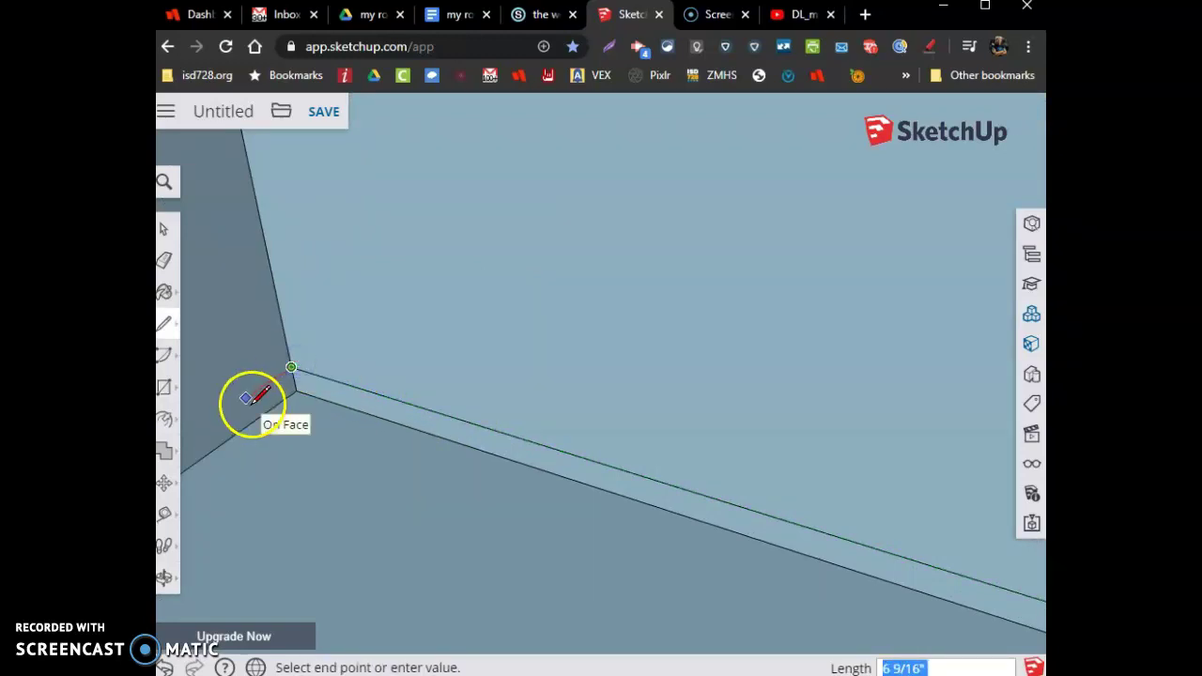
middle_drag(251, 397, 317, 333)
scroll(303, 394, down, 8)
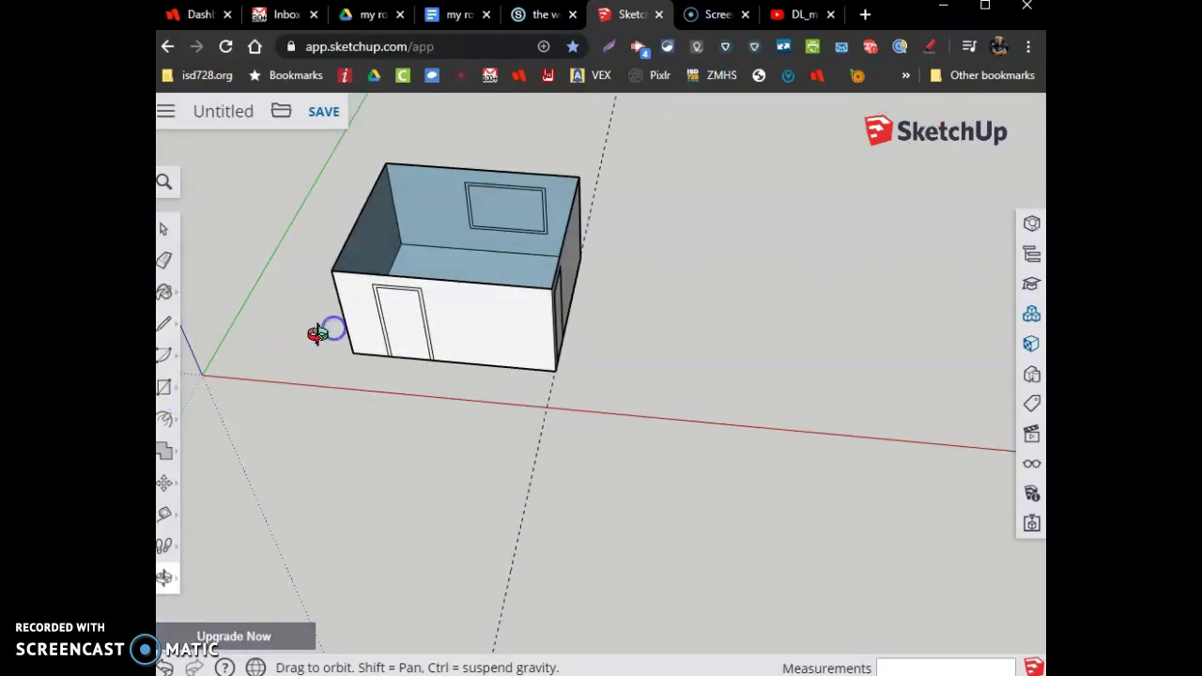
Extend the baseboard line along the back wall and end it at the wall edge
scroll(408, 194, up, 6)
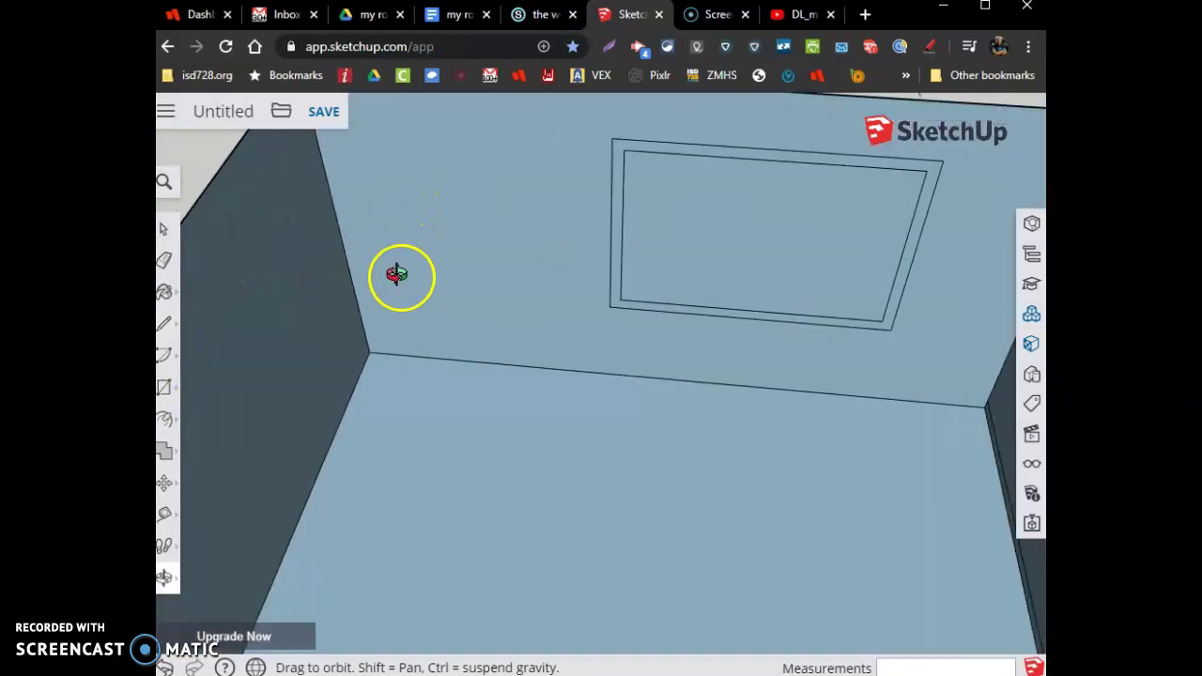
middle_drag(420, 317, 421, 321)
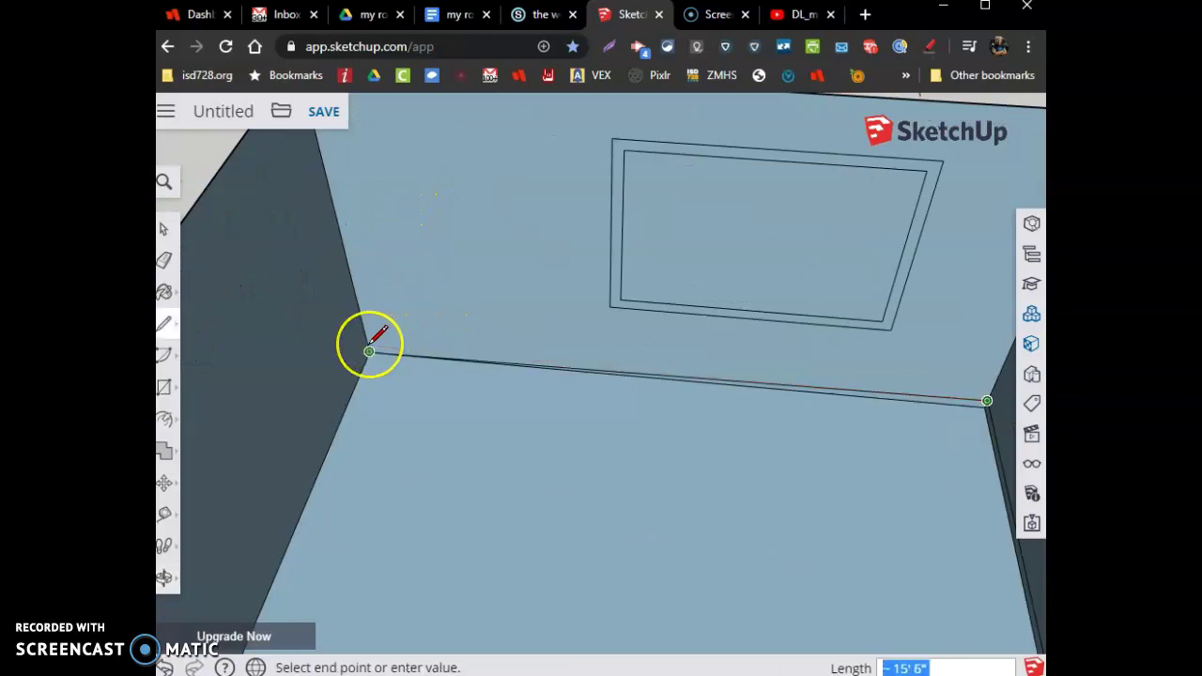
scroll(378, 335, up, 2)
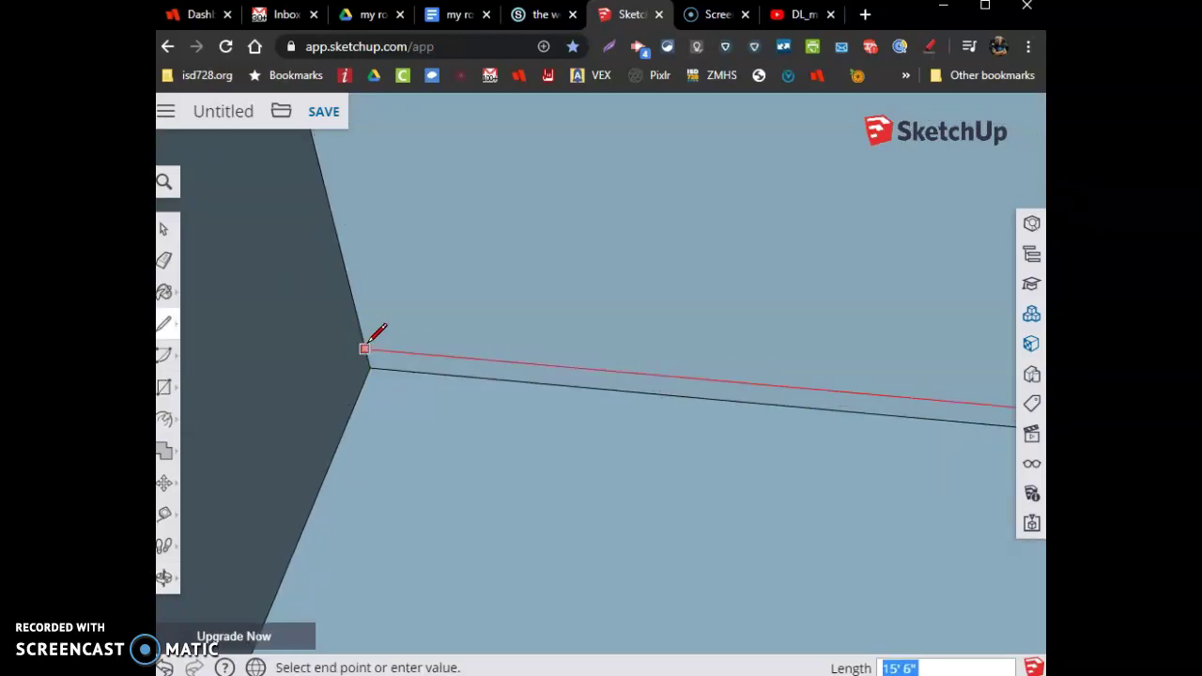
click(371, 344)
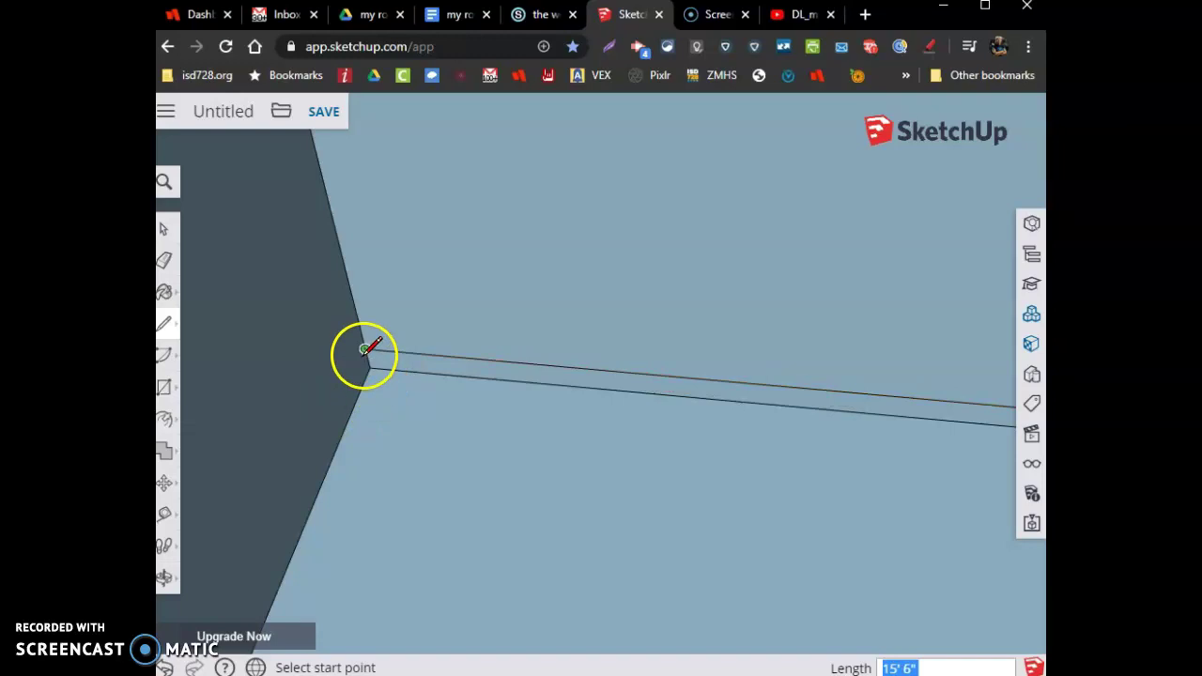
Draw the next baseboard line to the wall edge and finish the line down the wall corner
scroll(432, 346, down, 5)
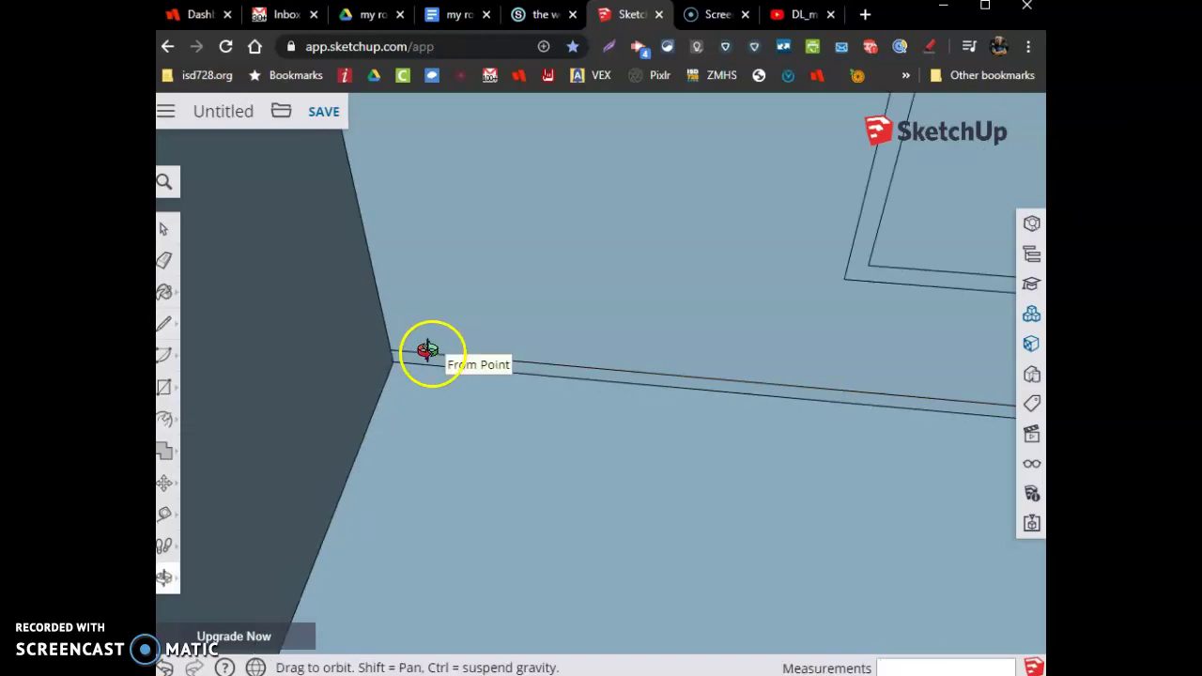
middle_drag(429, 348, 337, 344)
scroll(357, 333, up, 6)
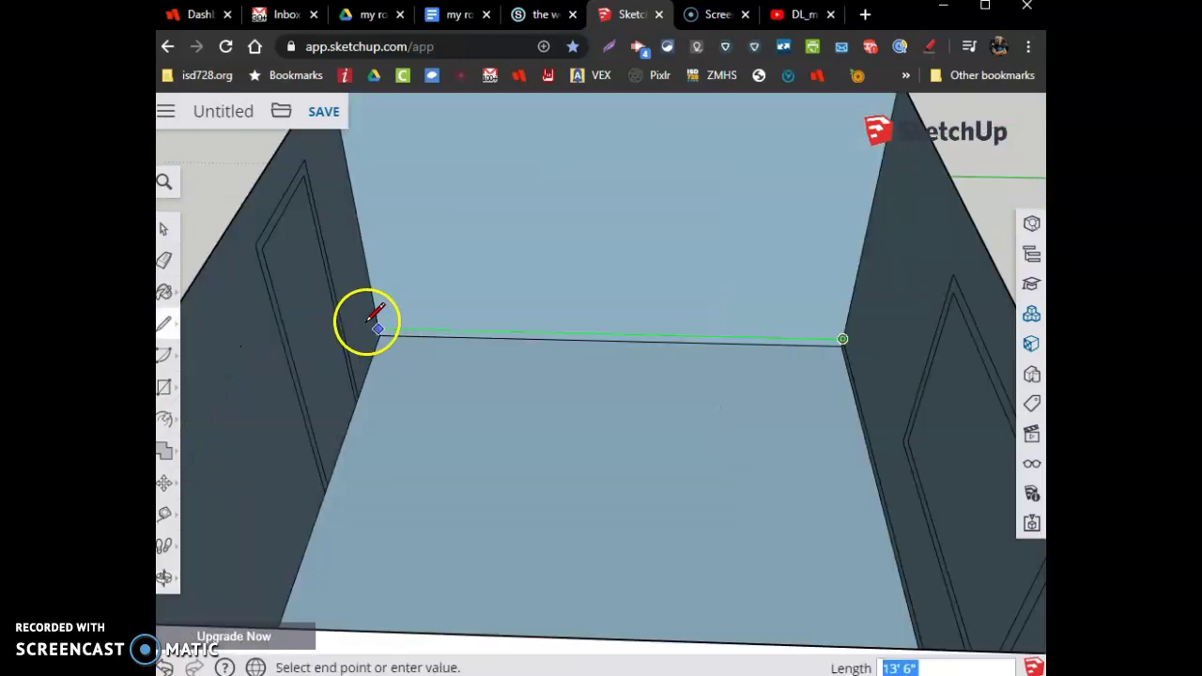
click(399, 349)
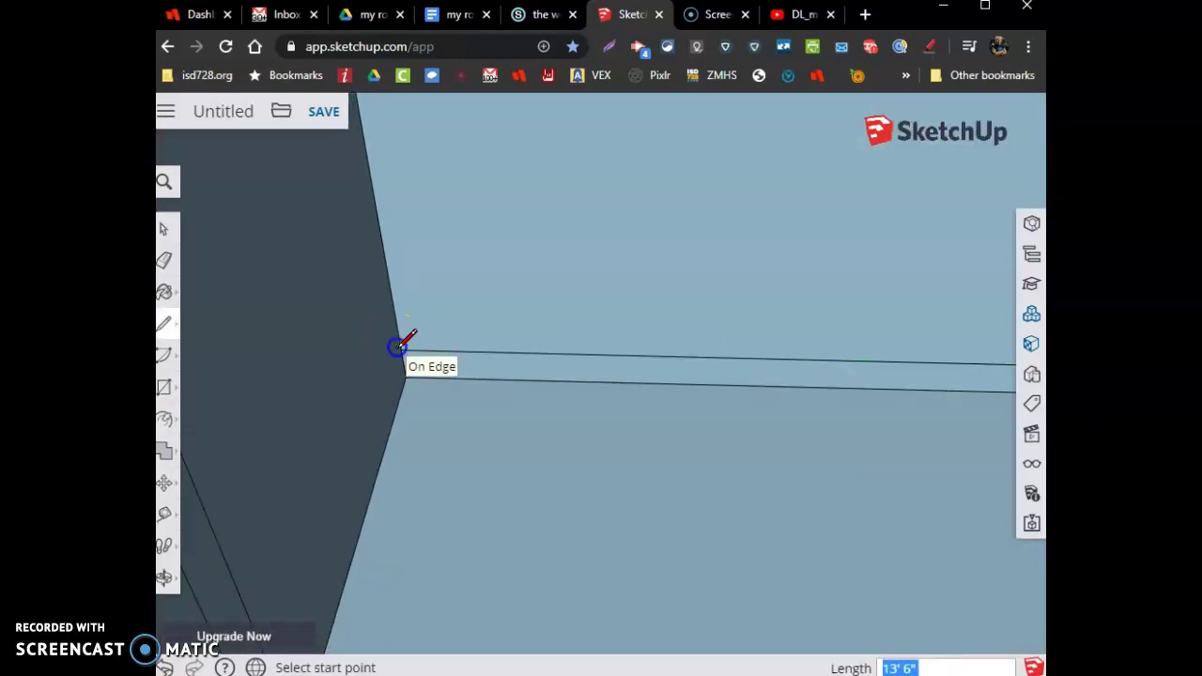
scroll(376, 389, down, 3)
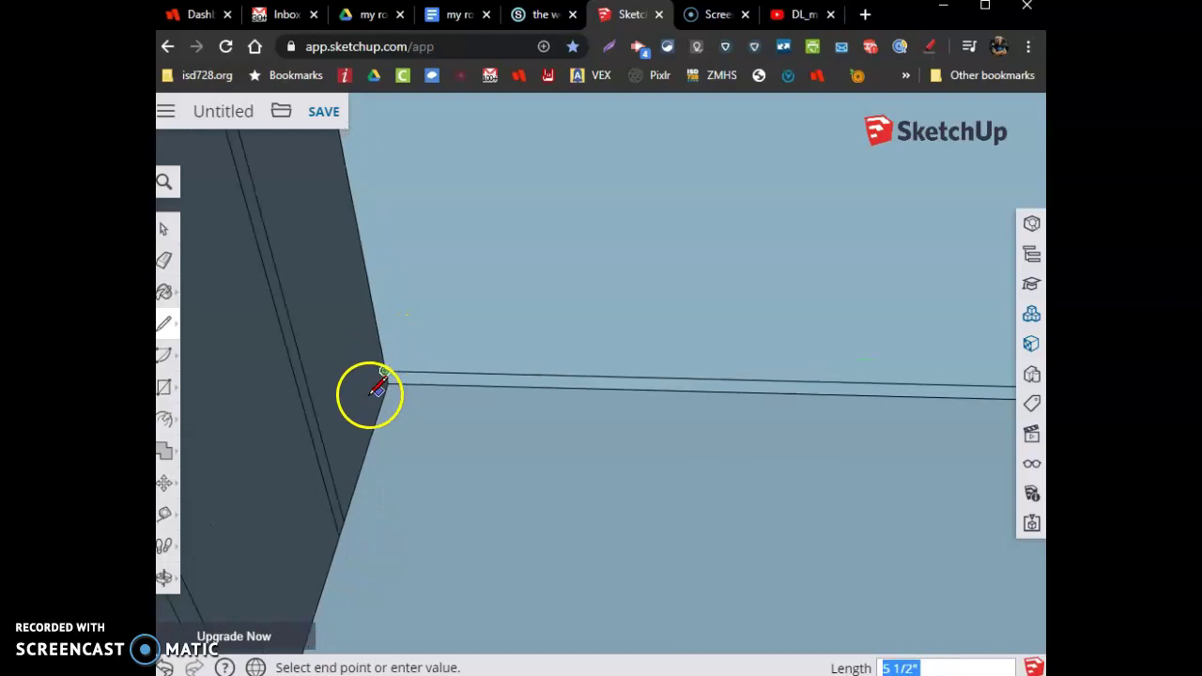
scroll(343, 516, up, 2)
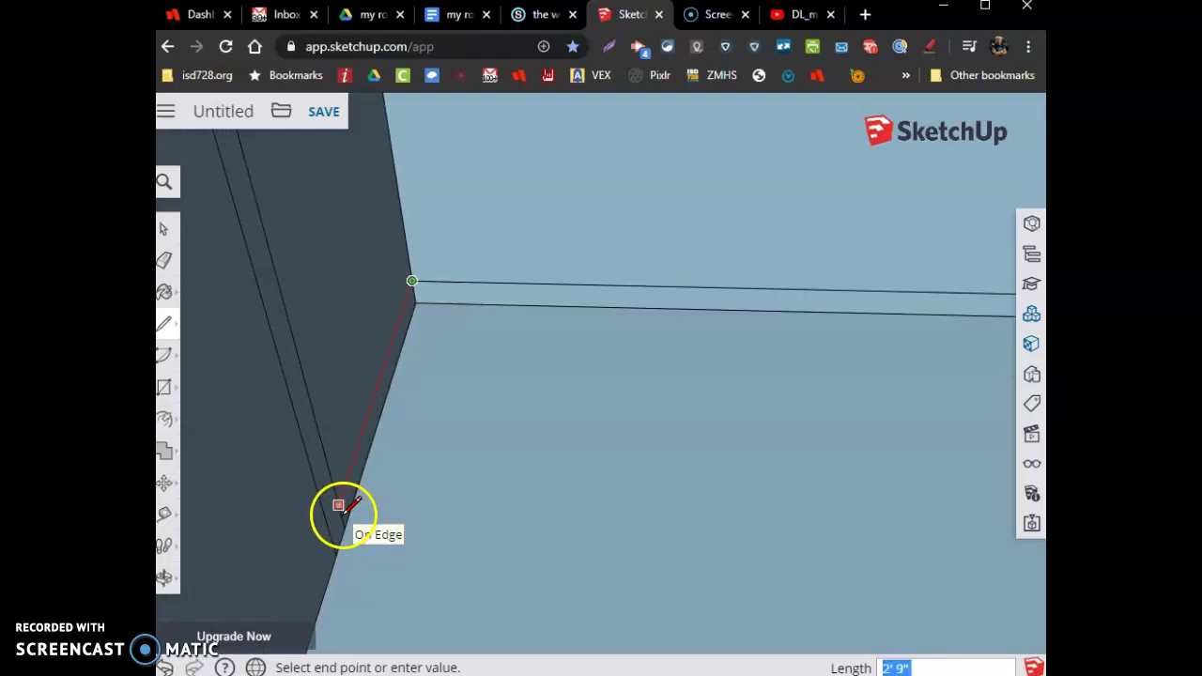
click(339, 506)
scroll(404, 493, down, 5)
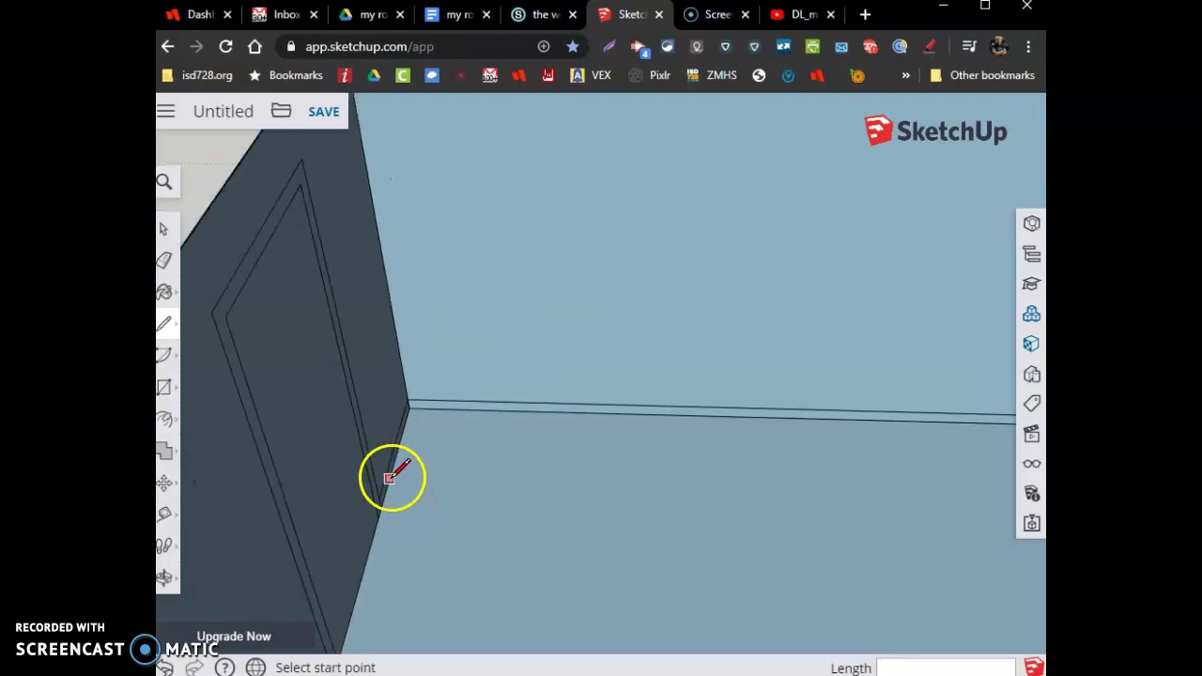
scroll(393, 455, down, 2)
middle_drag(413, 462, 282, 486)
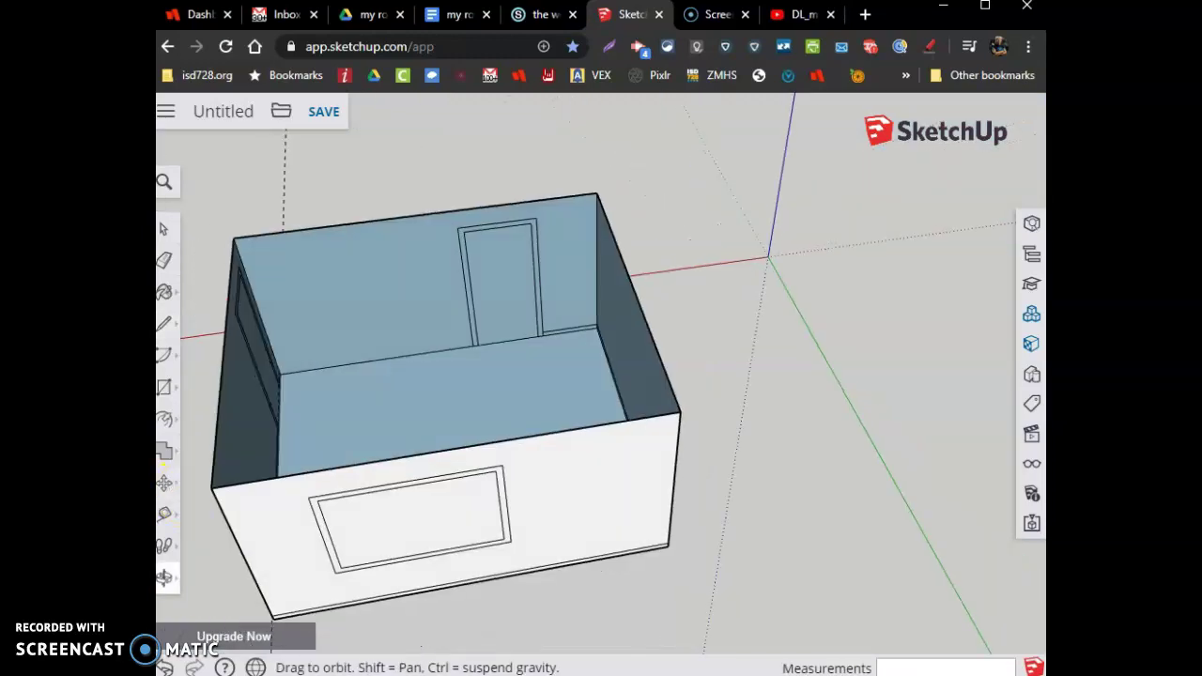
Draw a short line from the inner wall corner endpoint
middle_drag(451, 407, 303, 335)
scroll(431, 295, up, 6)
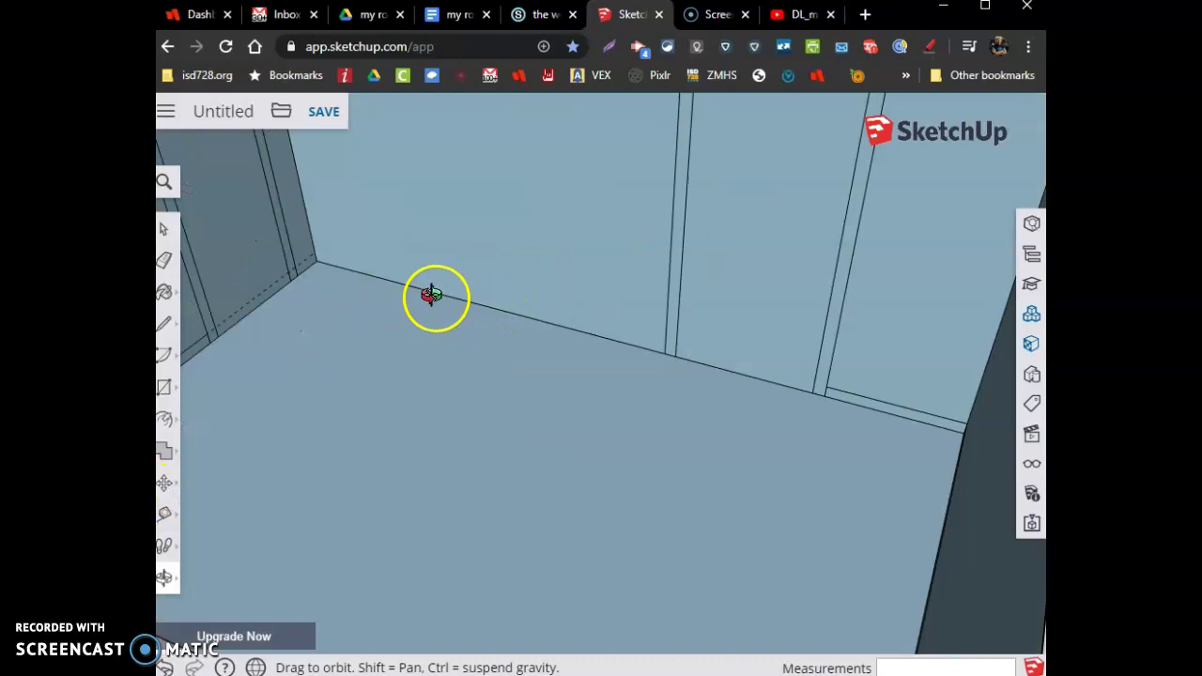
scroll(431, 295, up, 2)
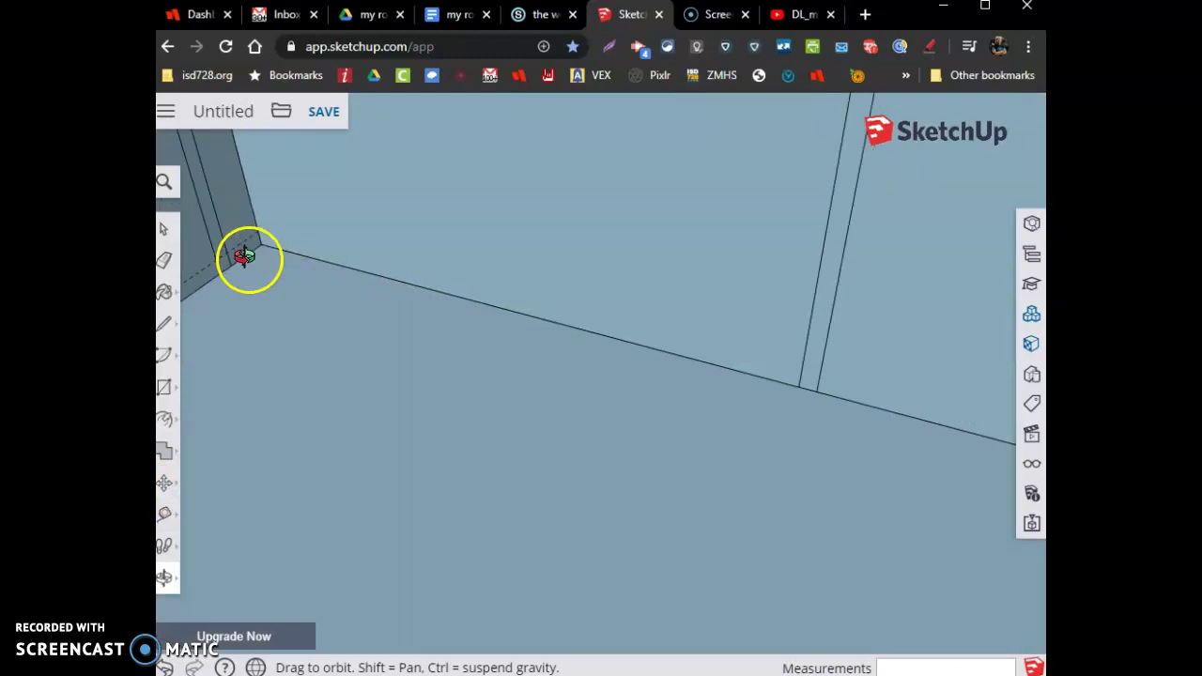
key(l)
scroll(242, 246, up, 3)
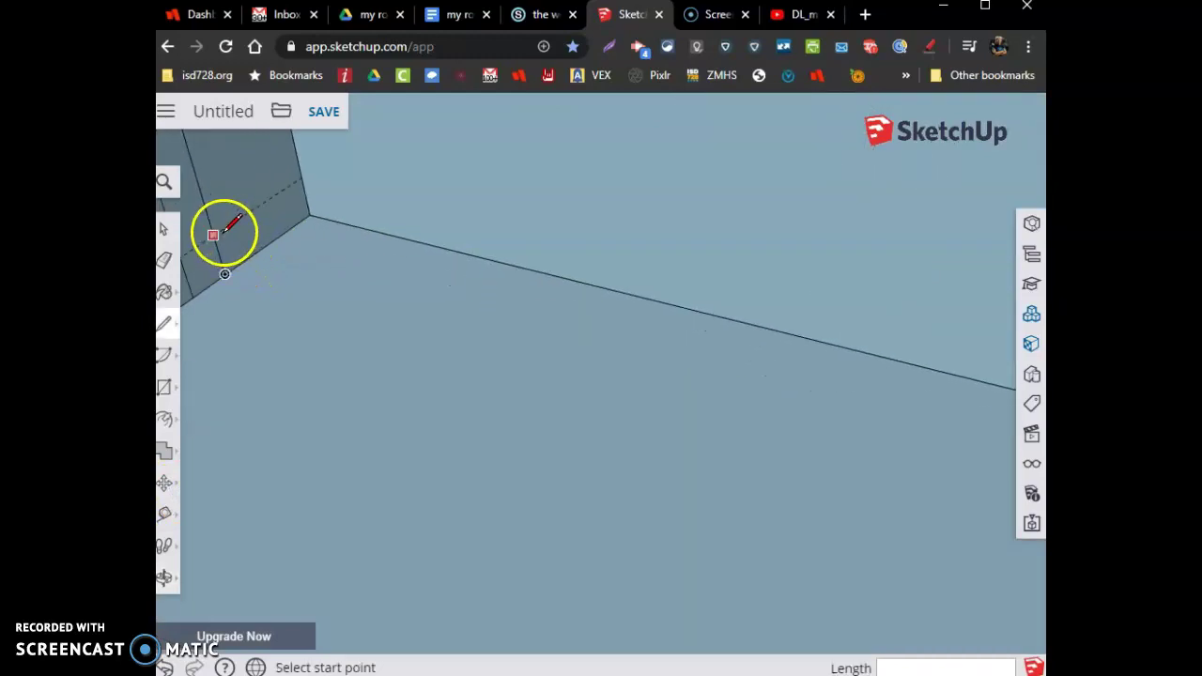
click(215, 233)
click(306, 177)
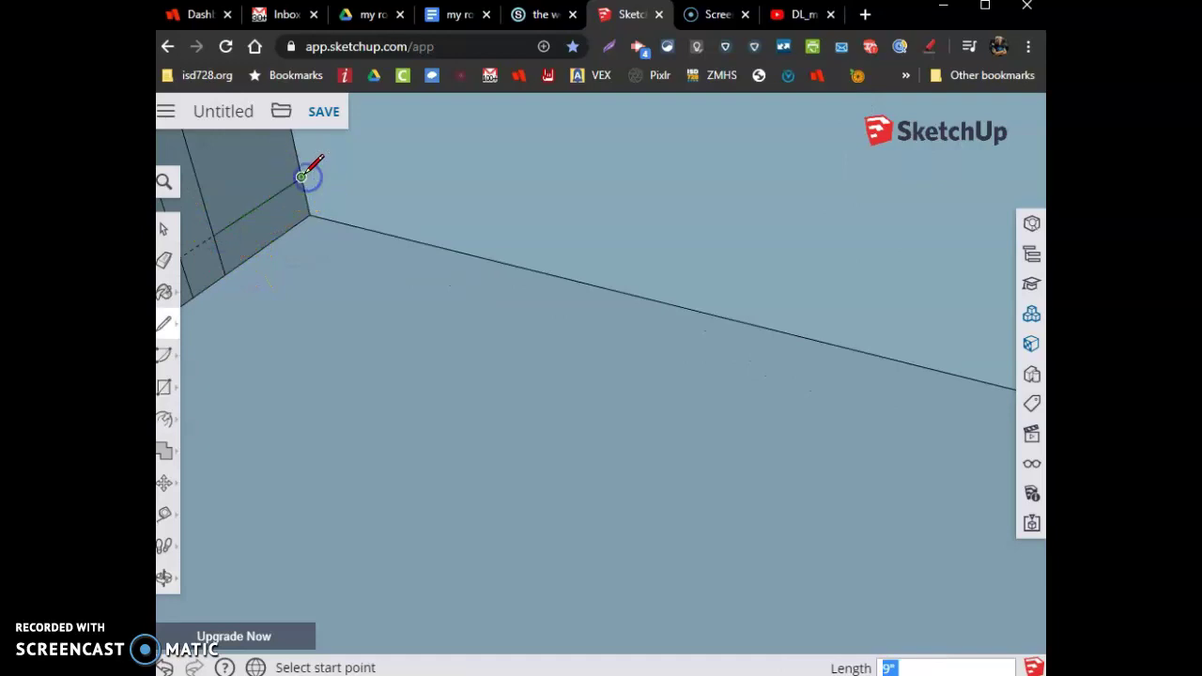
Run a baseboard line along the back wall from the inner corner to the door trim
click(308, 178)
middle_drag(443, 215, 704, 246)
scroll(724, 250, down, 5)
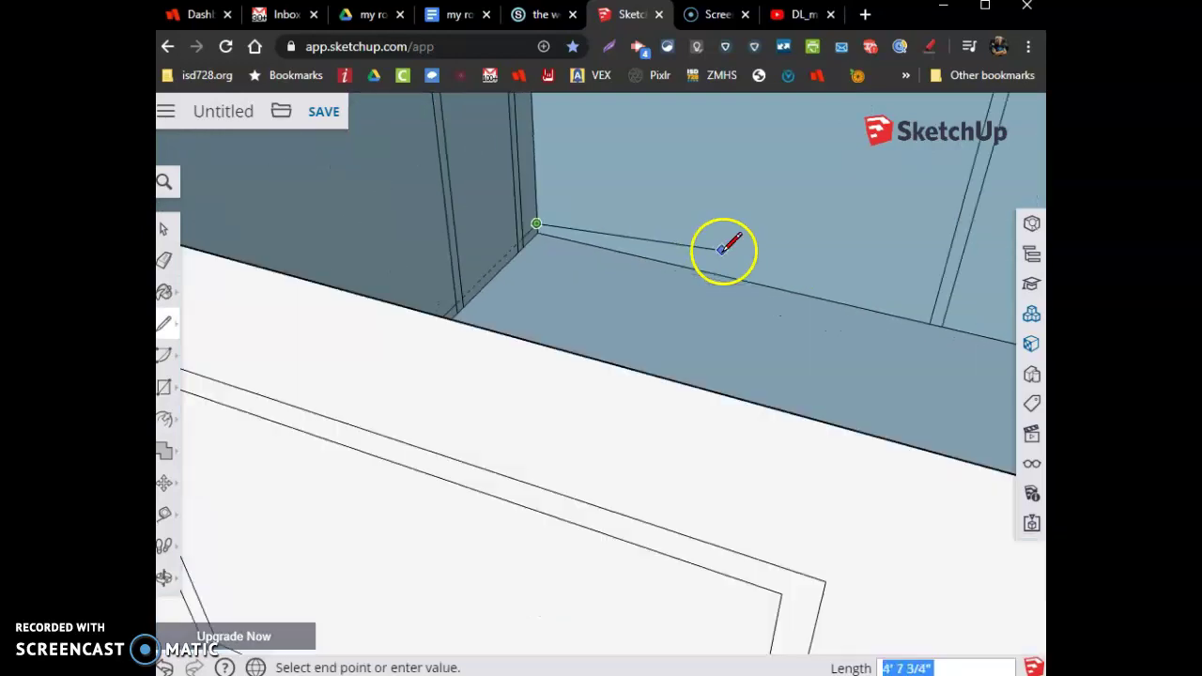
scroll(845, 289, up, 5)
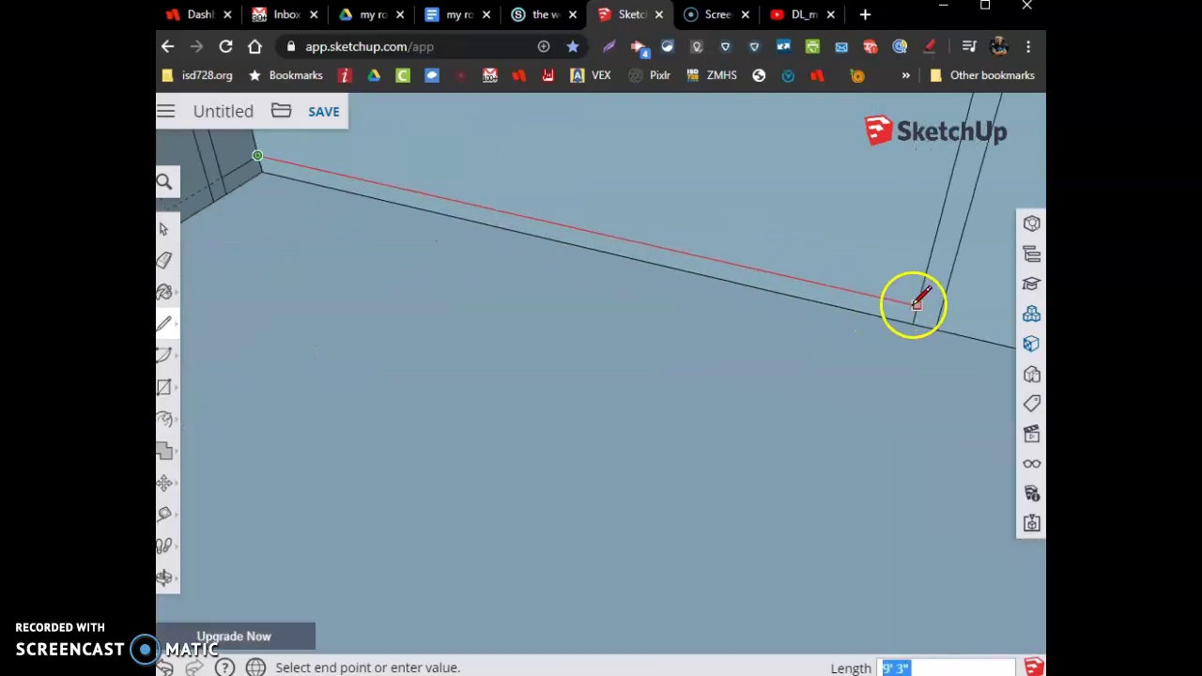
click(909, 302)
scroll(901, 312, down, 5)
key(space)
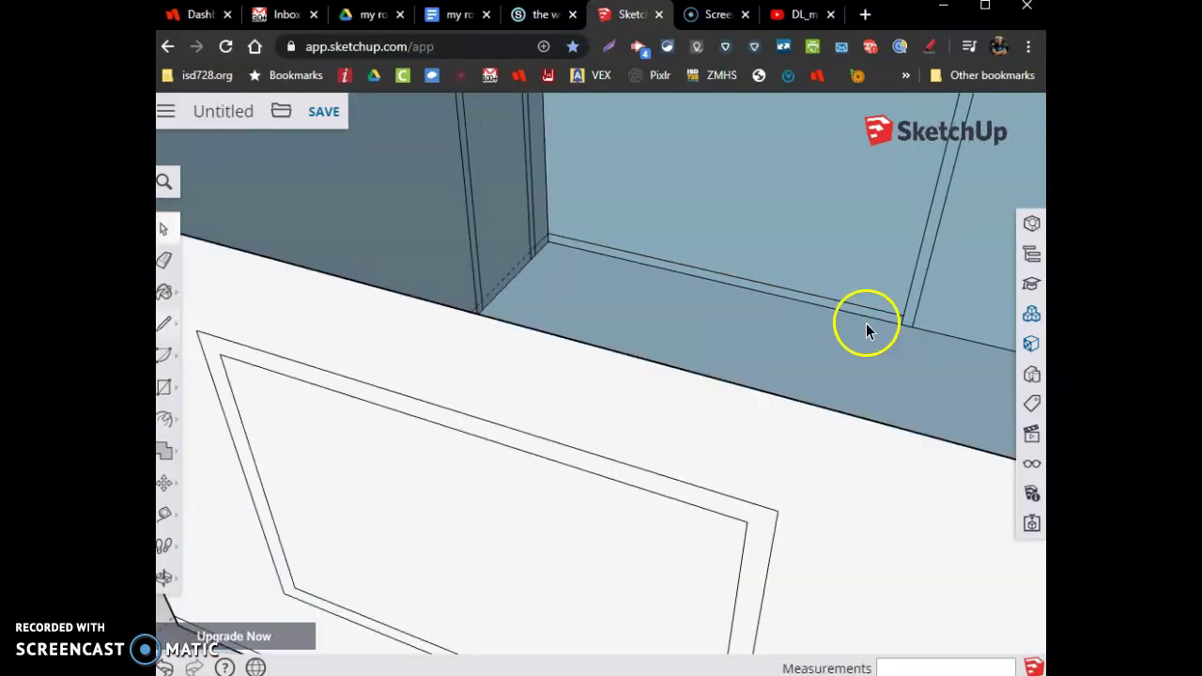
scroll(753, 310, down, 3)
key(e)
scroll(704, 269, up, 5)
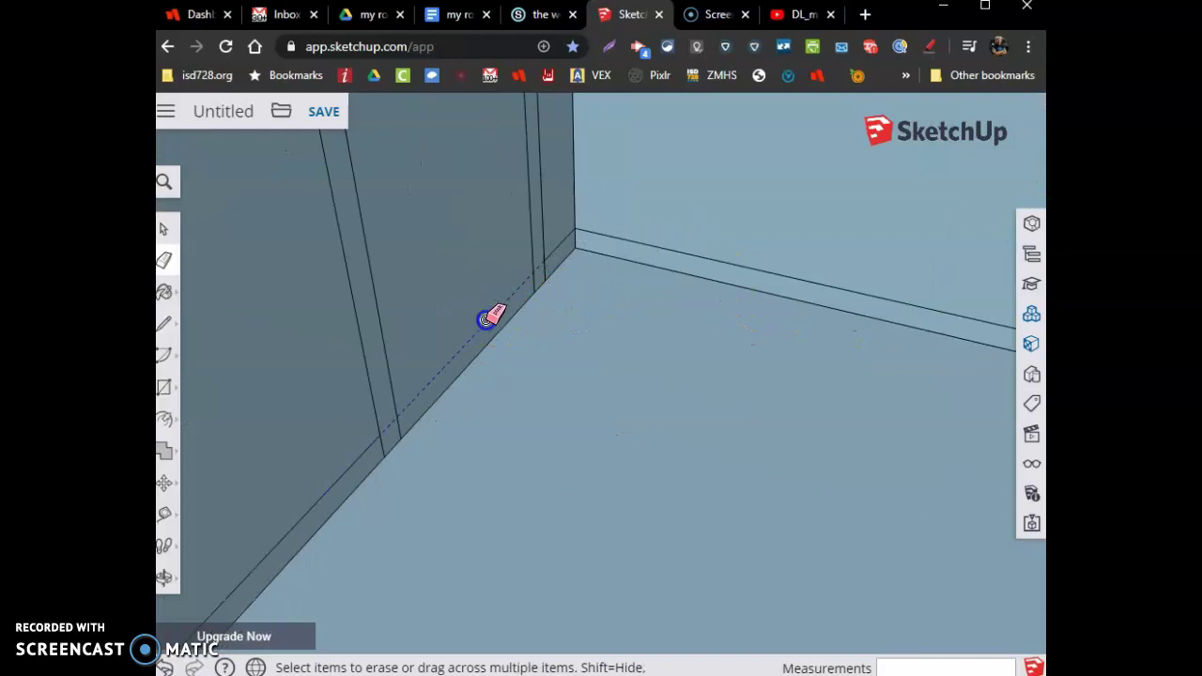
scroll(484, 318, down, 4)
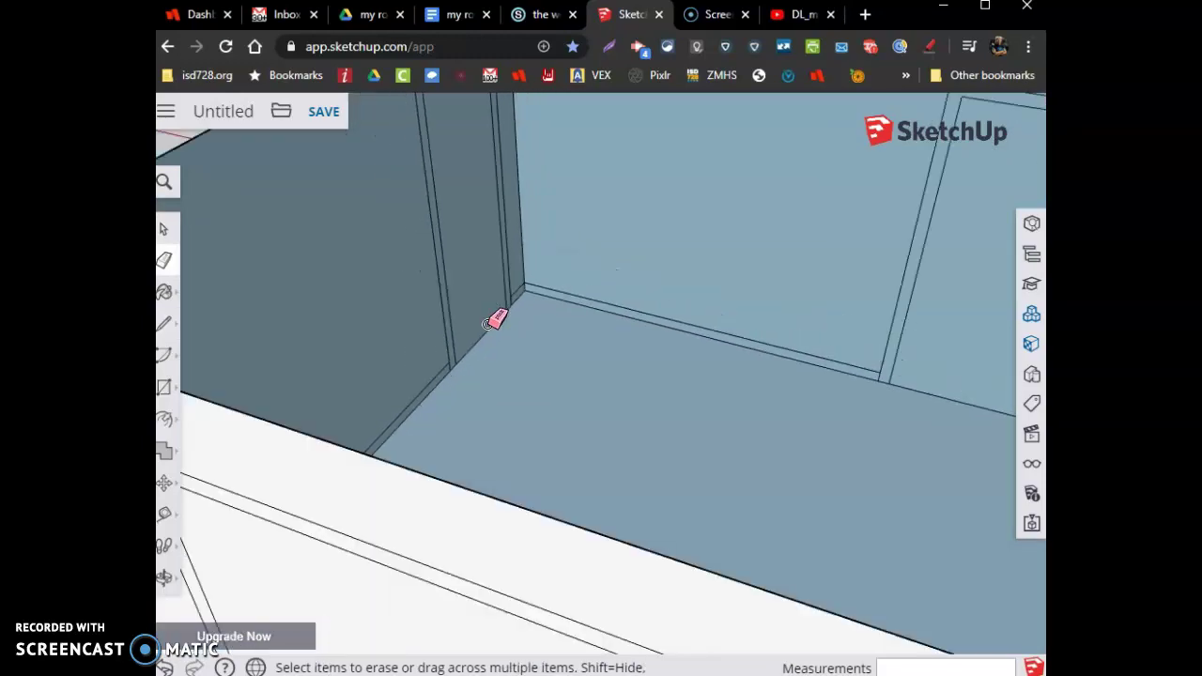
key(o)
drag(482, 320, 367, 373)
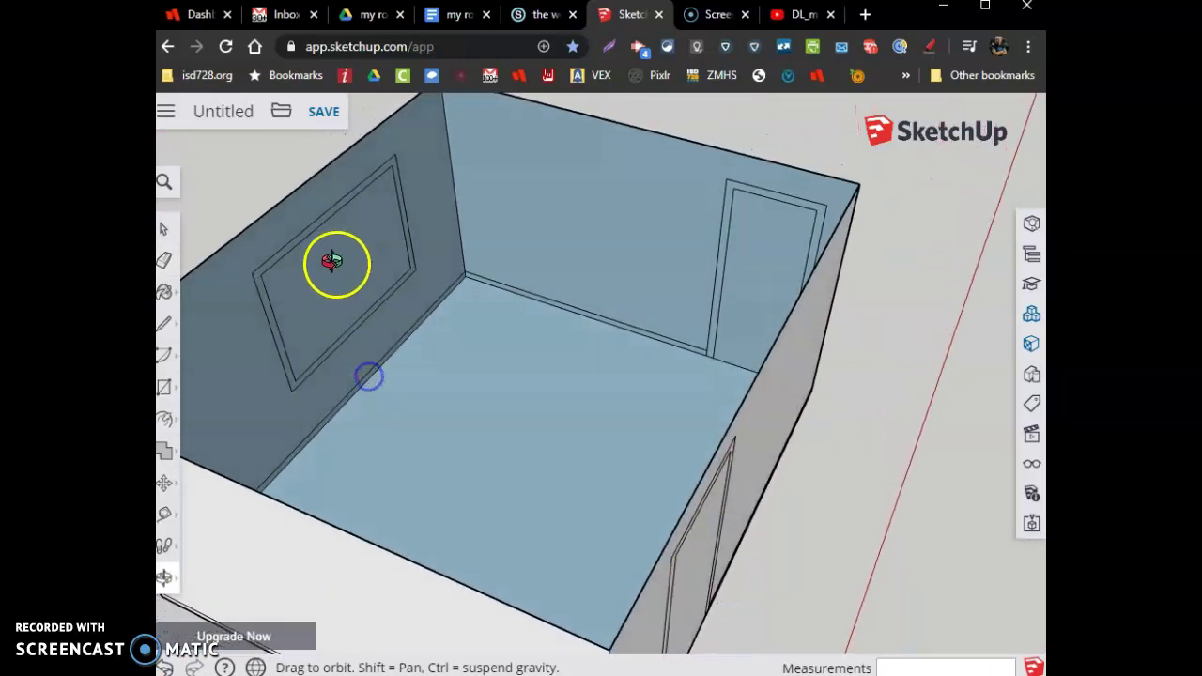
drag(322, 216, 752, 429)
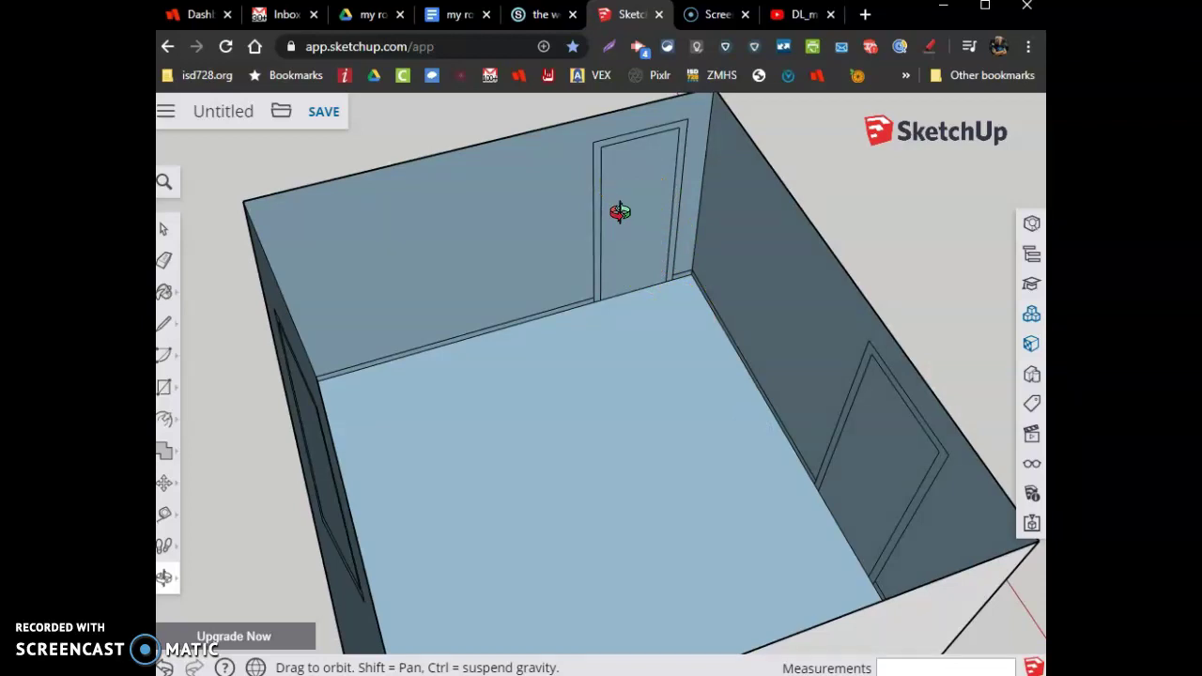
scroll(619, 212, up, 3)
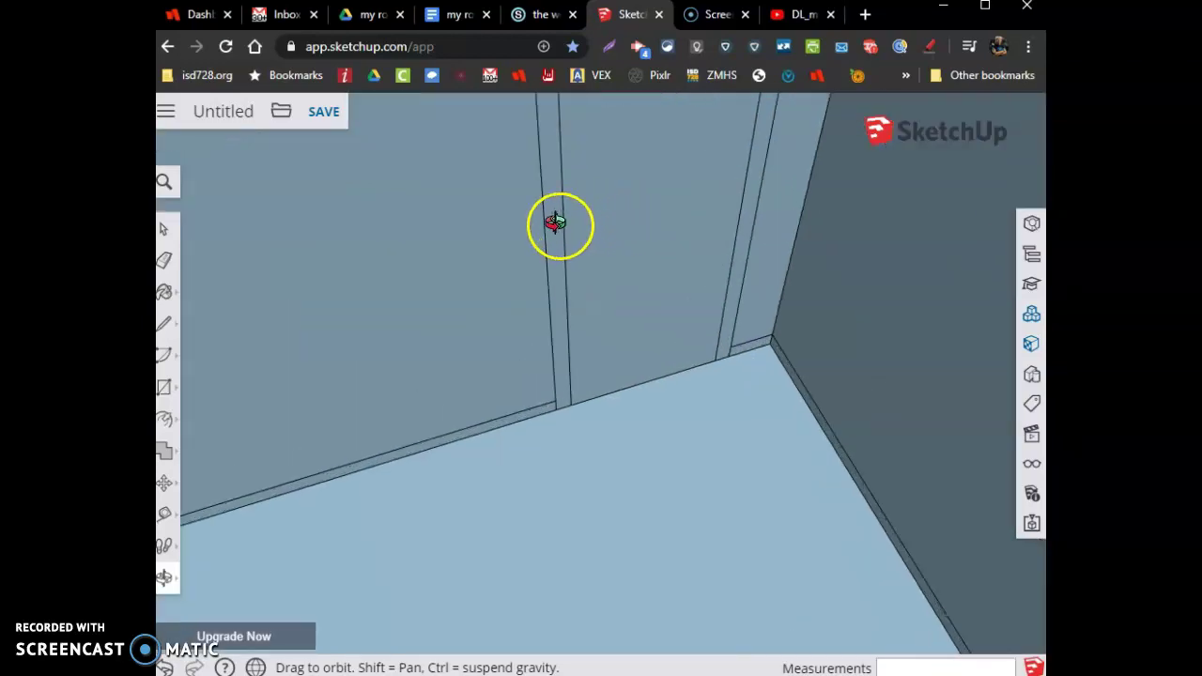
scroll(413, 394, down, 6)
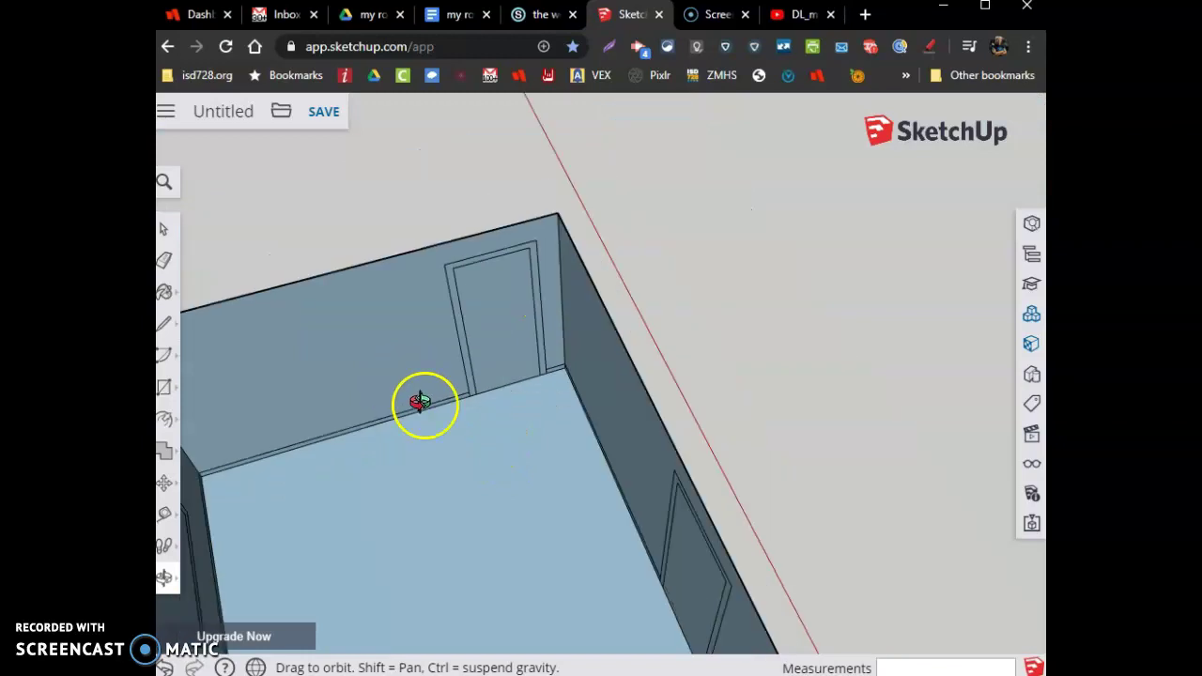
drag(546, 440, 331, 315)
scroll(355, 304, up, 5)
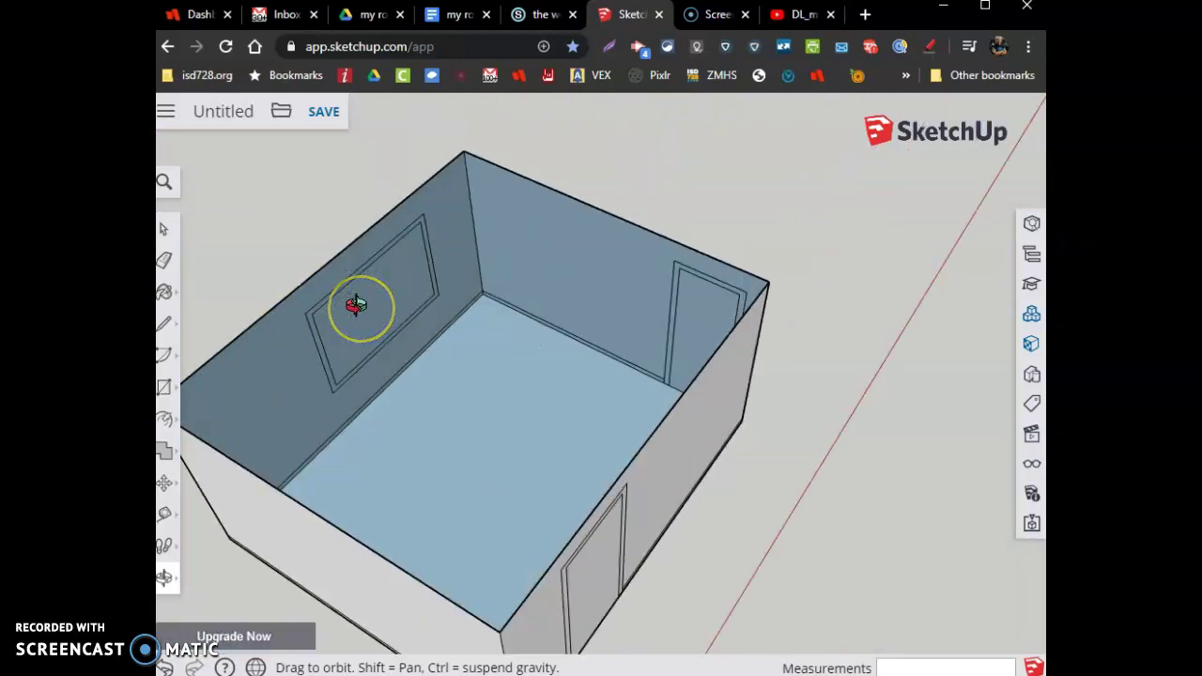
scroll(354, 304, down, 5)
drag(355, 304, 657, 298)
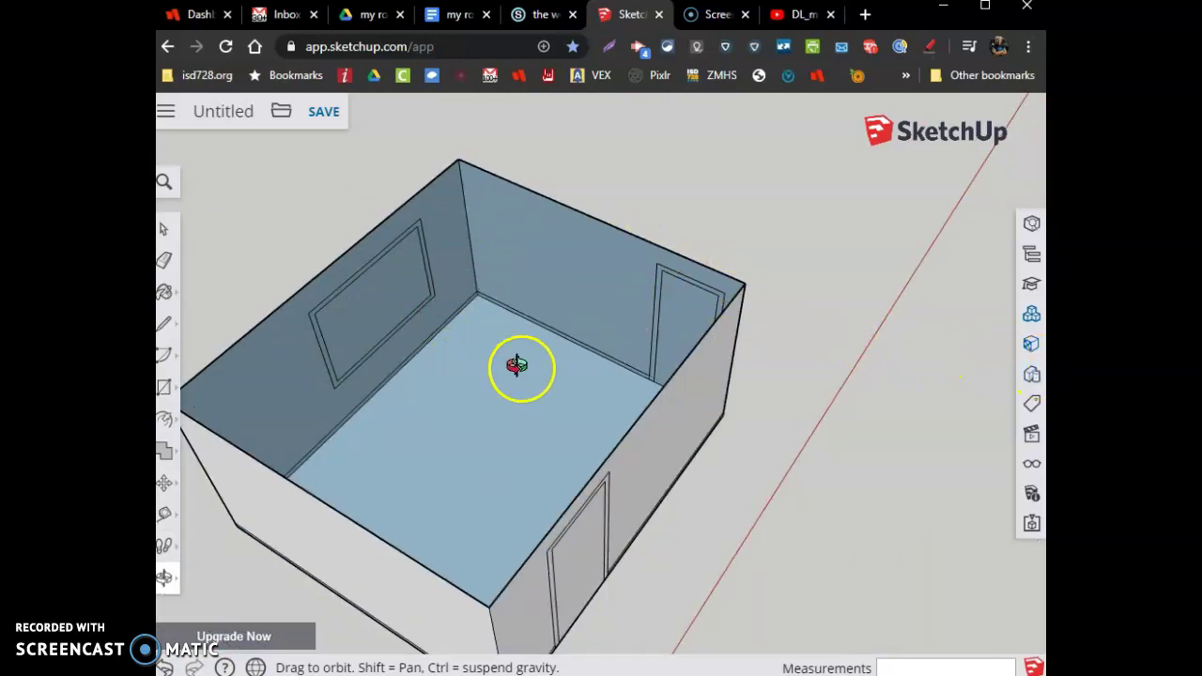
scroll(498, 464, down, 5)
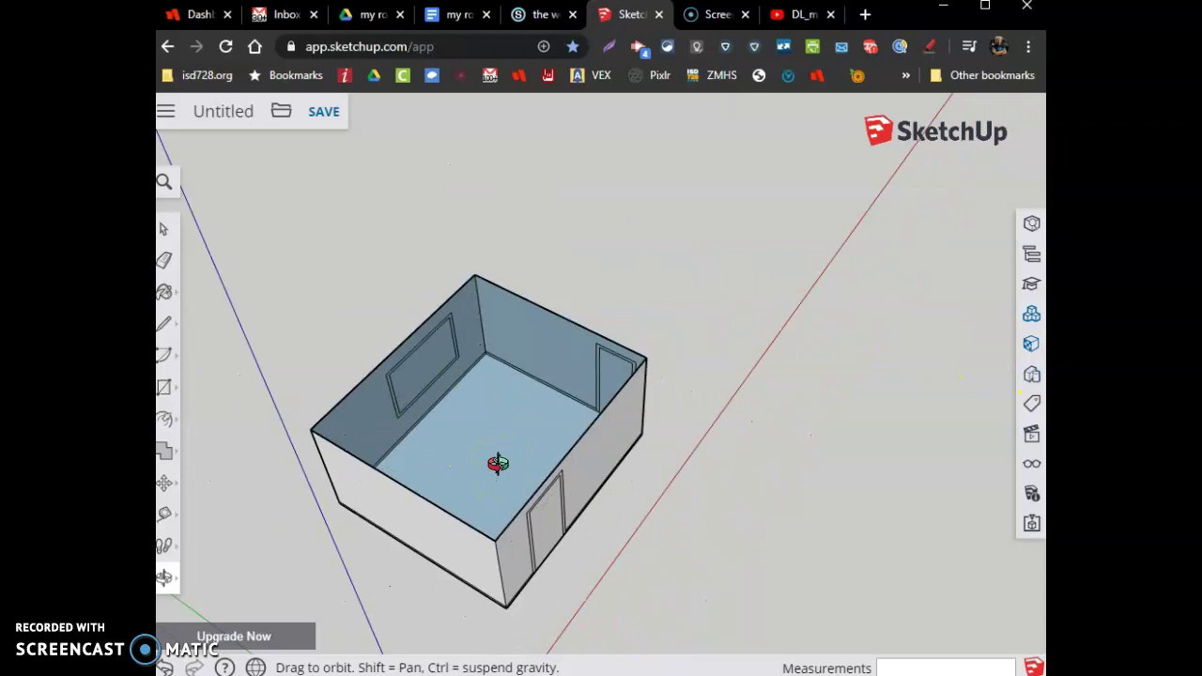
drag(498, 464, 385, 401)
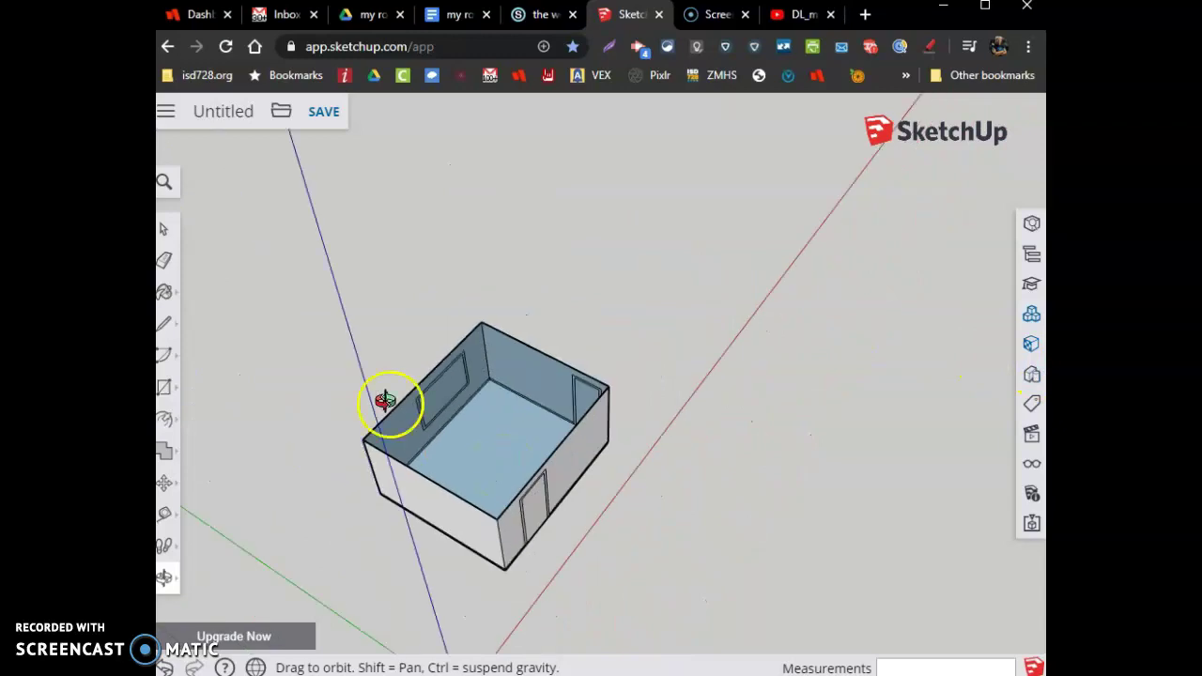
Box-select the whole room, copy and paste it, and place the duplicate beside the original
click(164, 232)
drag(241, 235, 688, 615)
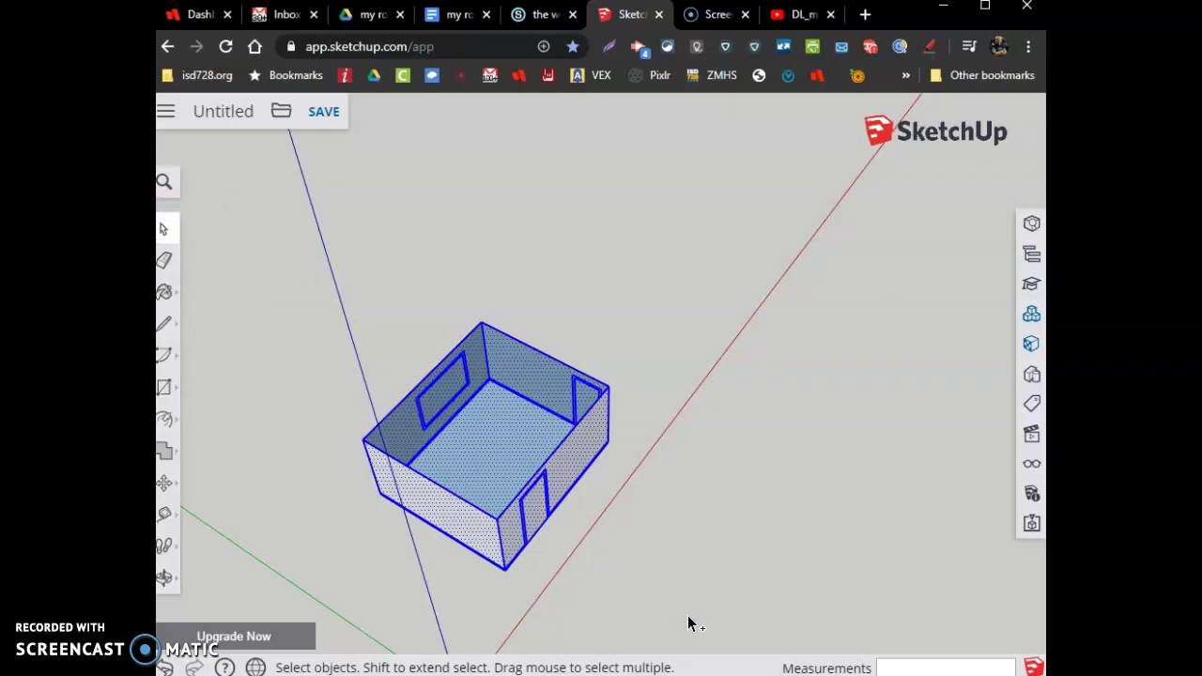
key(ctrl+c)
key(ctrl+v)
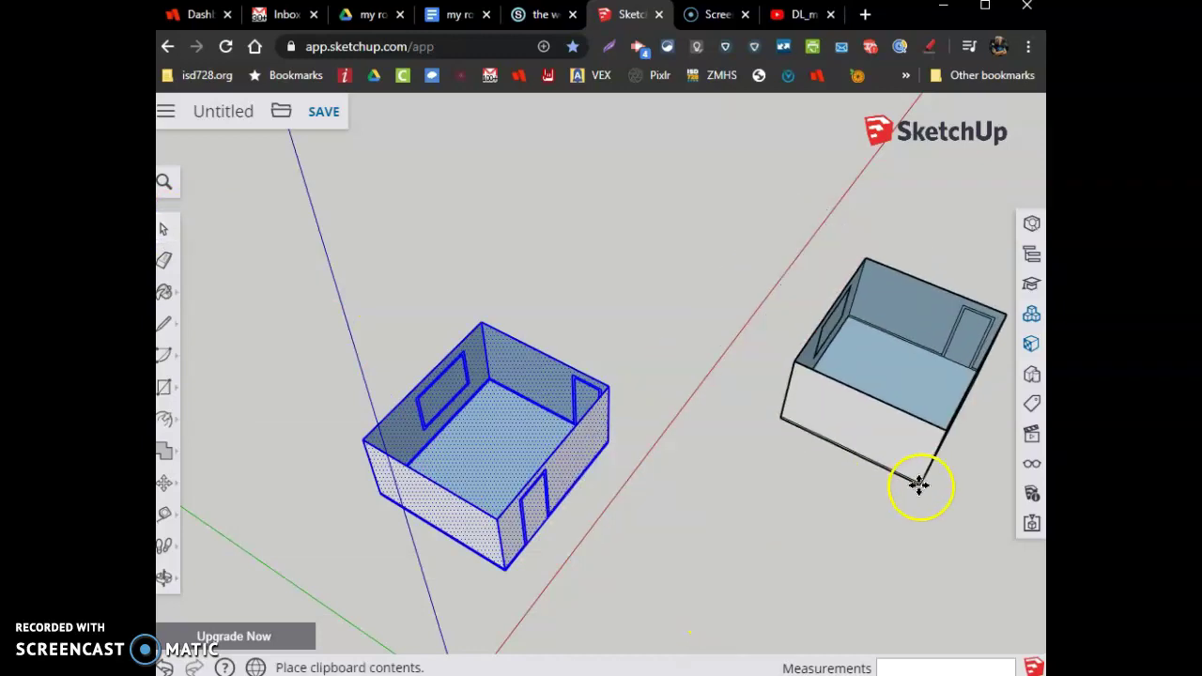
scroll(835, 502, down, 5)
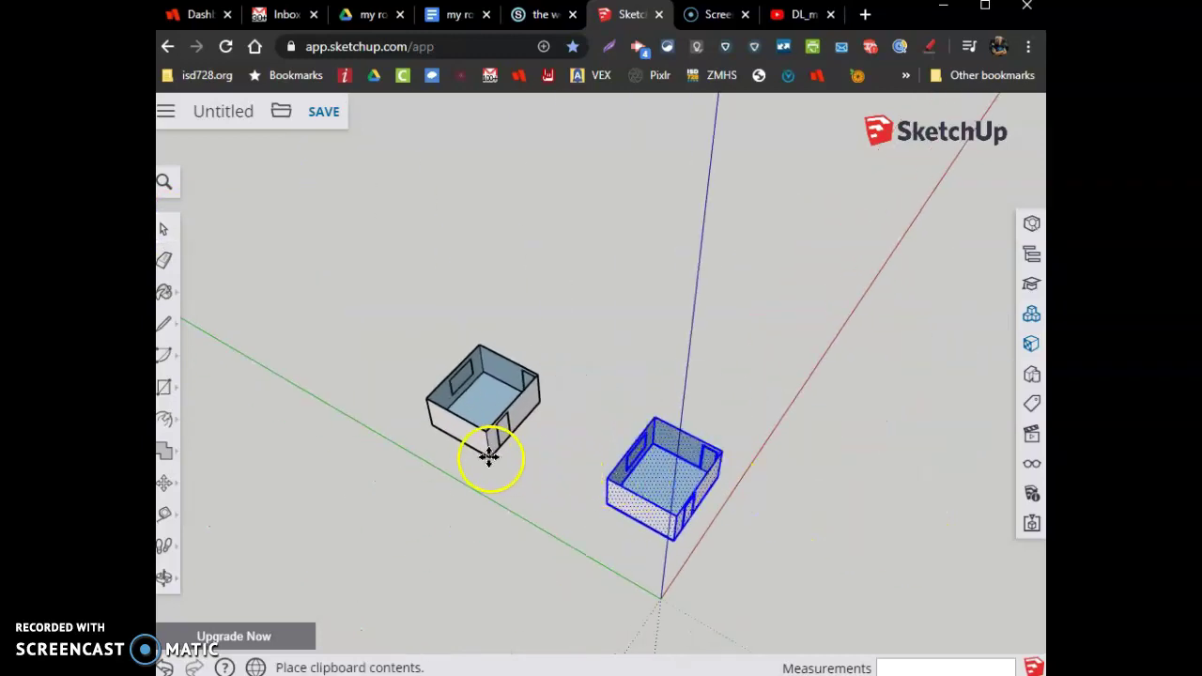
click(428, 418)
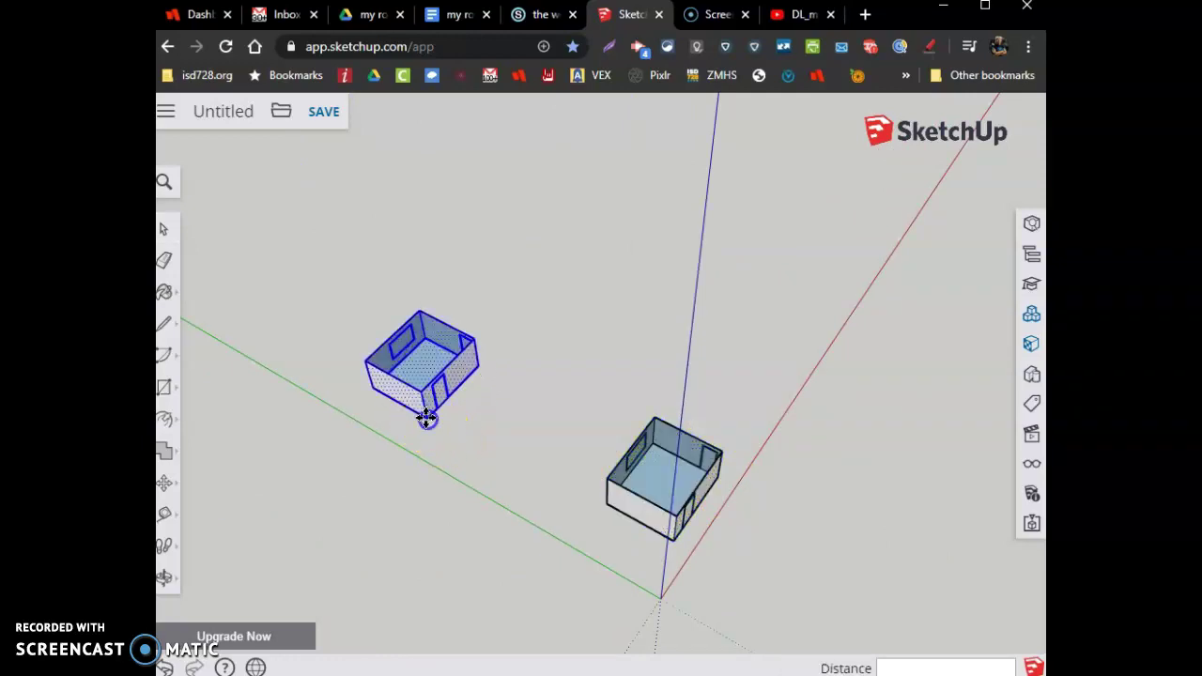
key(m)
scroll(658, 478, up, 6)
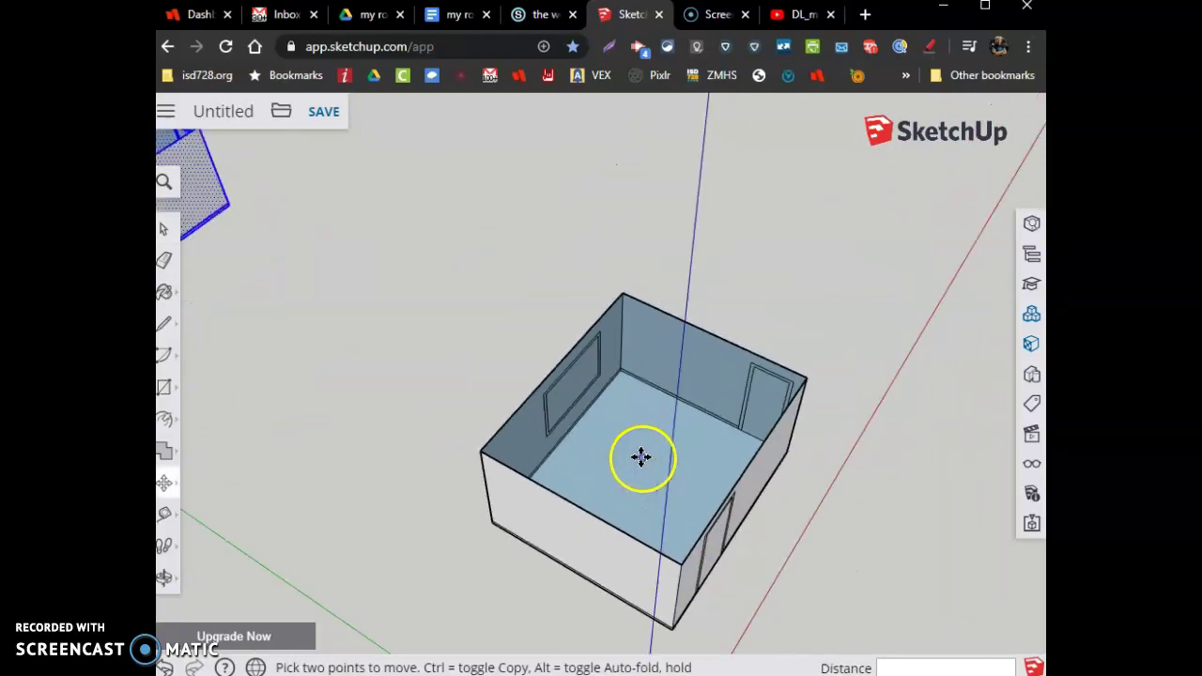
scroll(642, 458, down, 3)
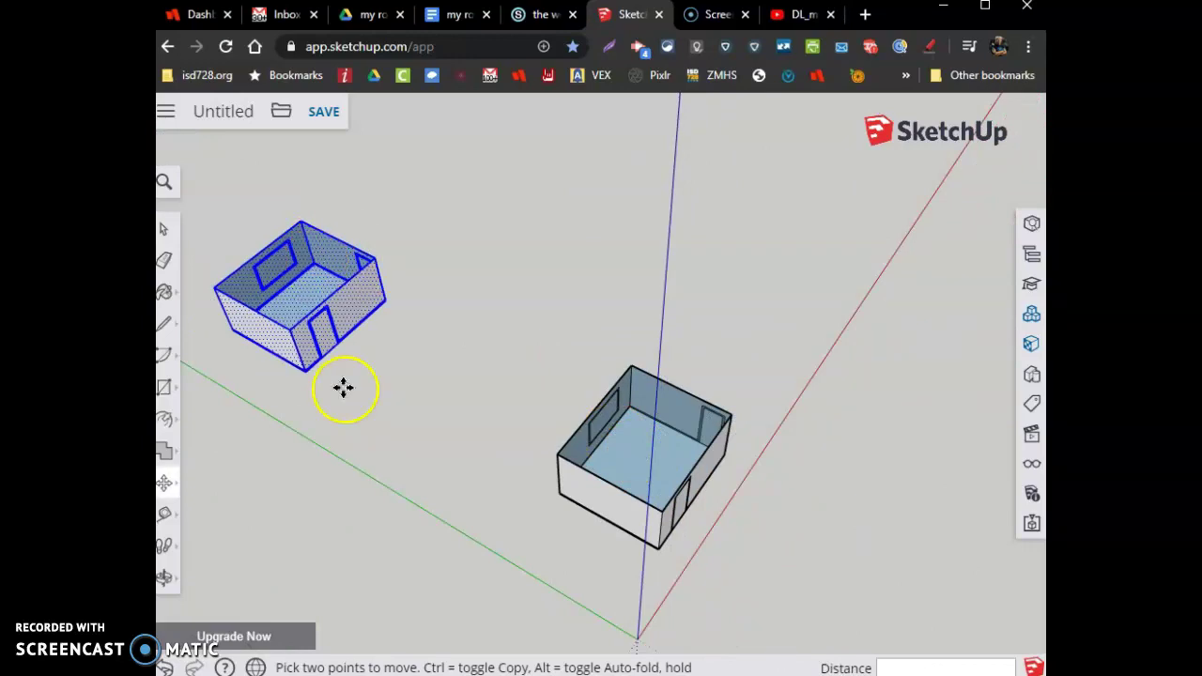